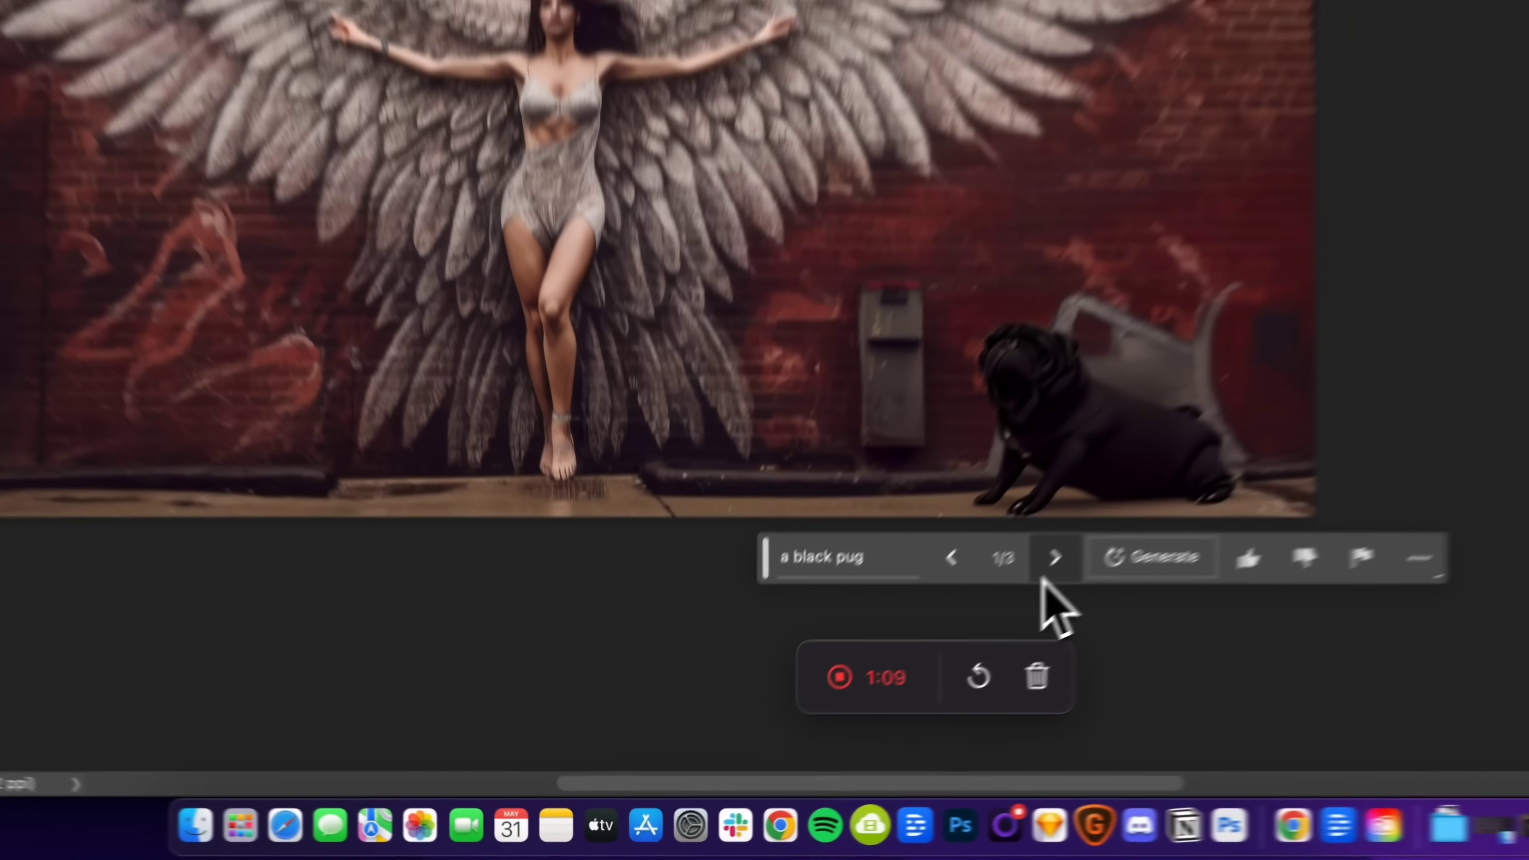
- Step through the 'a black pug' results to variation 3/3, the pug beside the alley wall
left_click(835, 678)
left_click(1145, 520)
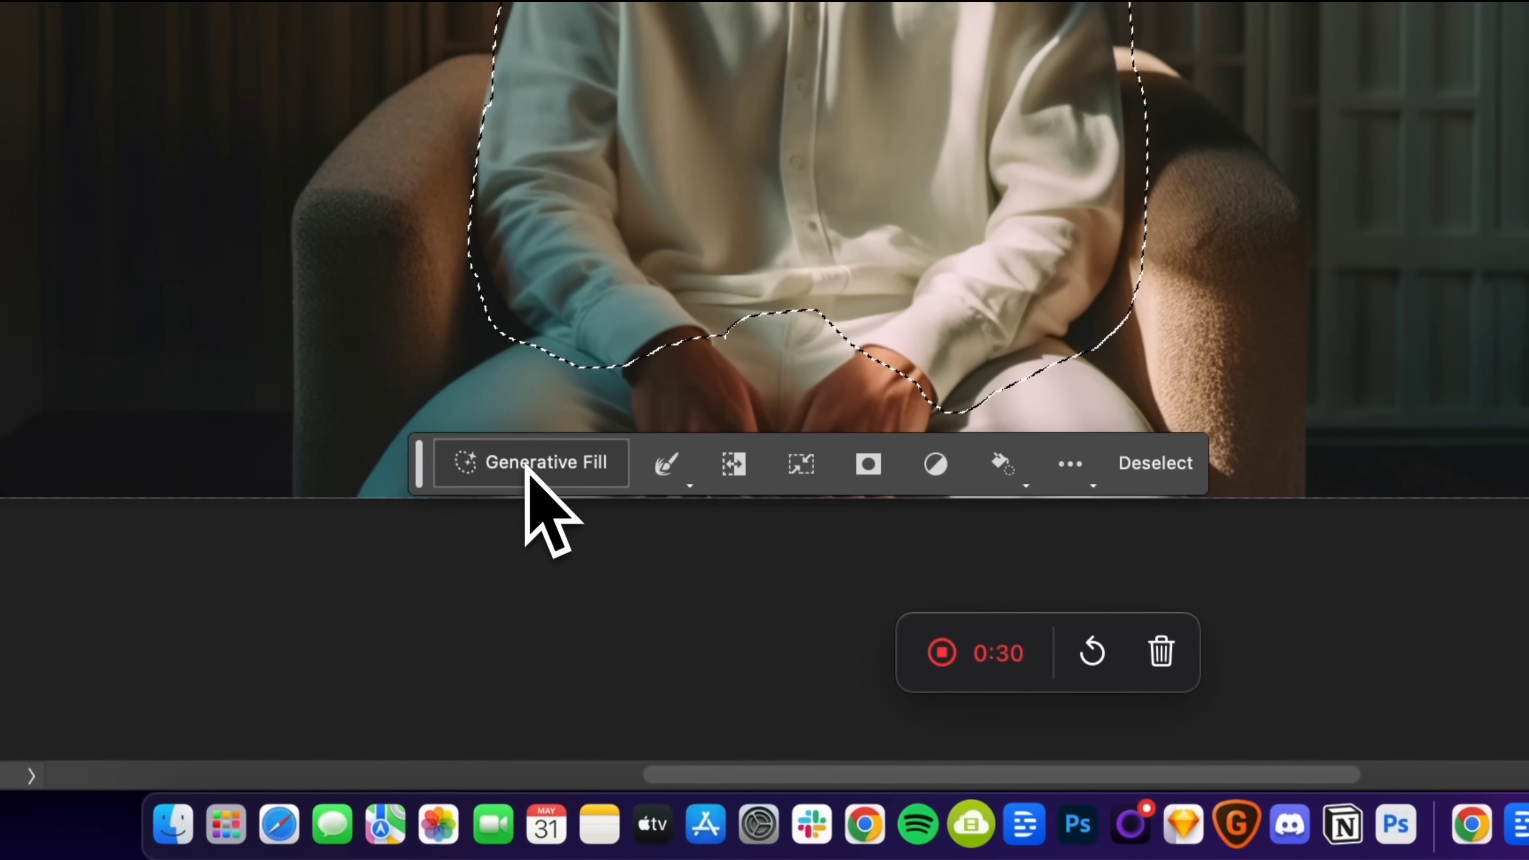
- Generate 'a suit' over the lassoed shirt and keep the grey suit, variation 3/3
left_click(525, 467)
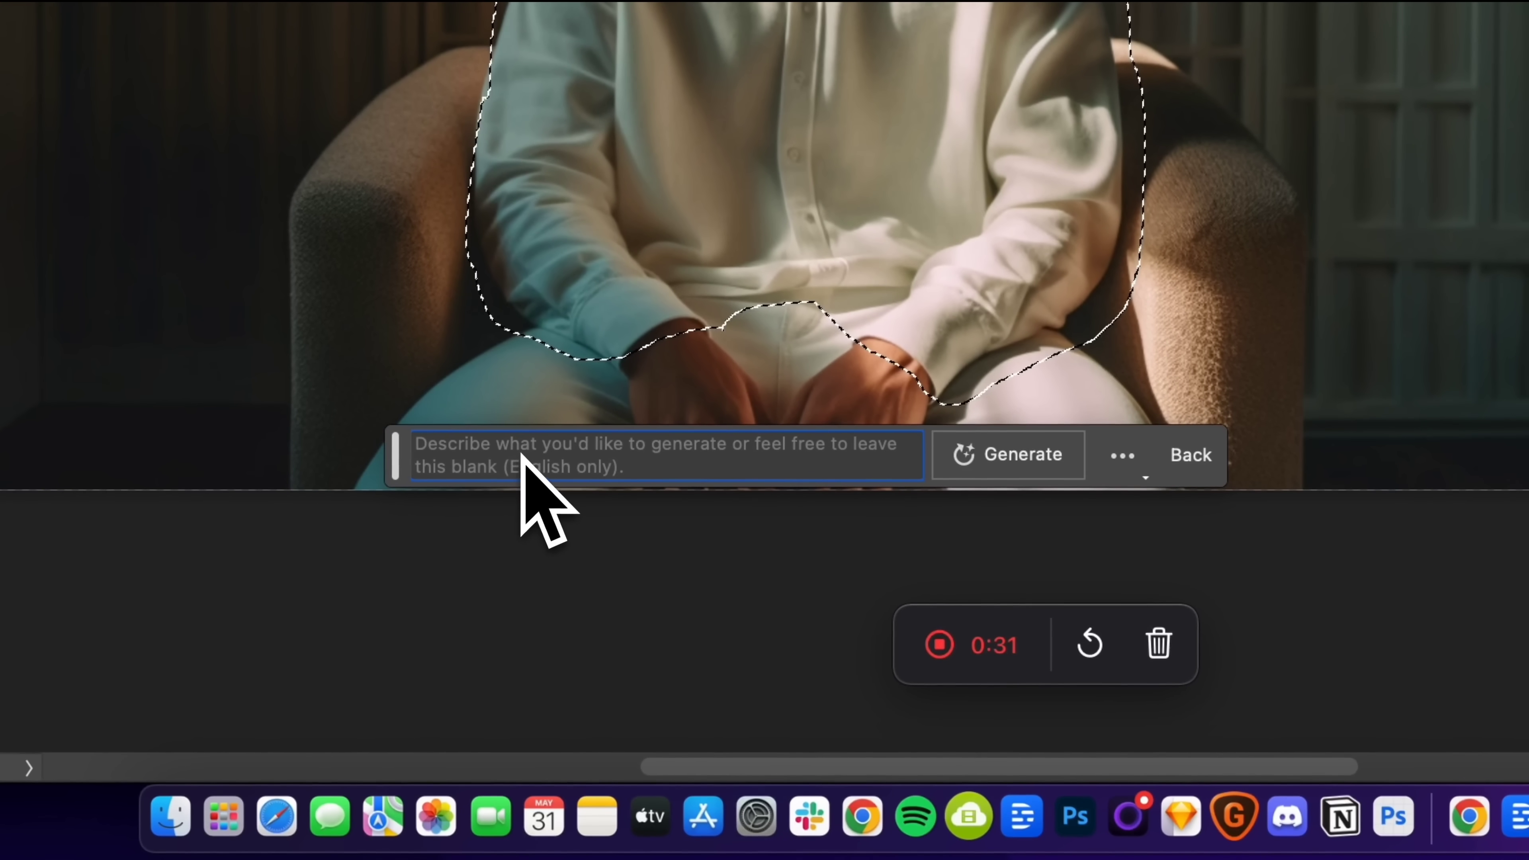
type("a ")
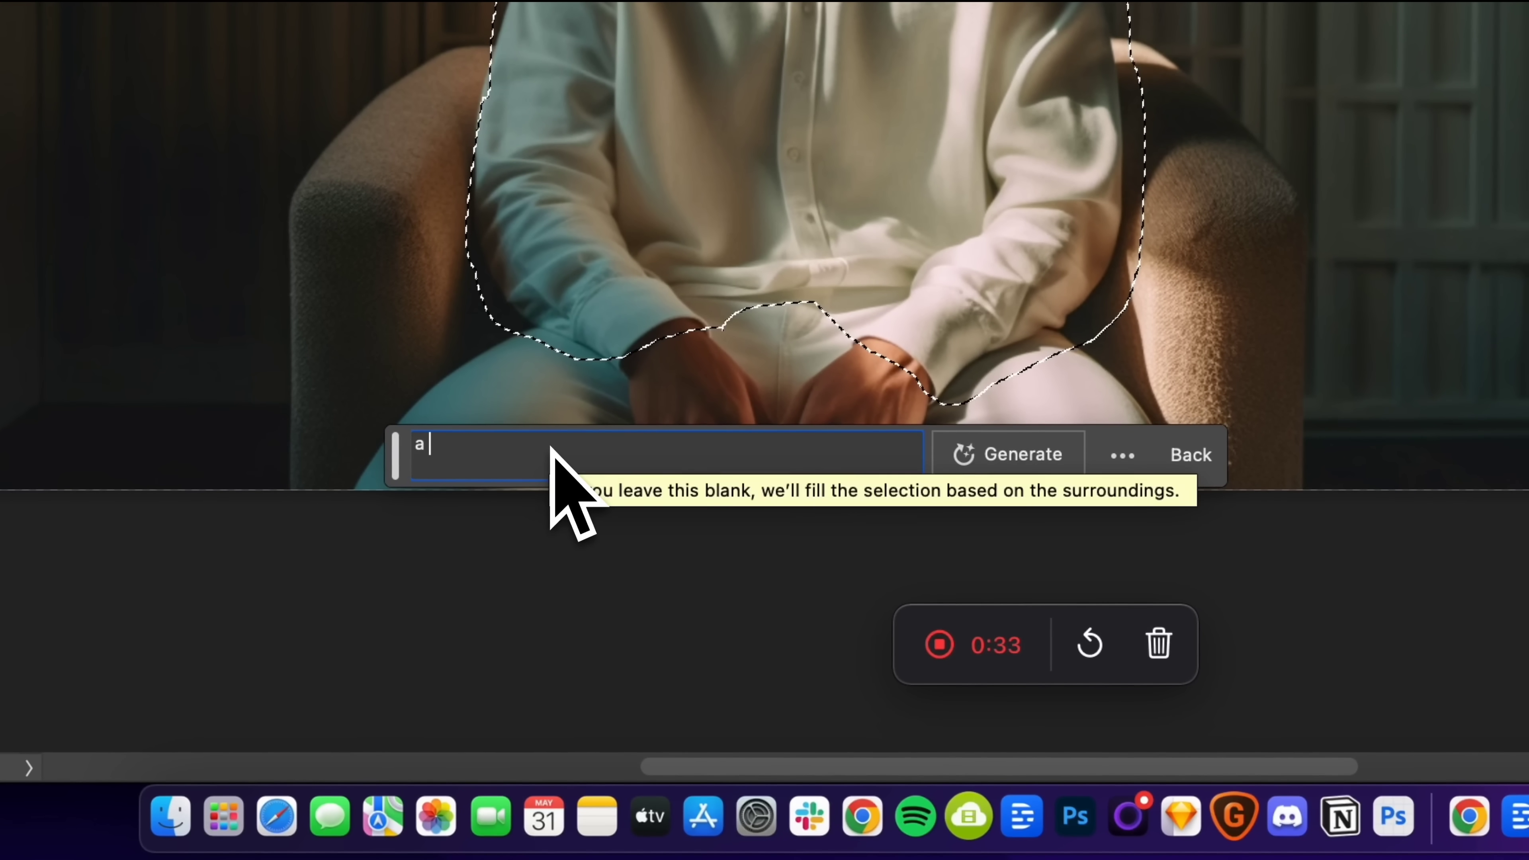
type("suit")
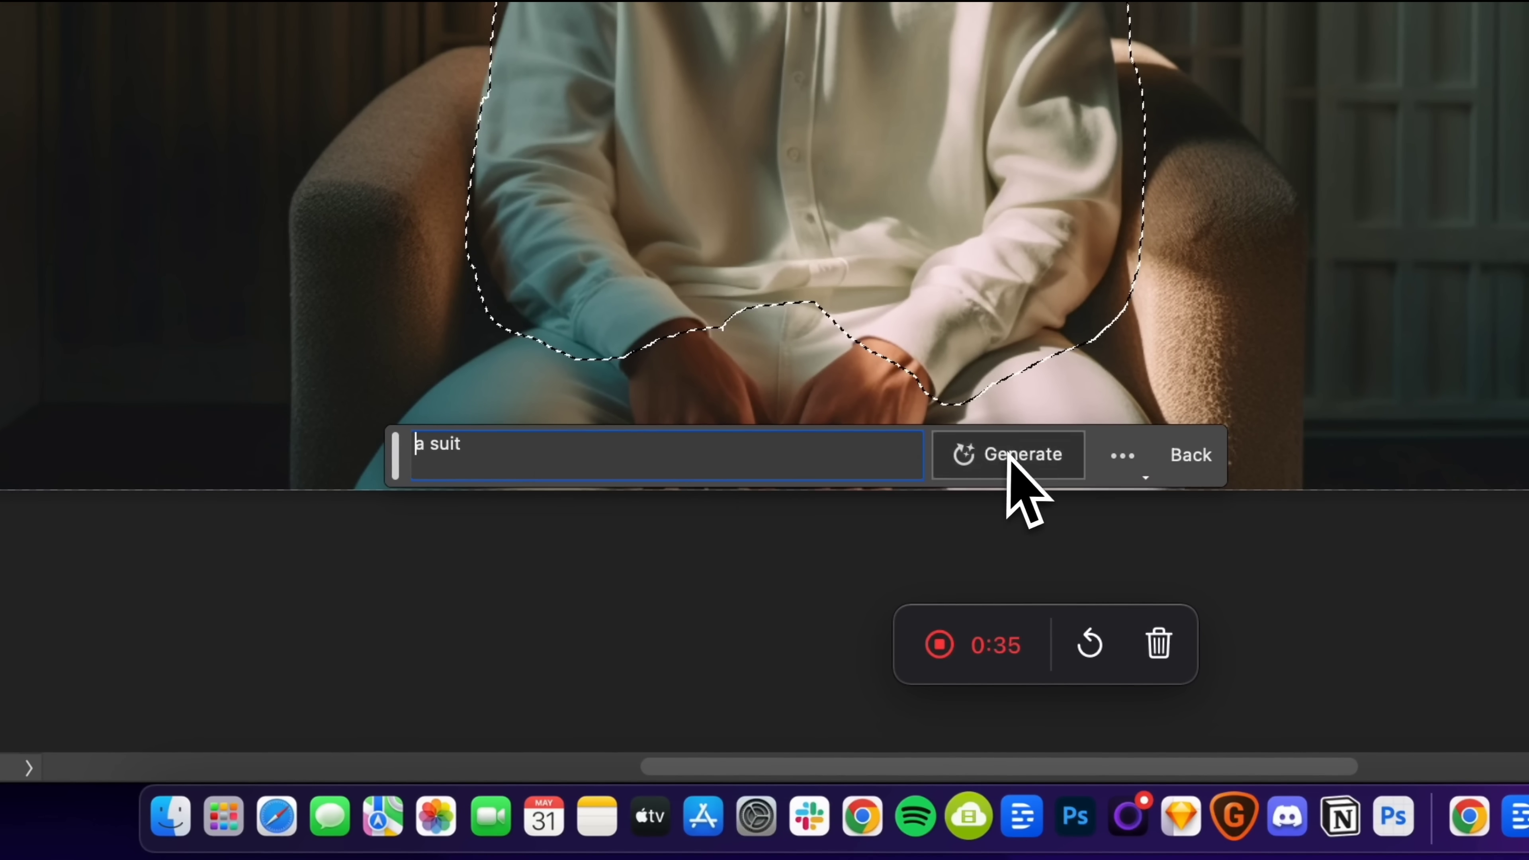
left_click(1013, 454)
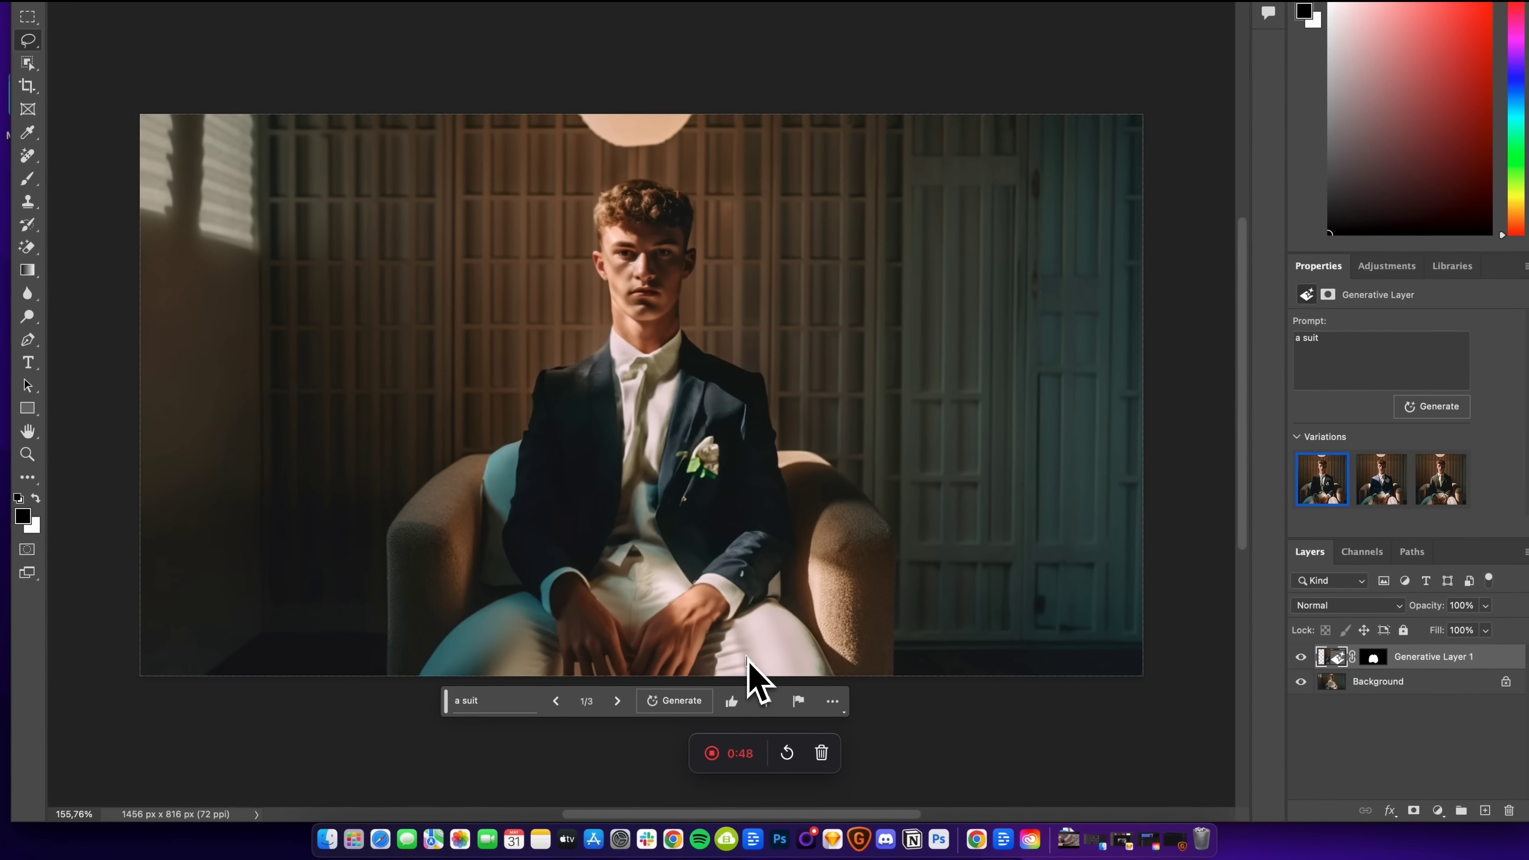
left_click(618, 702)
left_click(618, 701)
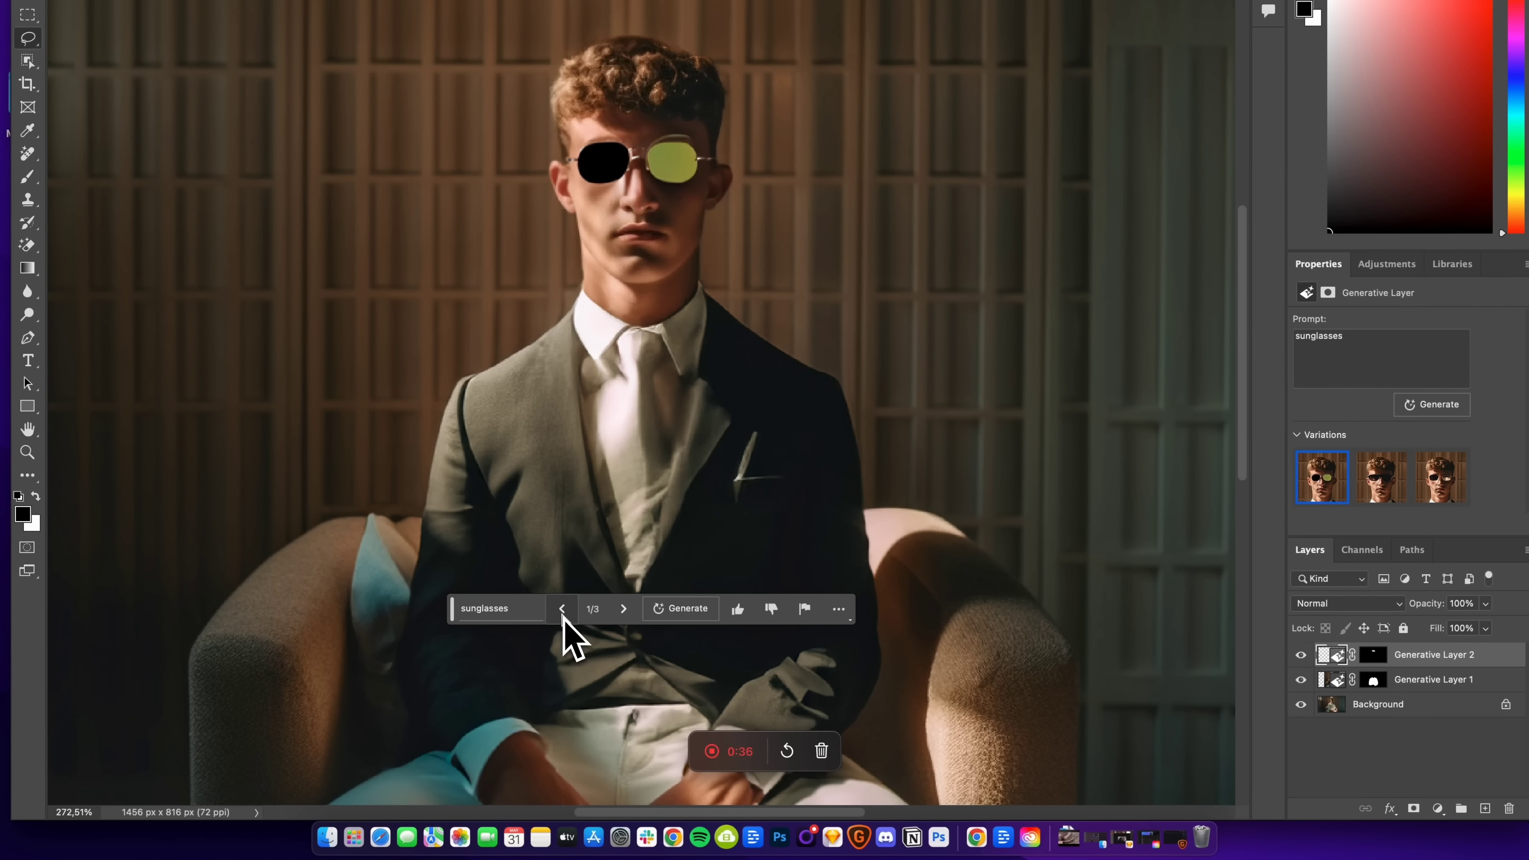
- Switch to the third sunglasses variation, another curly blonde hair variation, and the next chair variation
left_click(562, 609)
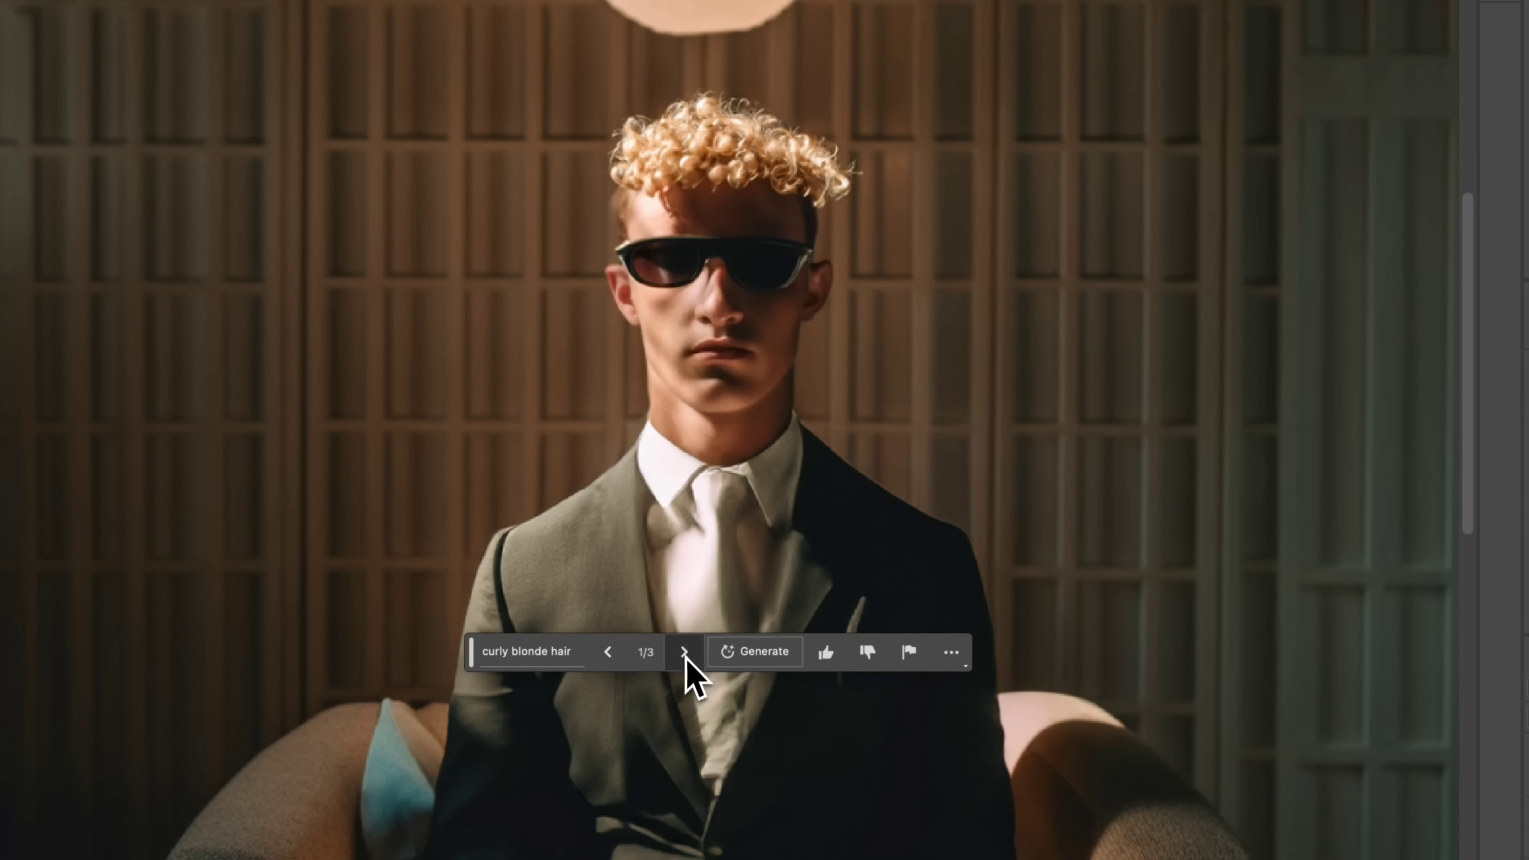
left_click(685, 652)
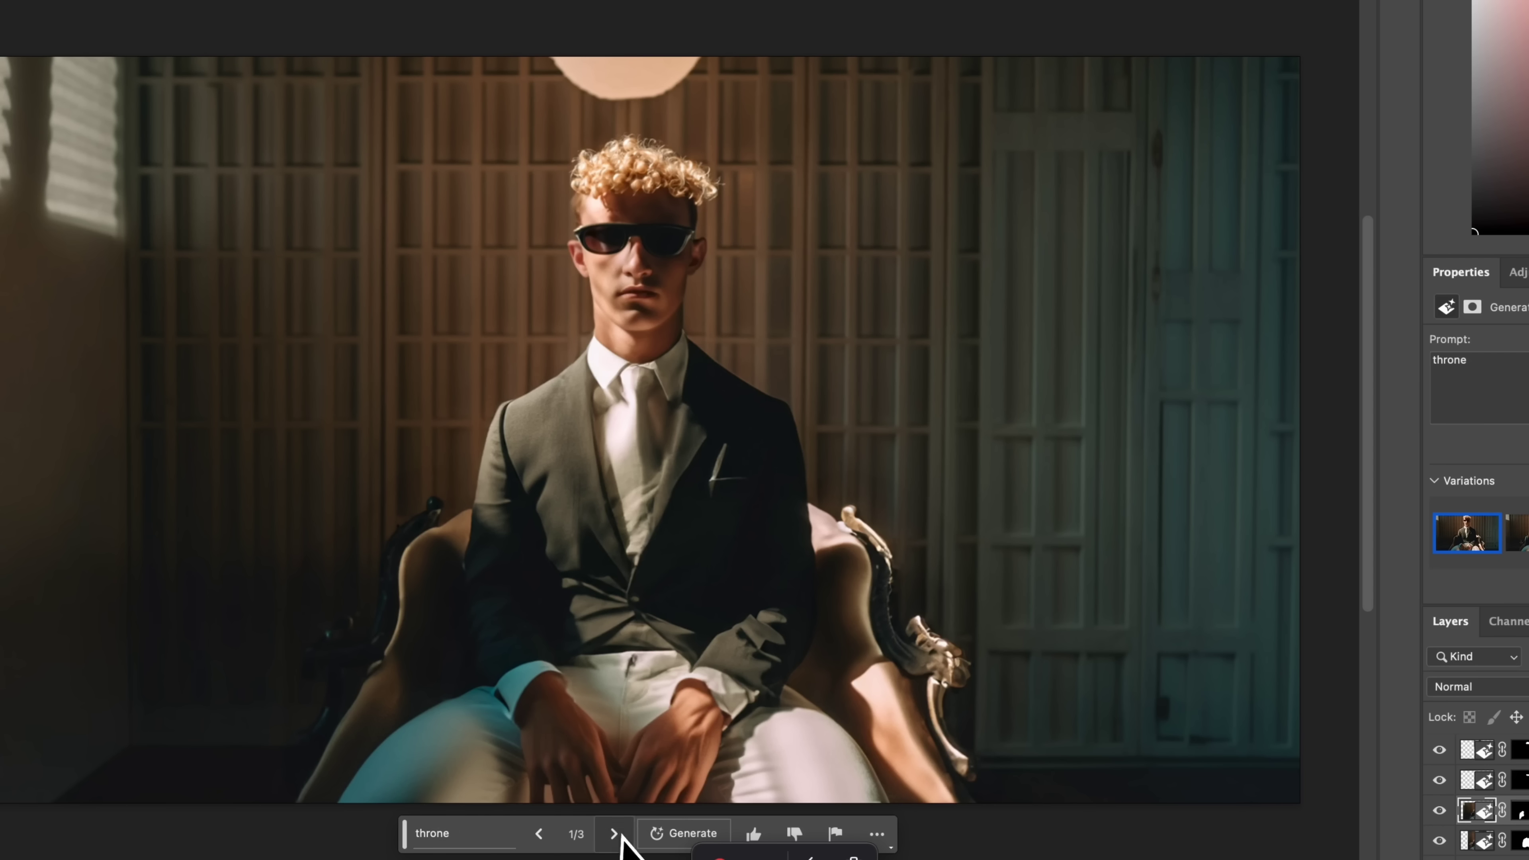
left_click(614, 835)
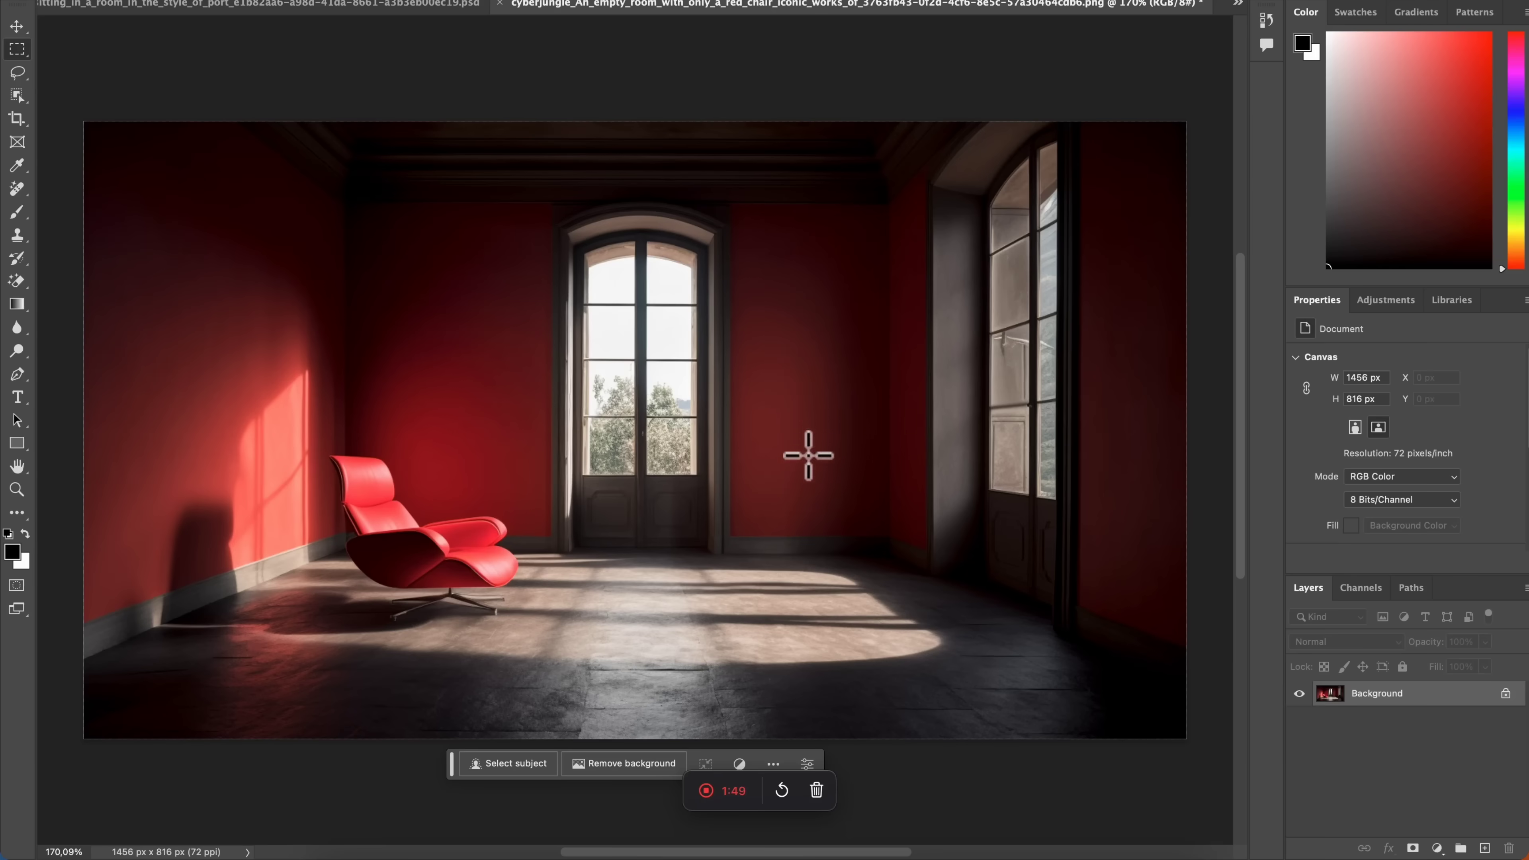
- Marquee the floor right of the window and generate an 'old tv, side view' fill there
left_click_drag(822, 441, 955, 583)
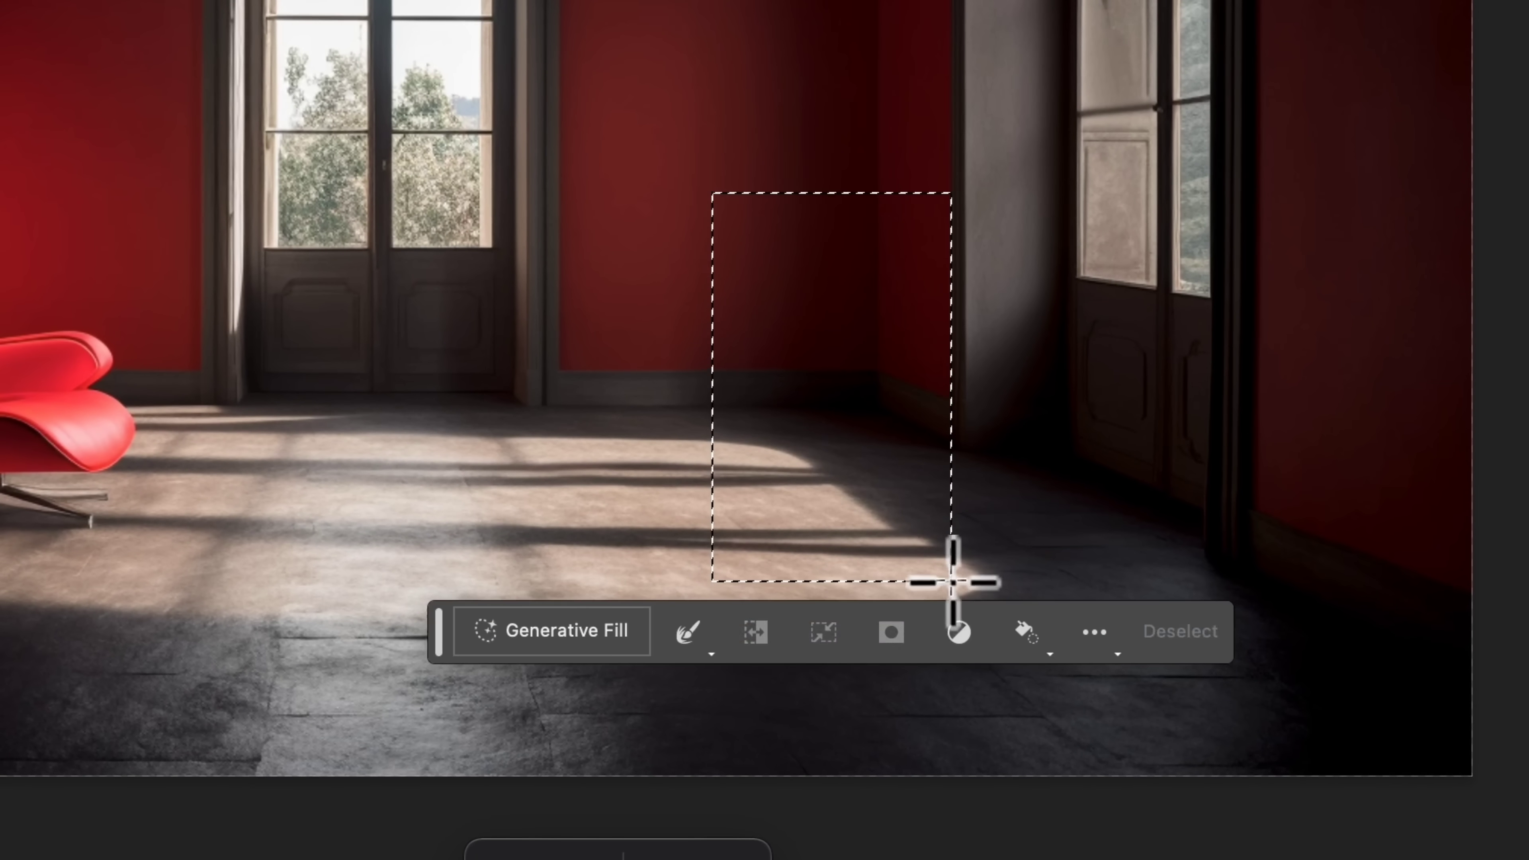
left_click(608, 629)
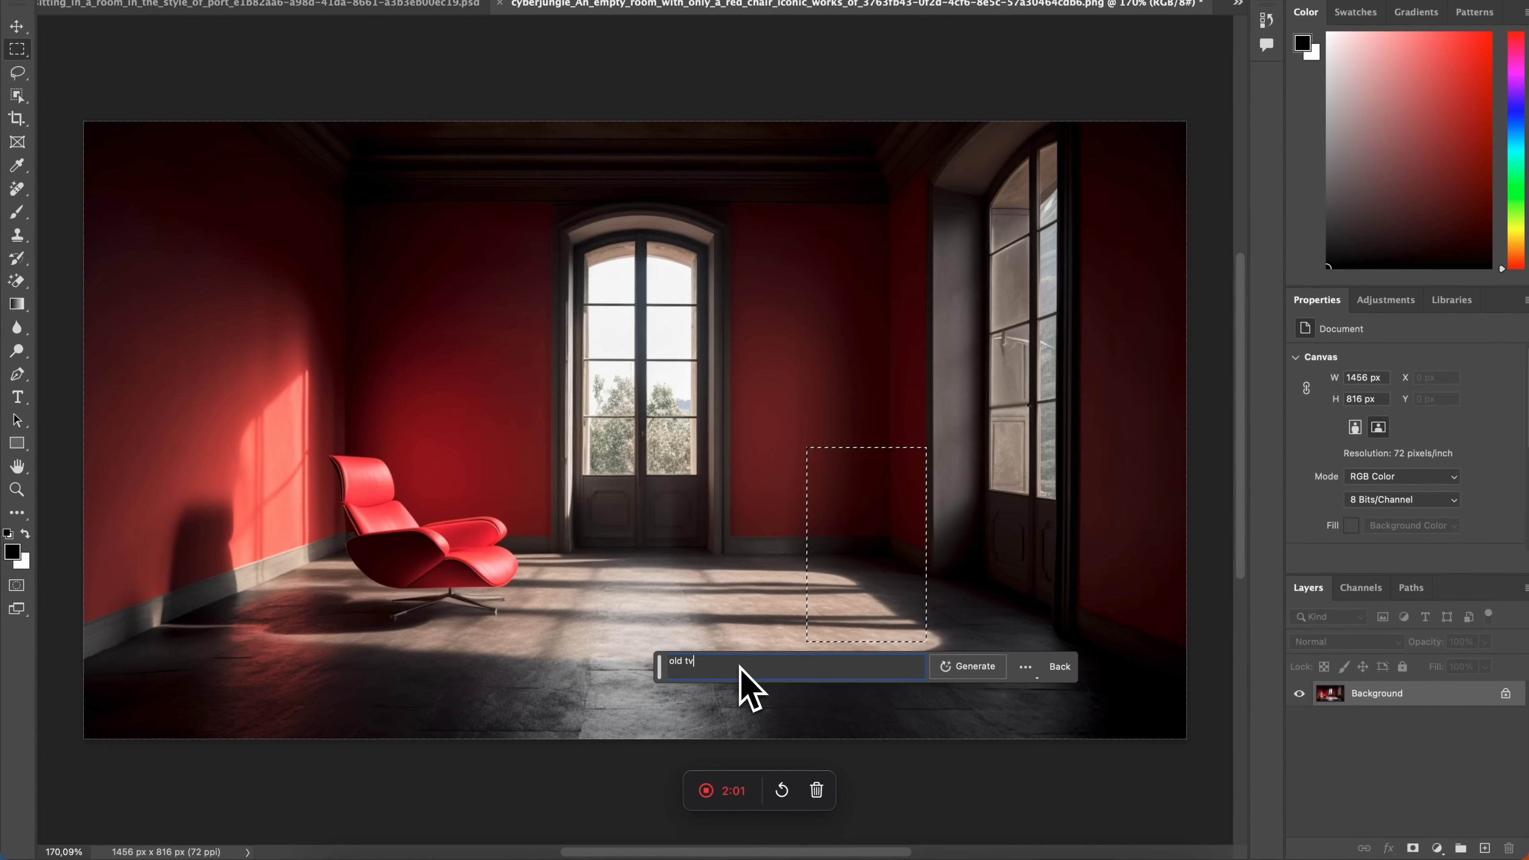
left_click(967, 667)
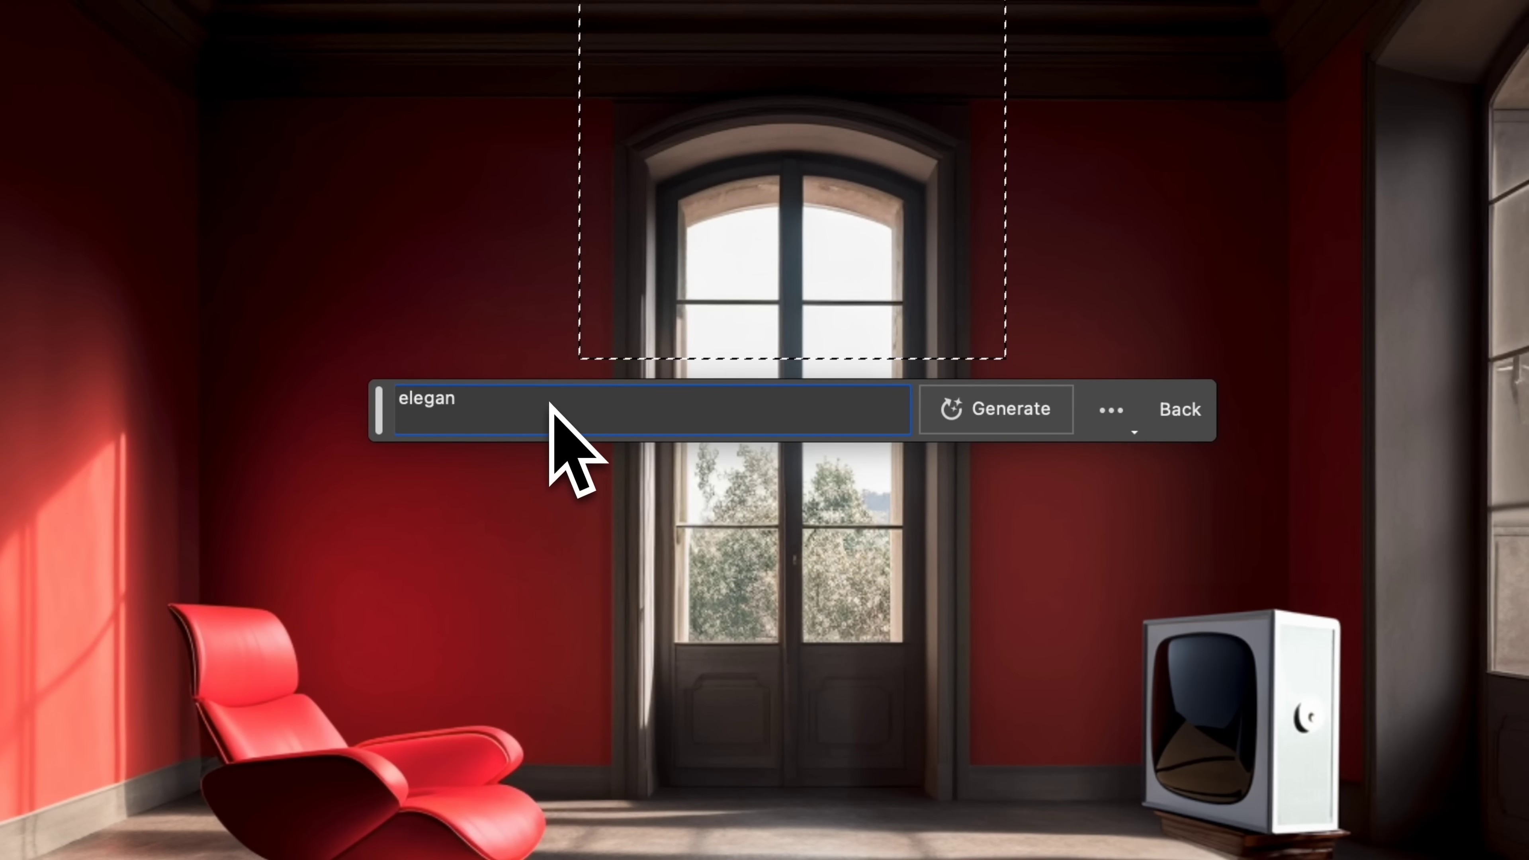
- Generate an 'elegant chandelier' above the window and cycle to the crystal variation 2/3
type("ant chandelier")
key("Return")
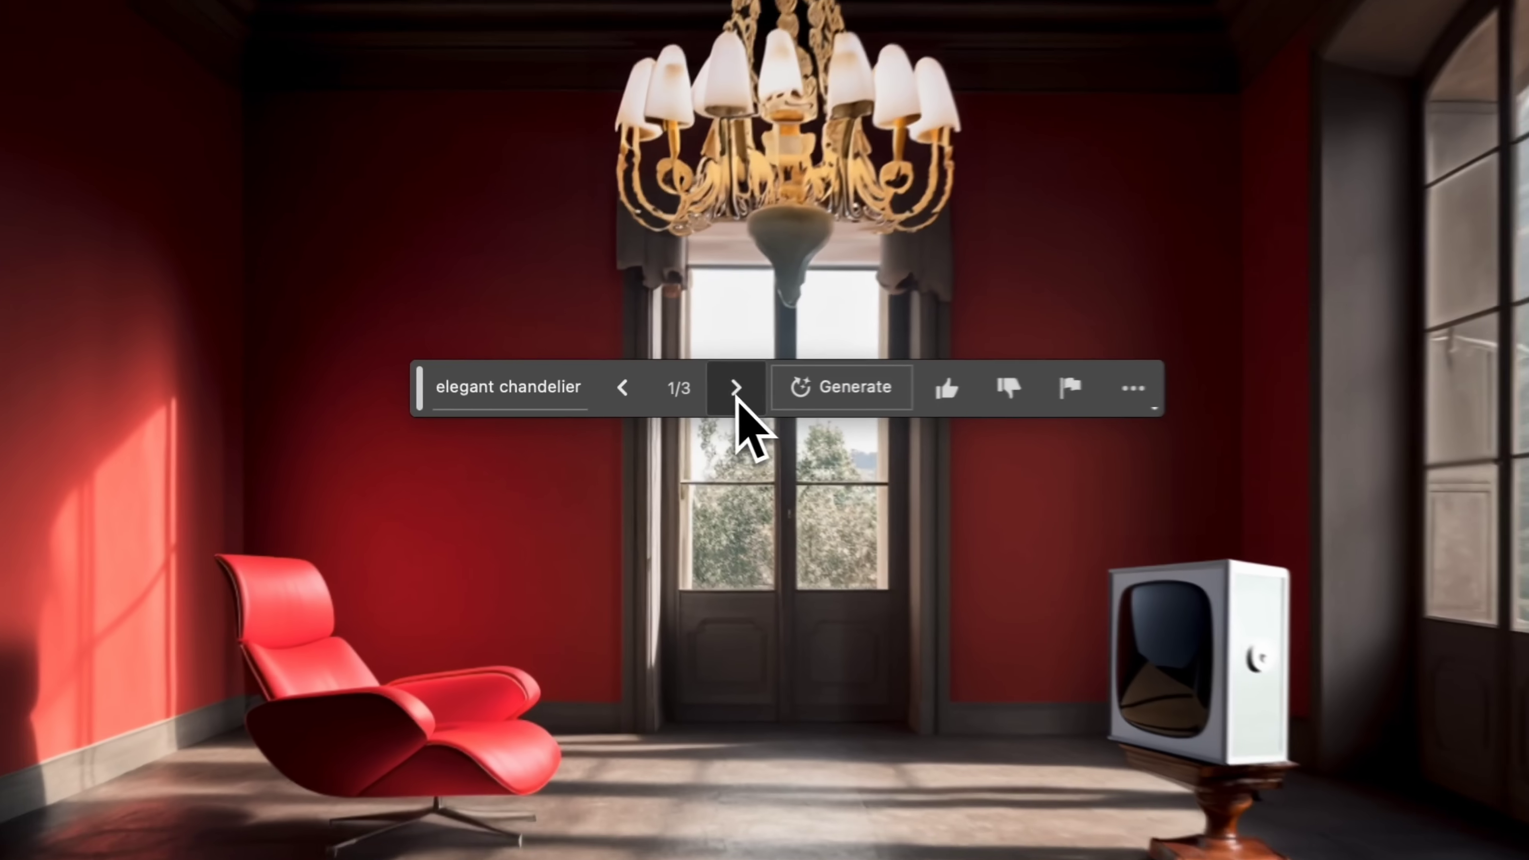
left_click(614, 364)
left_click(614, 366)
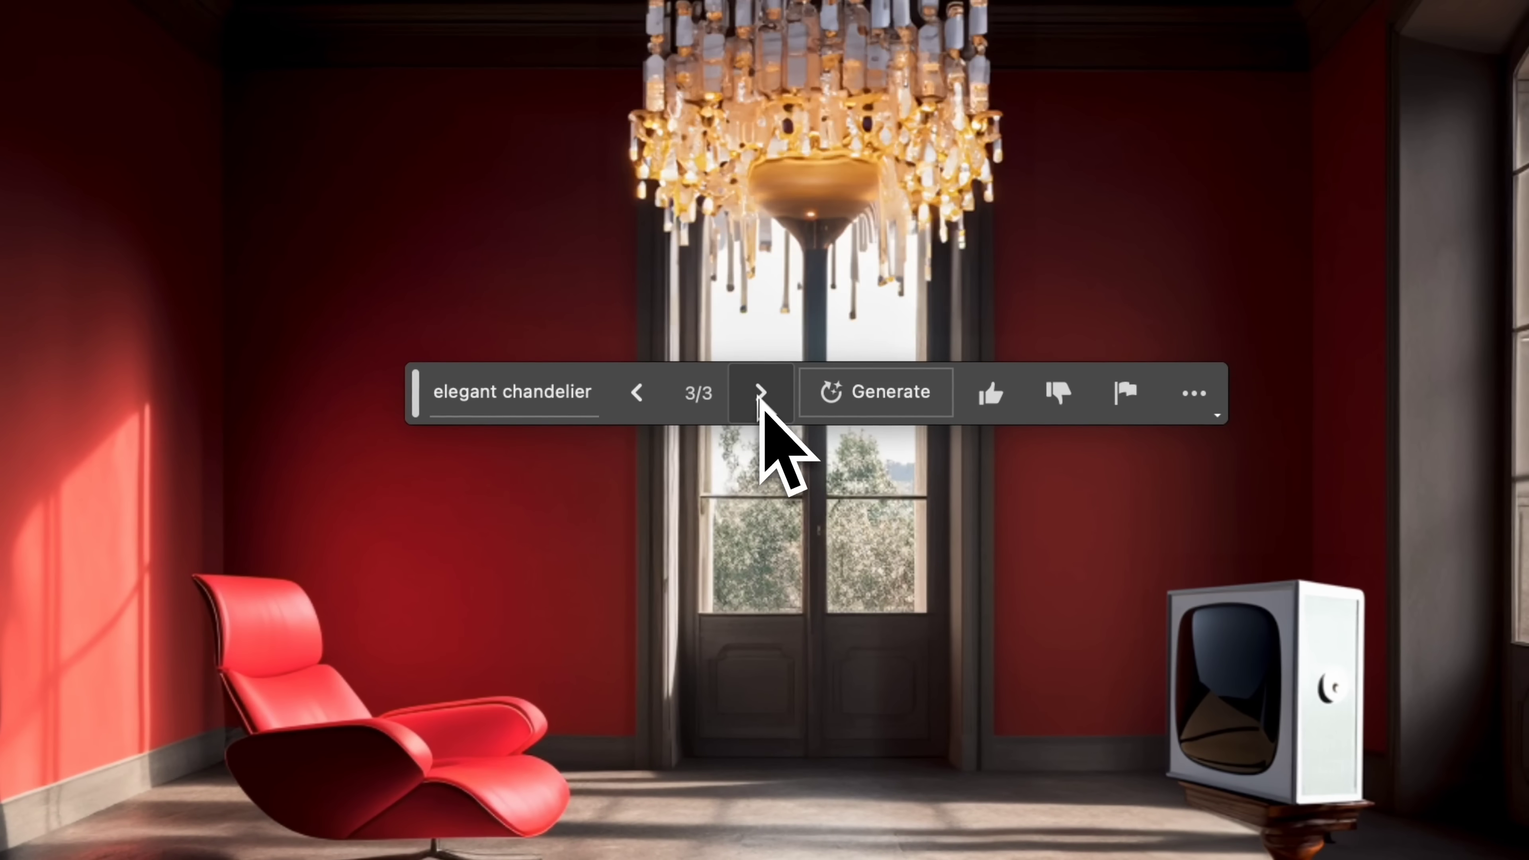
left_click(760, 398)
left_click(760, 398)
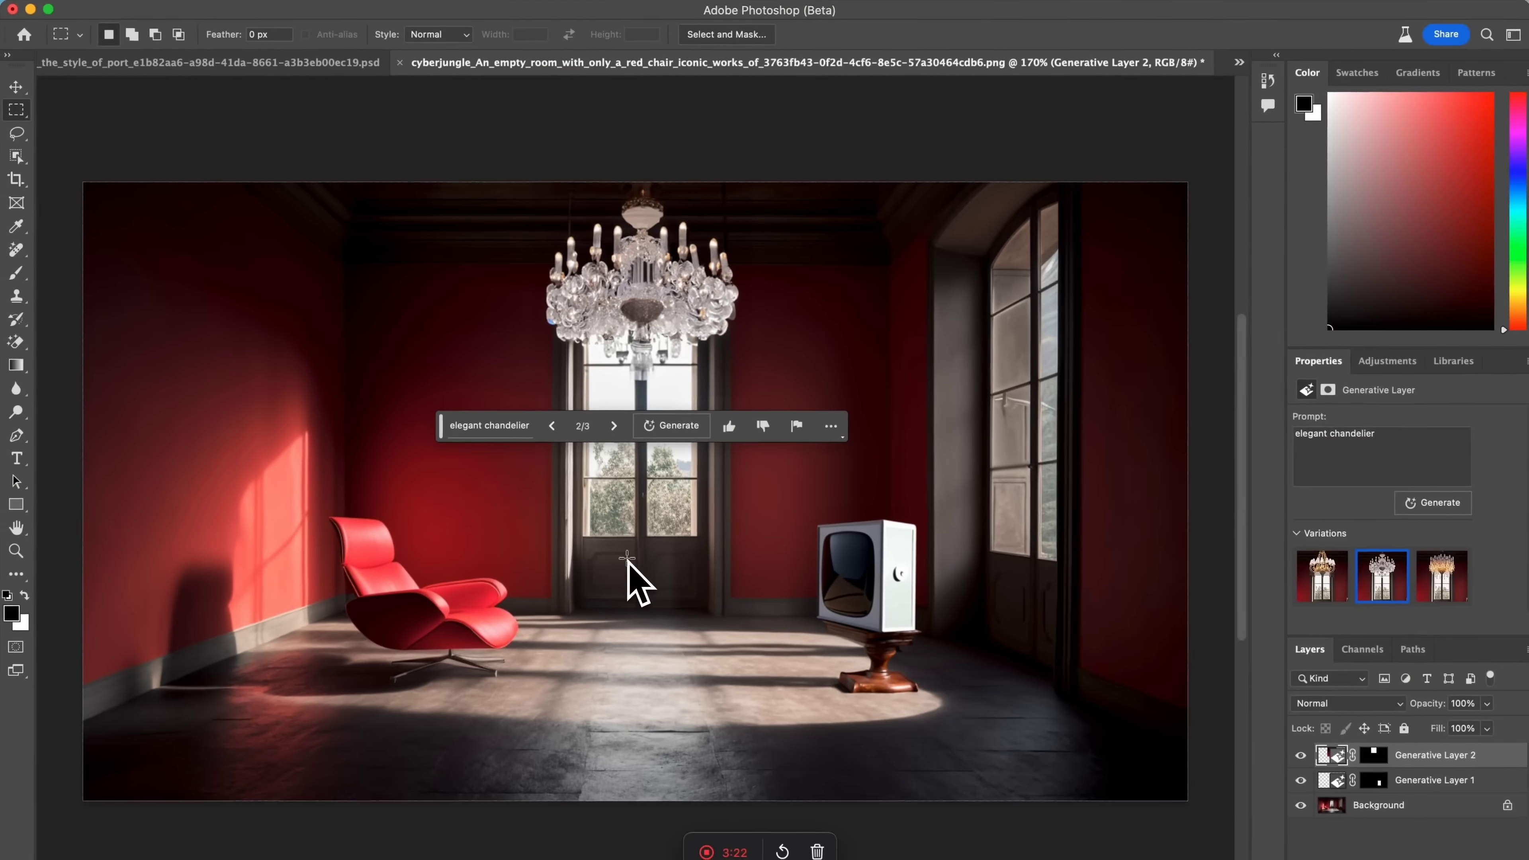
- Lasso a freehand area on the left red wall
key("l")
left_click_drag(251, 267, 35, 245)
mouse_move(223, 196)
left_mouse_down()
mouse_move(217, 625)
mouse_move(454, 602)
mouse_move(584, 564)
mouse_move(589, 229)
left_mouse_up()
- Generate a 'cool painting' fill on the wall area and keep the second variation
left_click(226, 685)
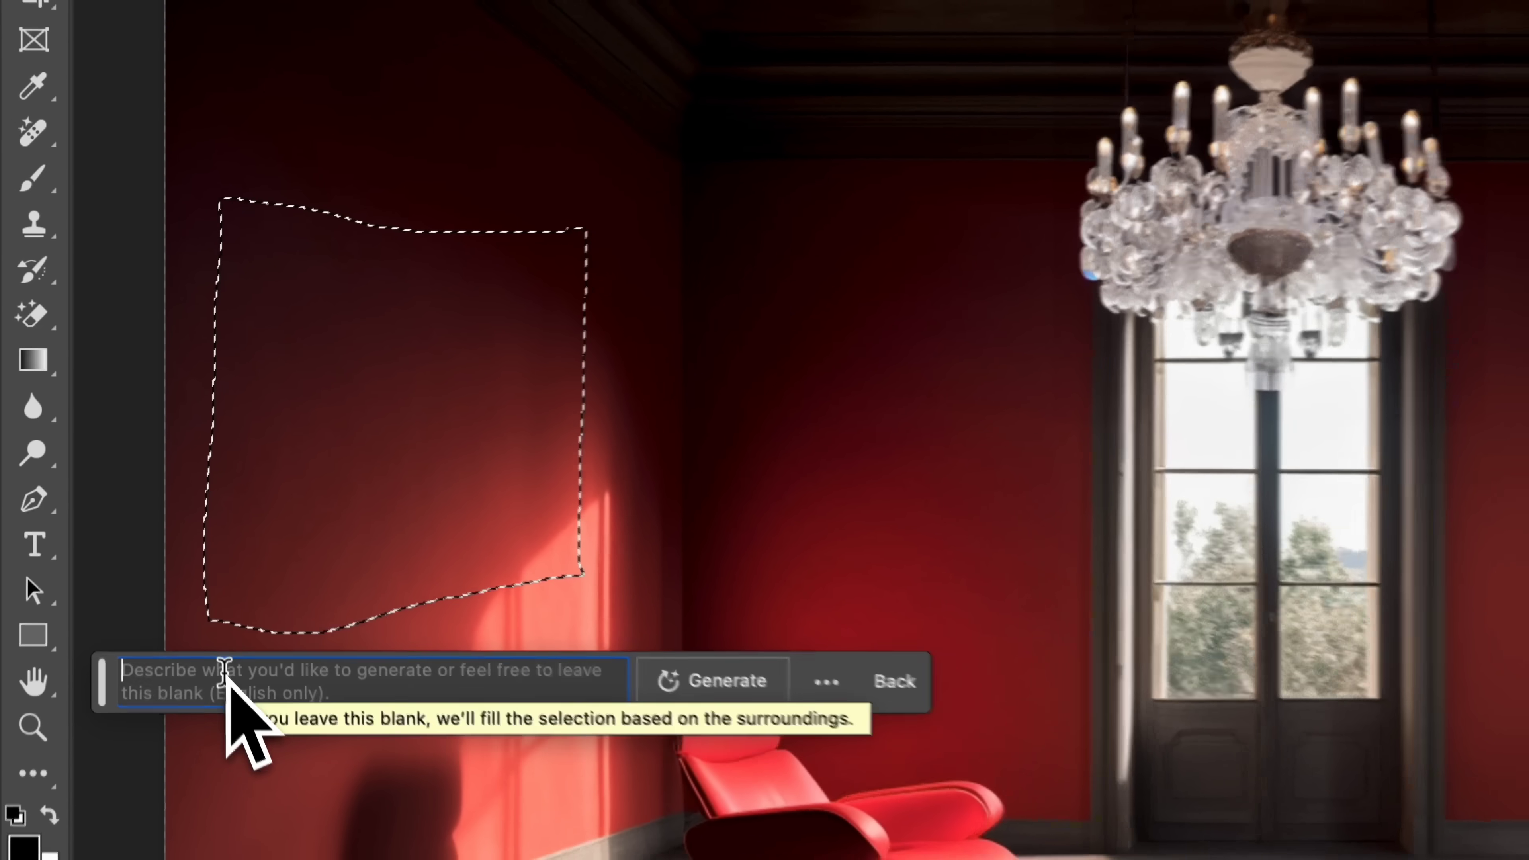
type("cool pal")
type("nting")
key("Return")
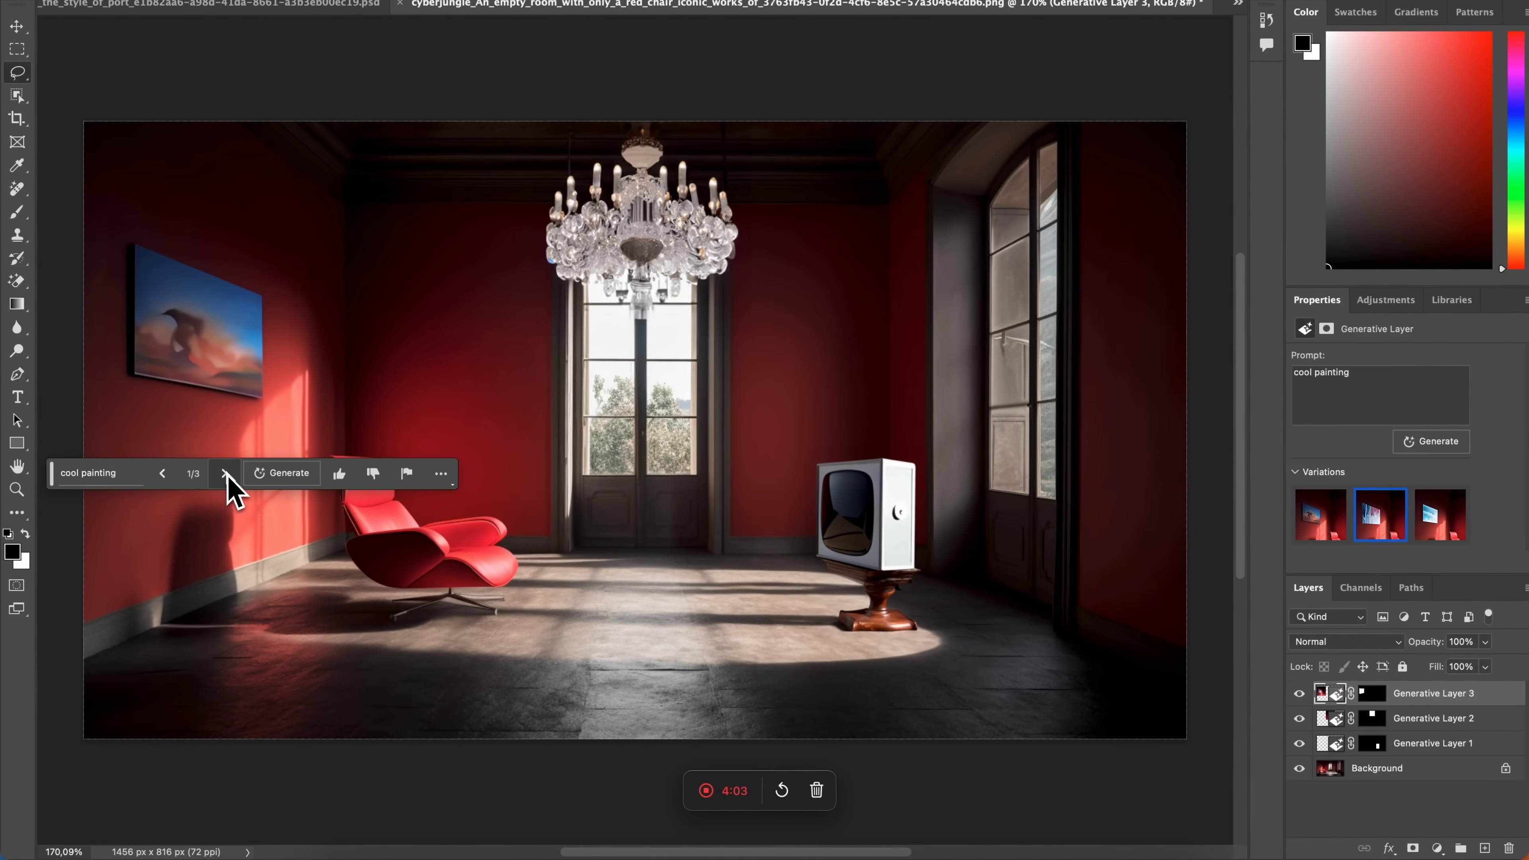
left_click(225, 474)
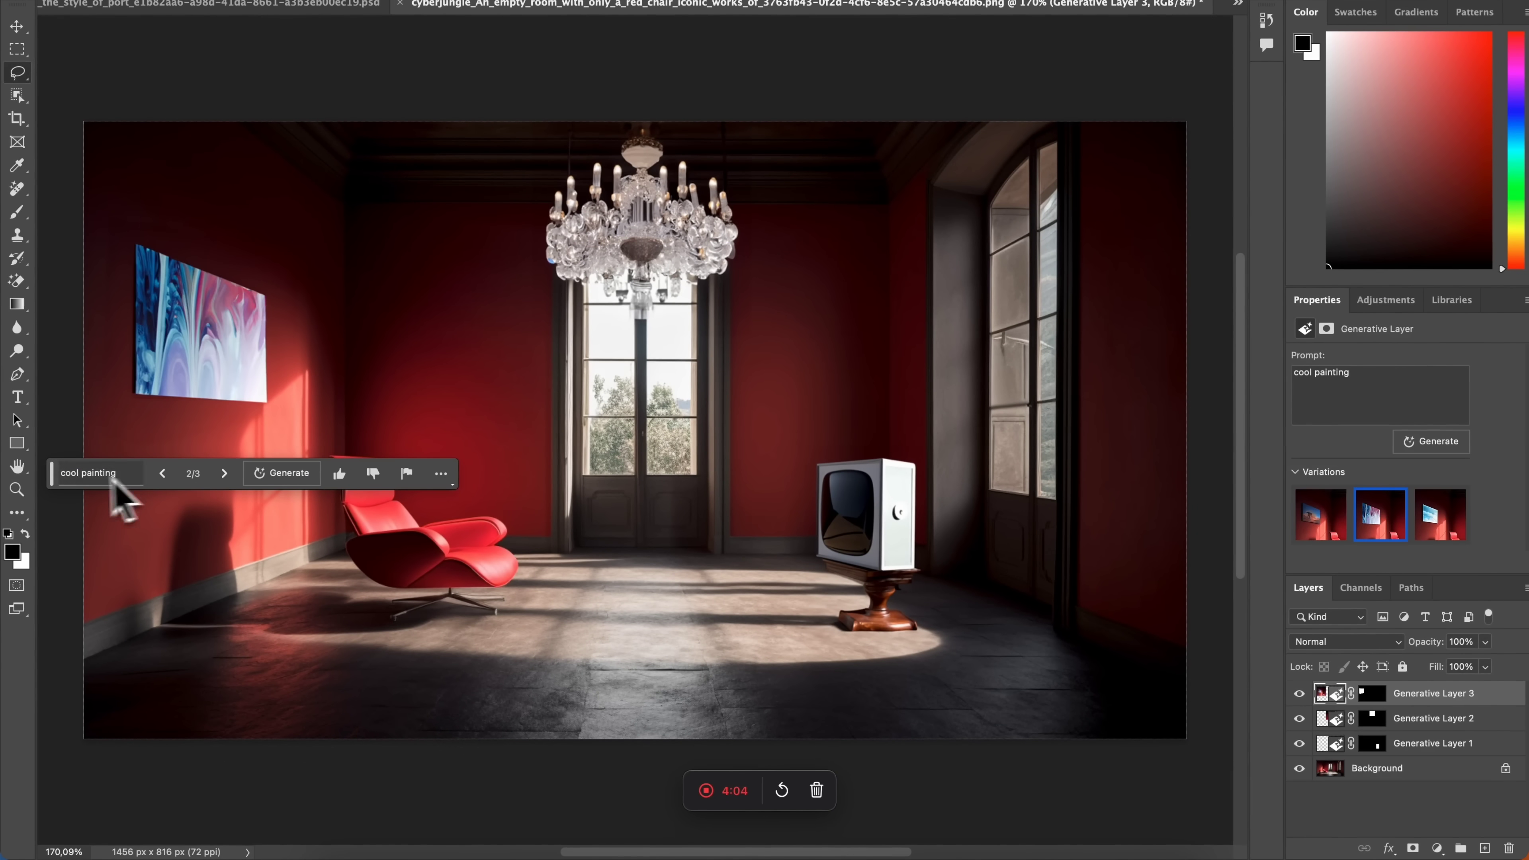
left_click_drag(52, 482, 165, 678)
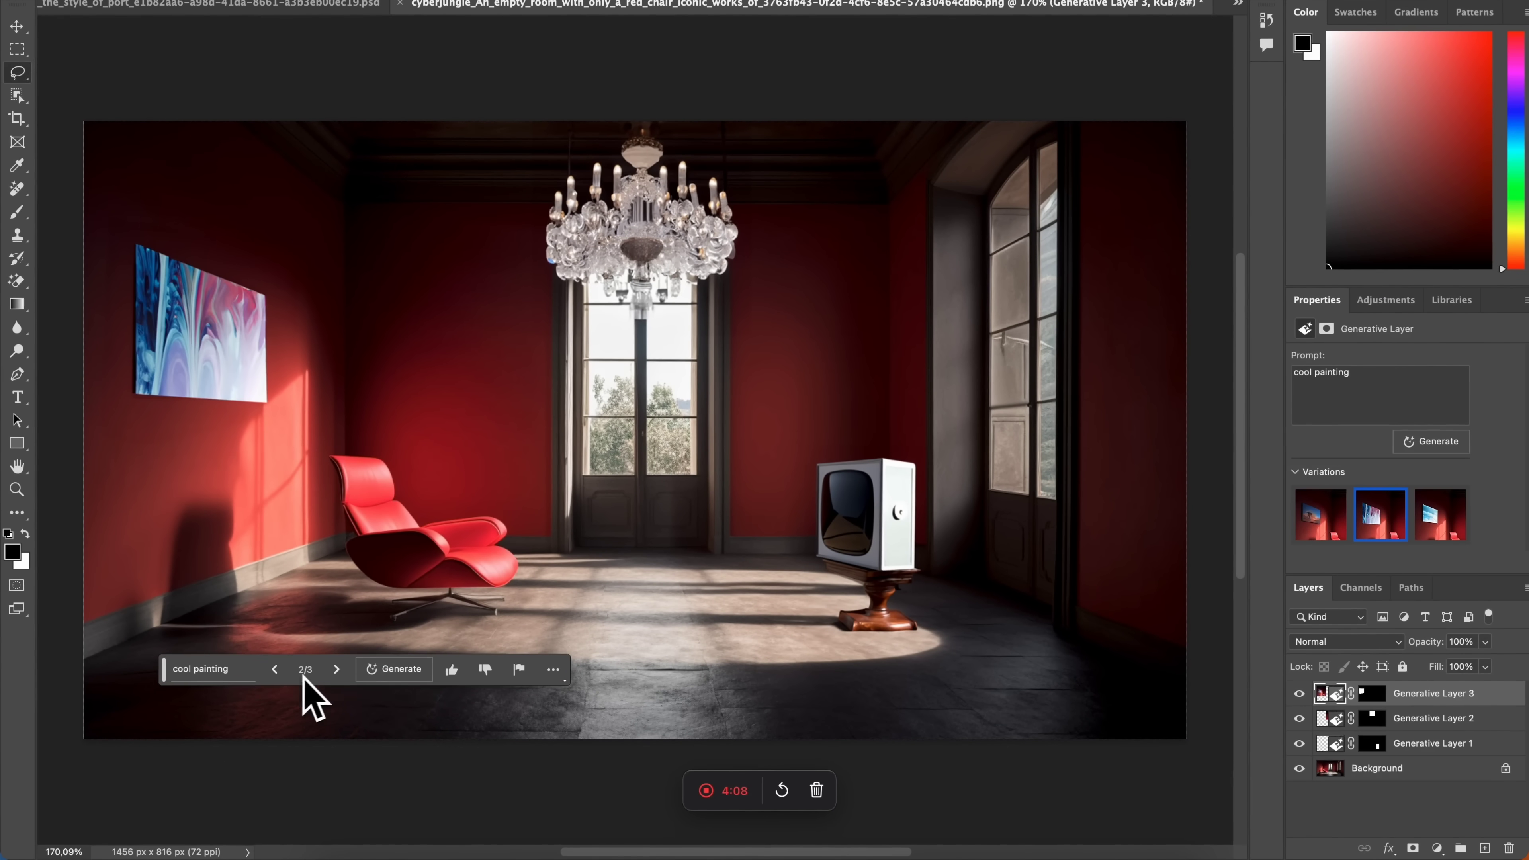
left_click(274, 669)
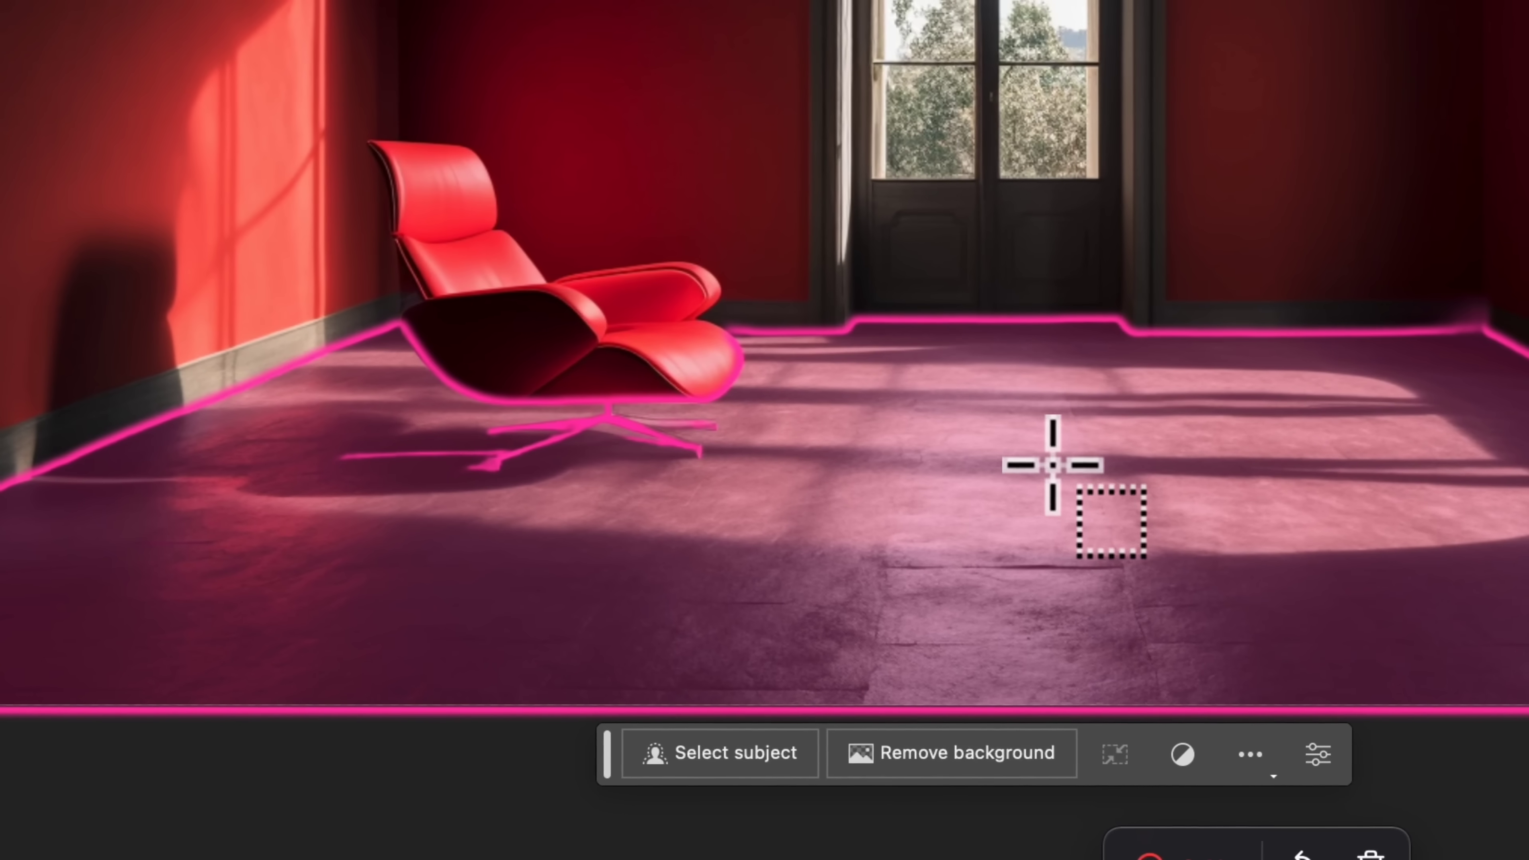
- Select the floor plus the red chair and generate an 'outdoor' scene
left_click(1052, 465)
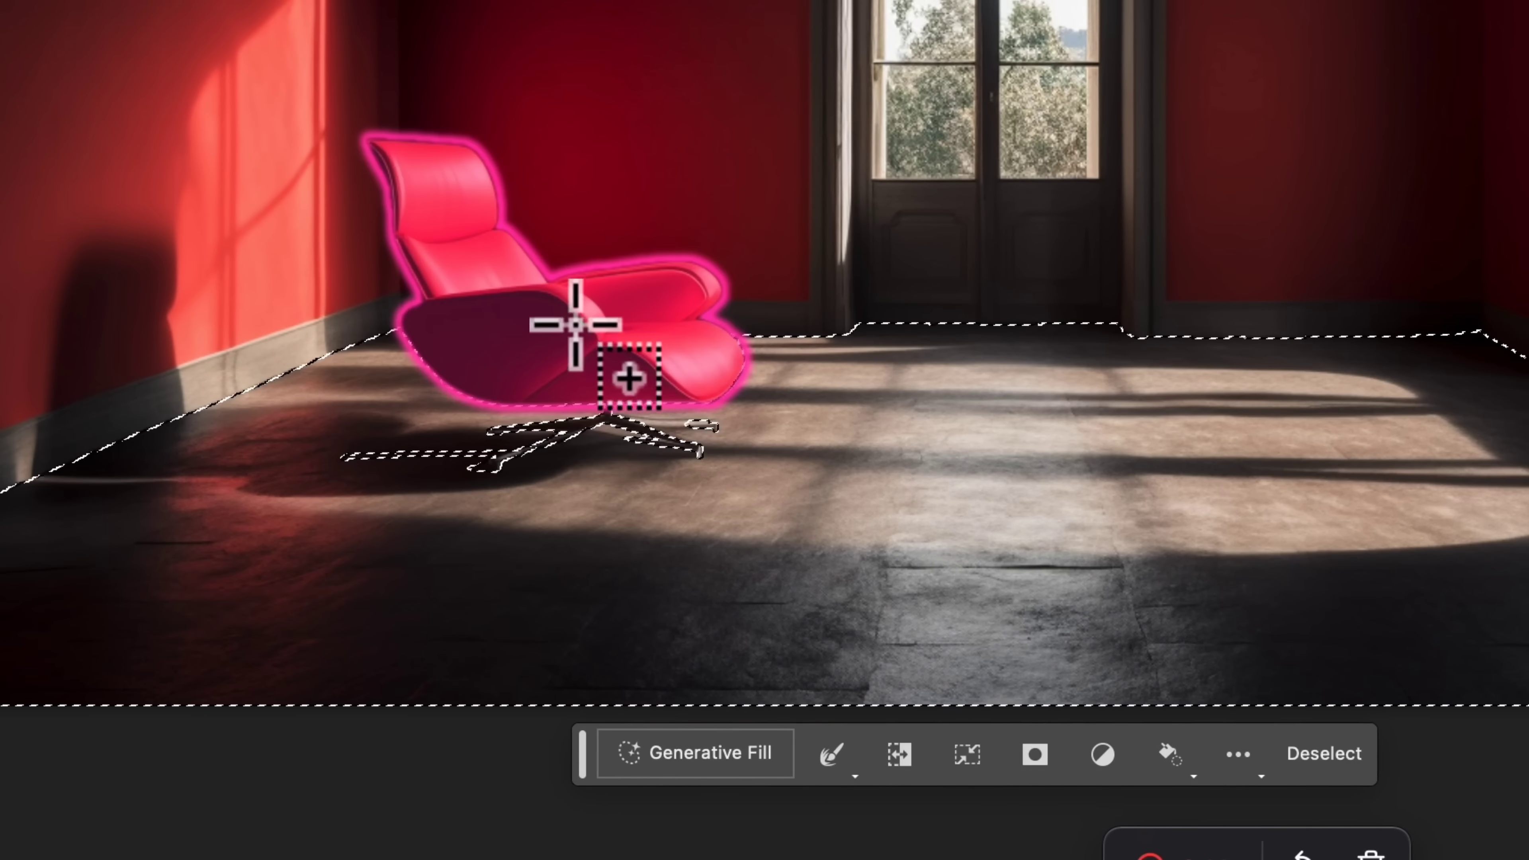
left_click(575, 325, "shift")
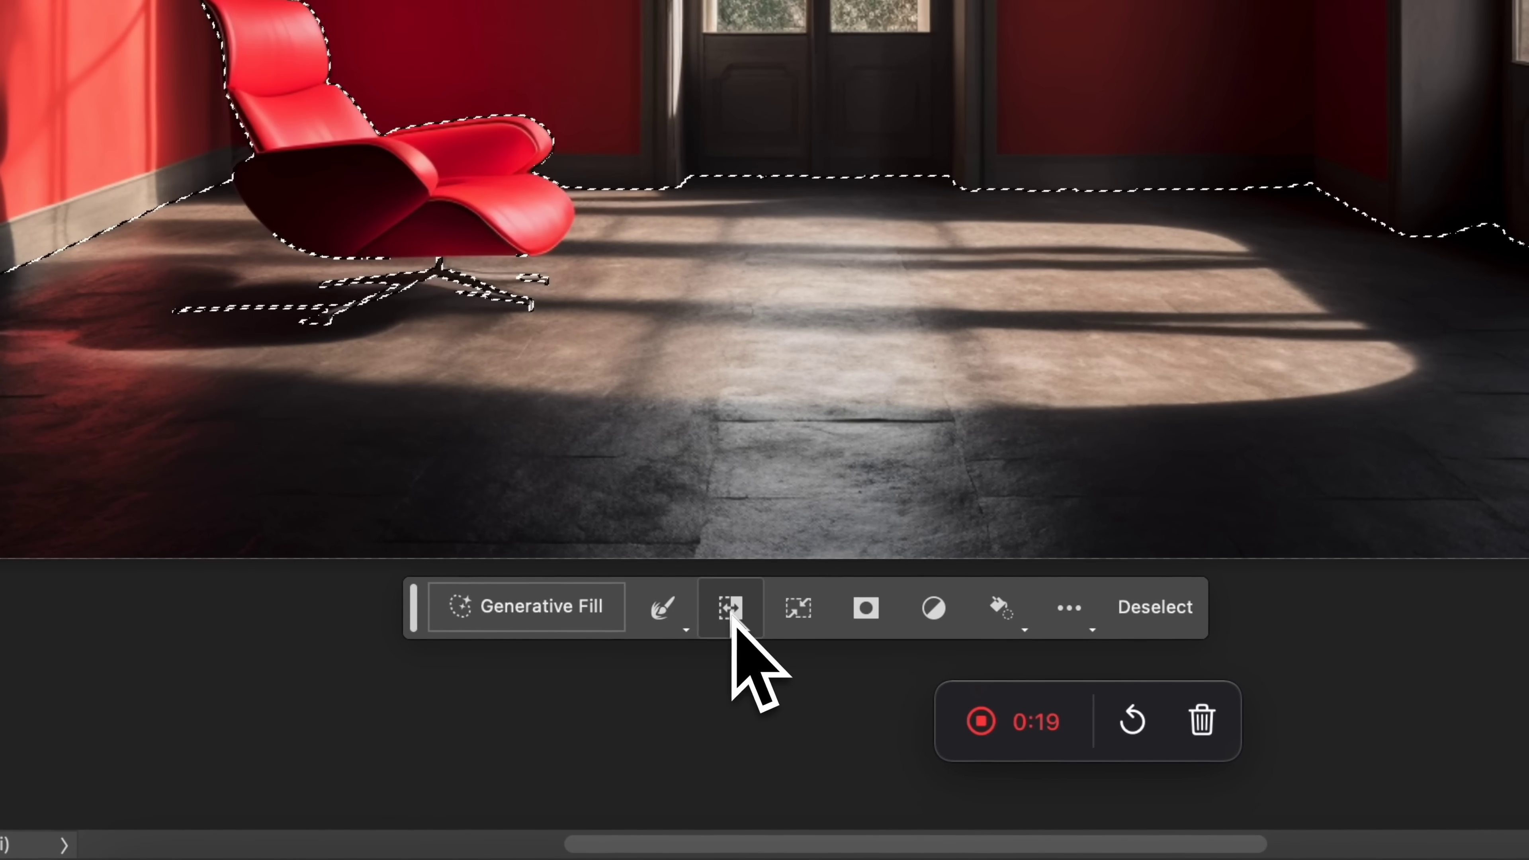
left_click(543, 614)
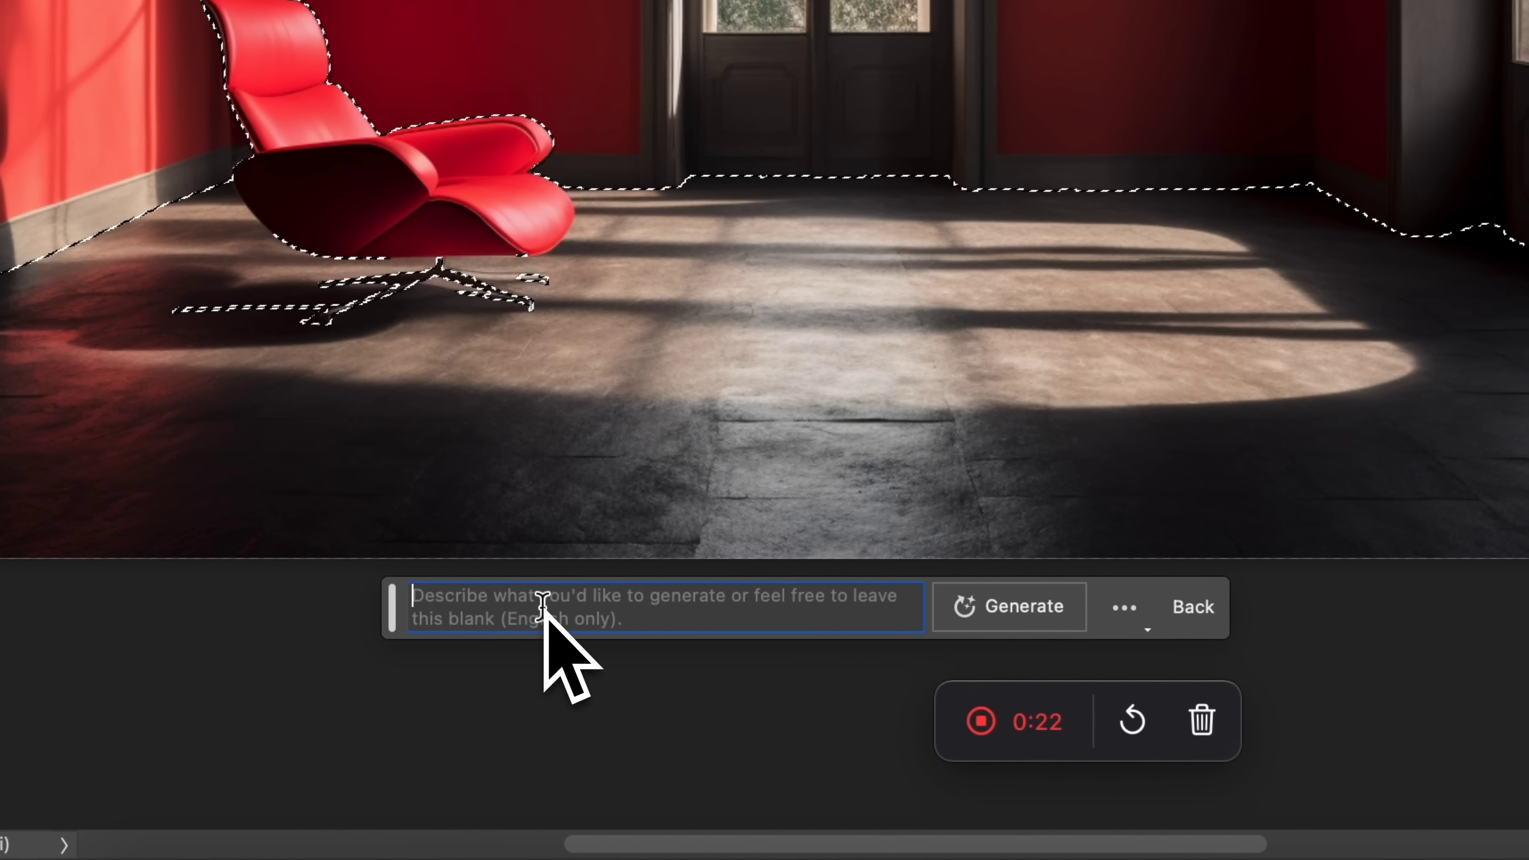
type("outdoor")
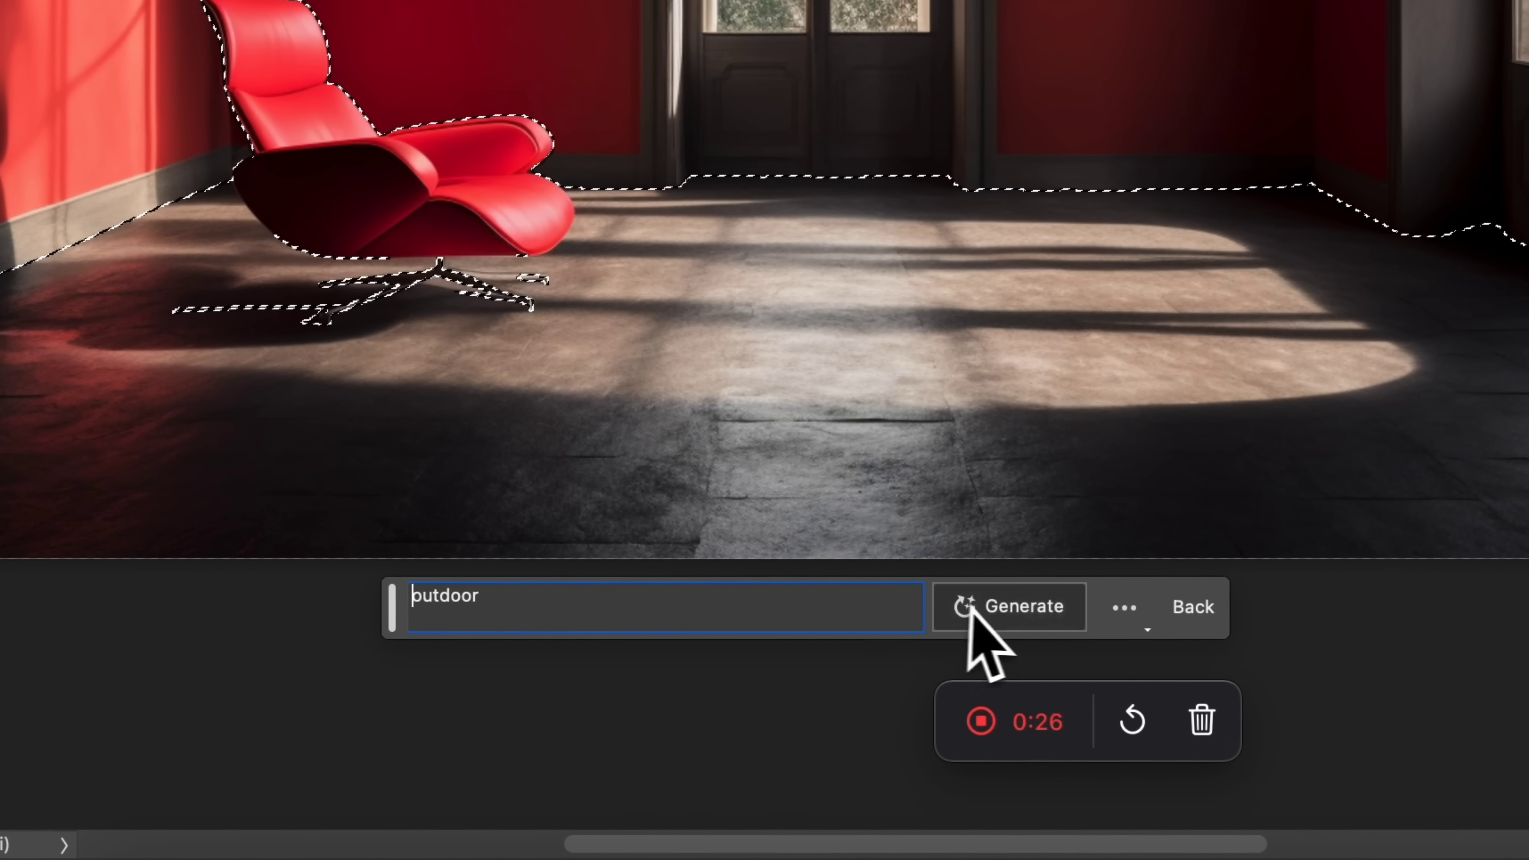
left_click(982, 604)
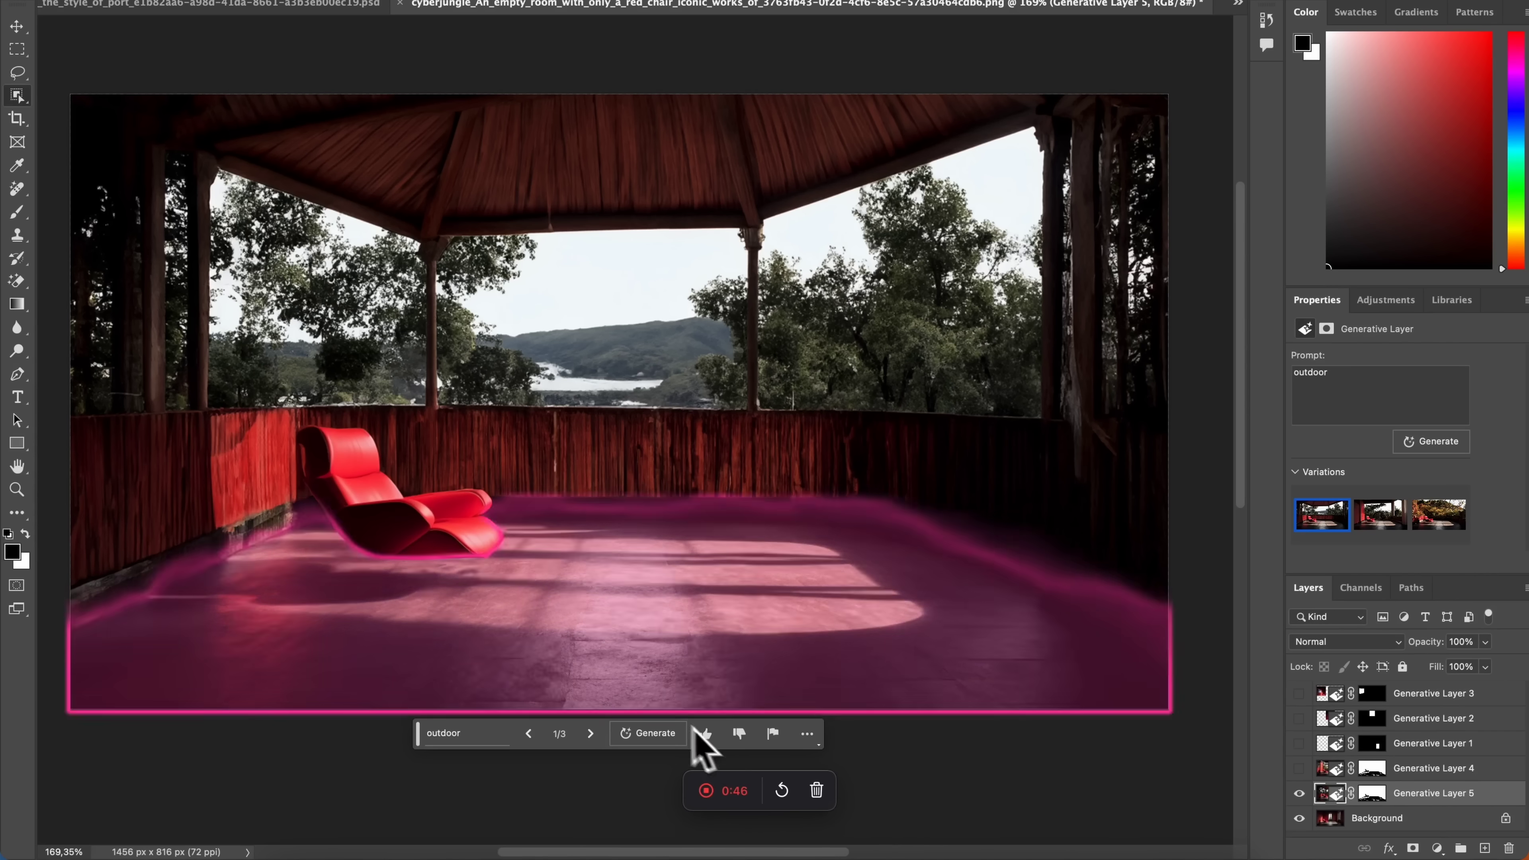
- Compare the outdoor variations, including autumn, and return to the gazebo version 1/3
left_click(591, 738)
left_click(590, 738)
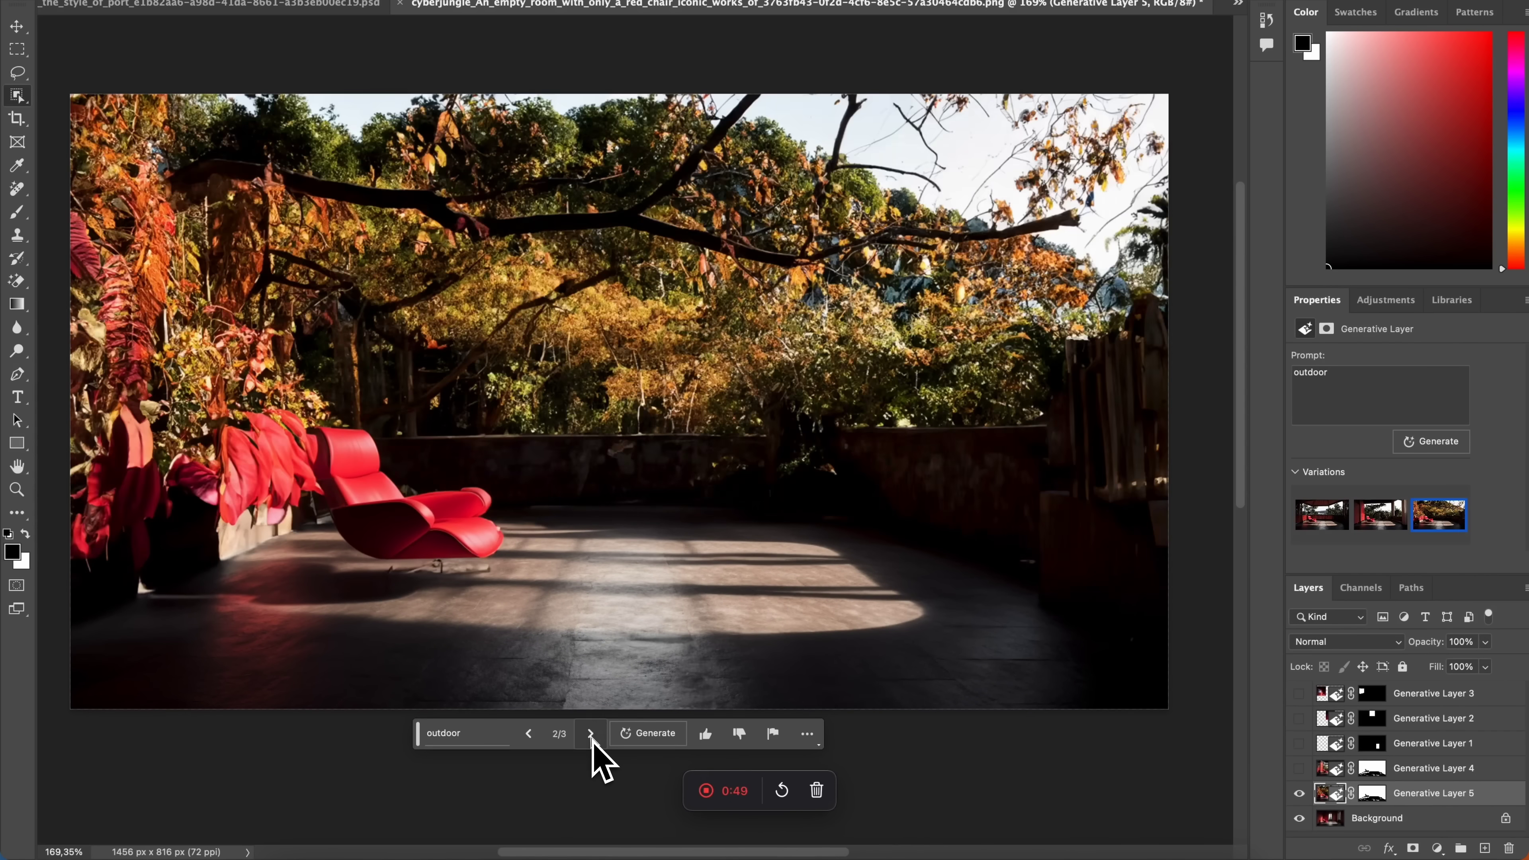
left_click(529, 734)
left_click(529, 733)
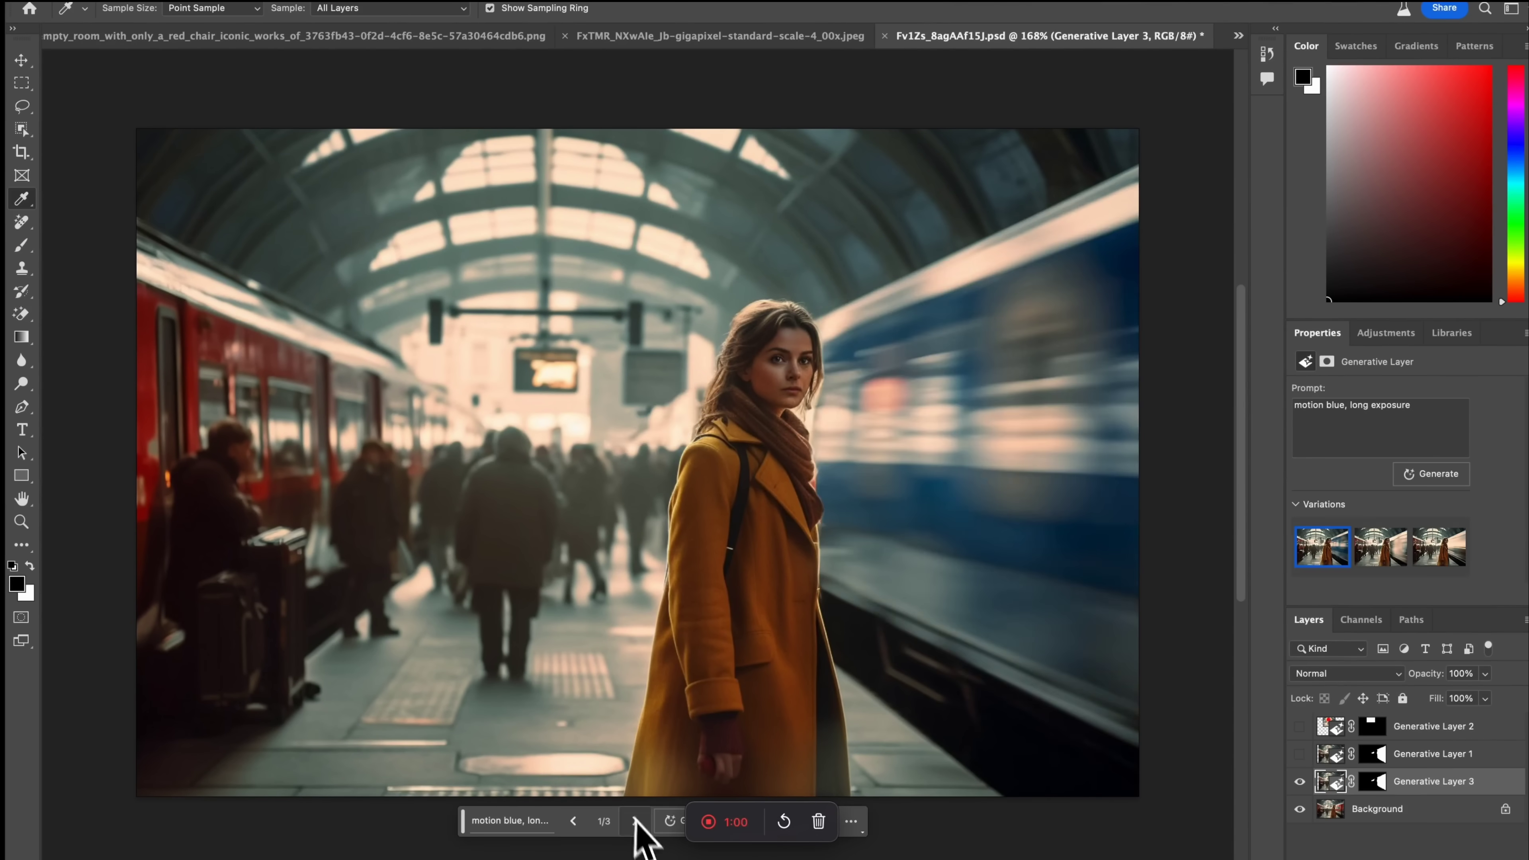
- Preview another blurred-train variation, then return to variation 1/3
left_click(634, 821)
left_click(574, 822)
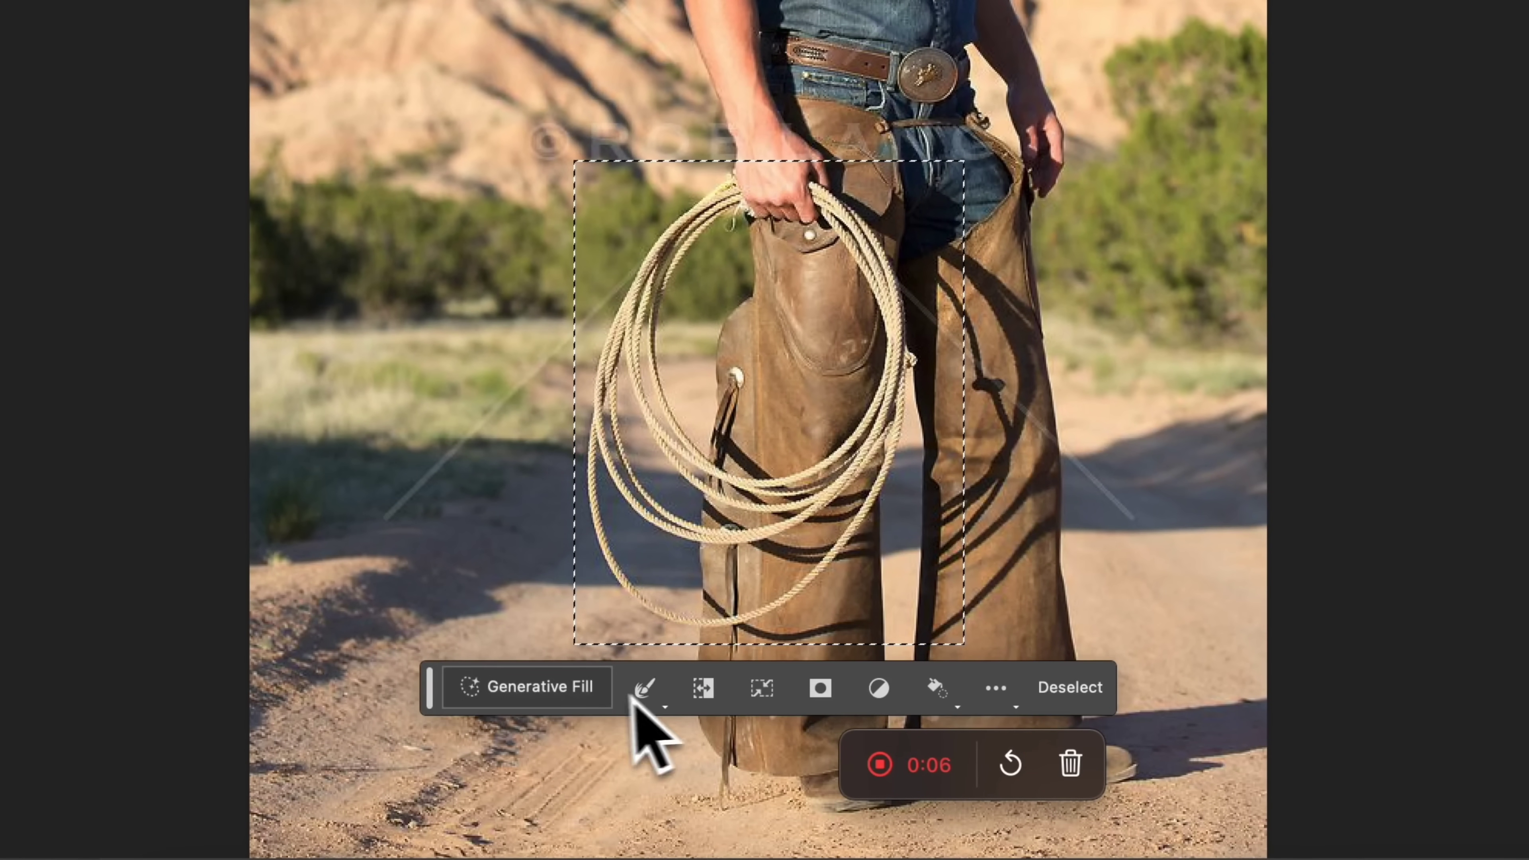
- Start a Generative Fill on the rope selection and preview the spaghetti variations
left_click(563, 689)
type("spagetti")
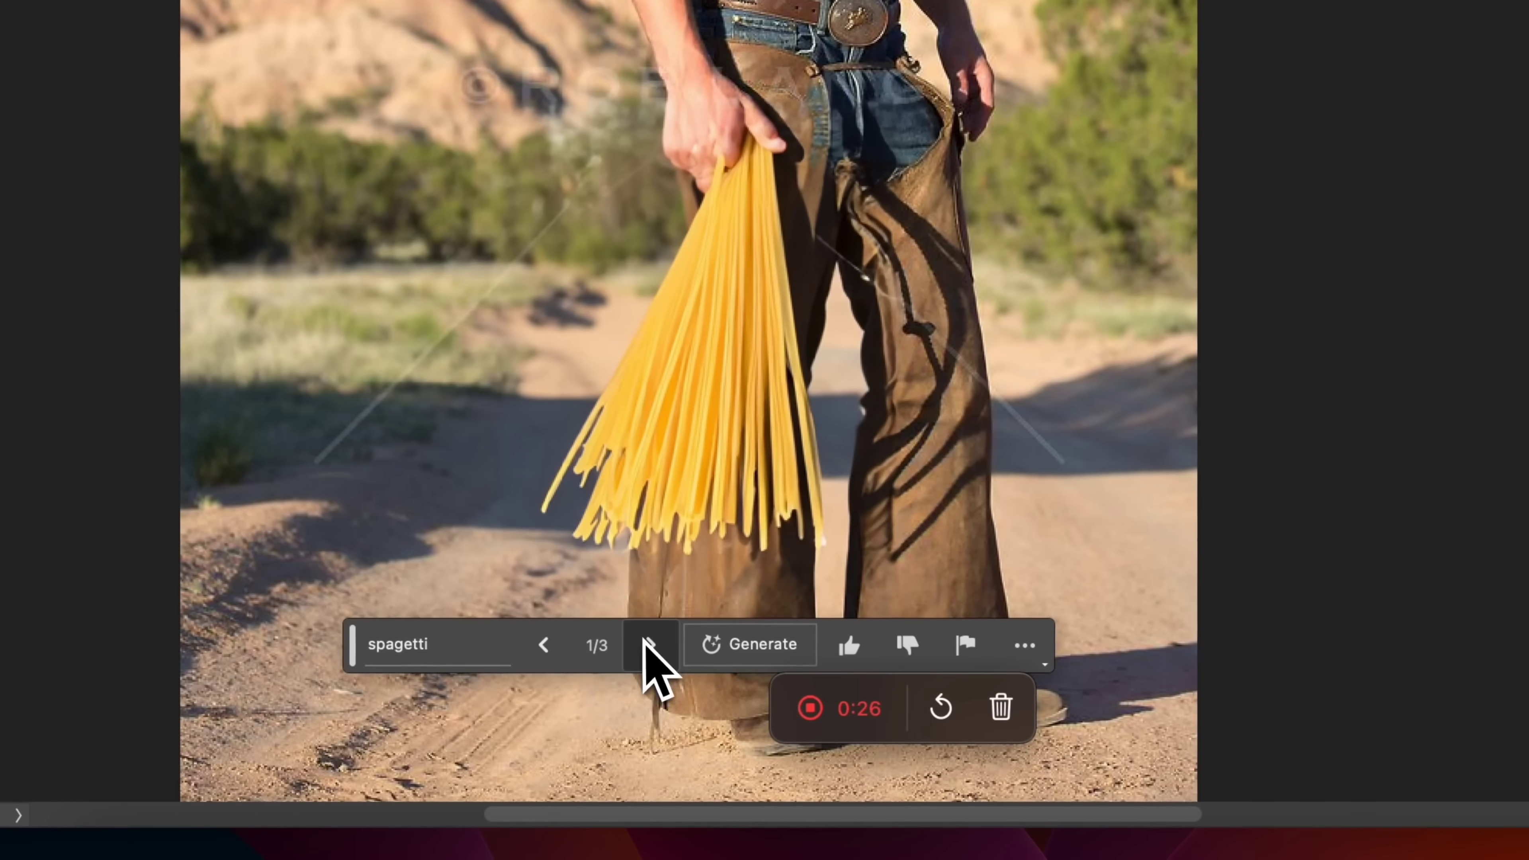
left_click(650, 645)
left_click(651, 644)
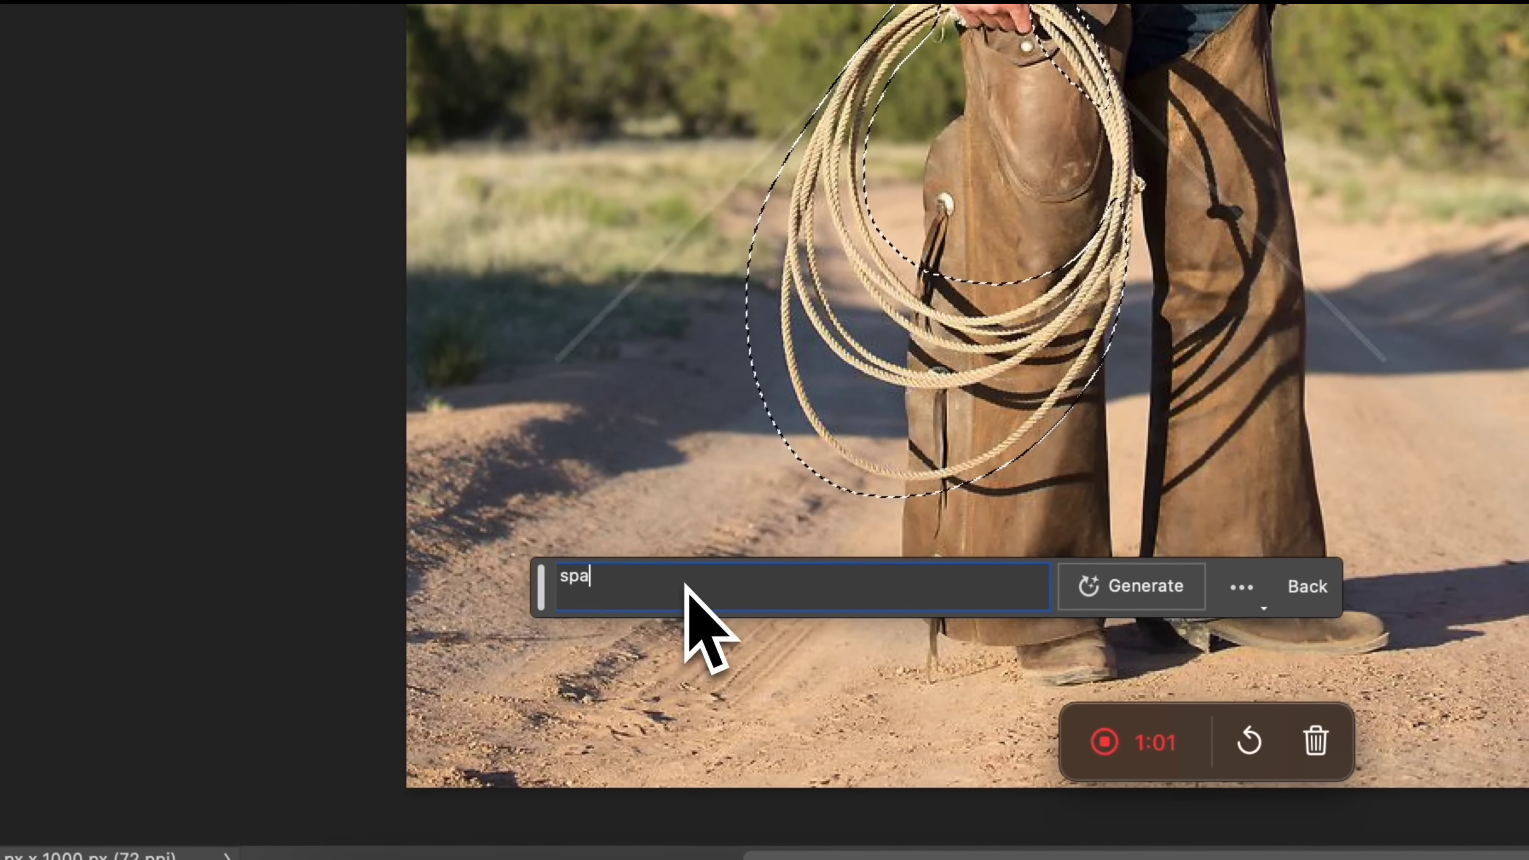
- Generate 'spaghetti' in the lassoed rope area and settle on variation 3/3
type("i")
key("Return")
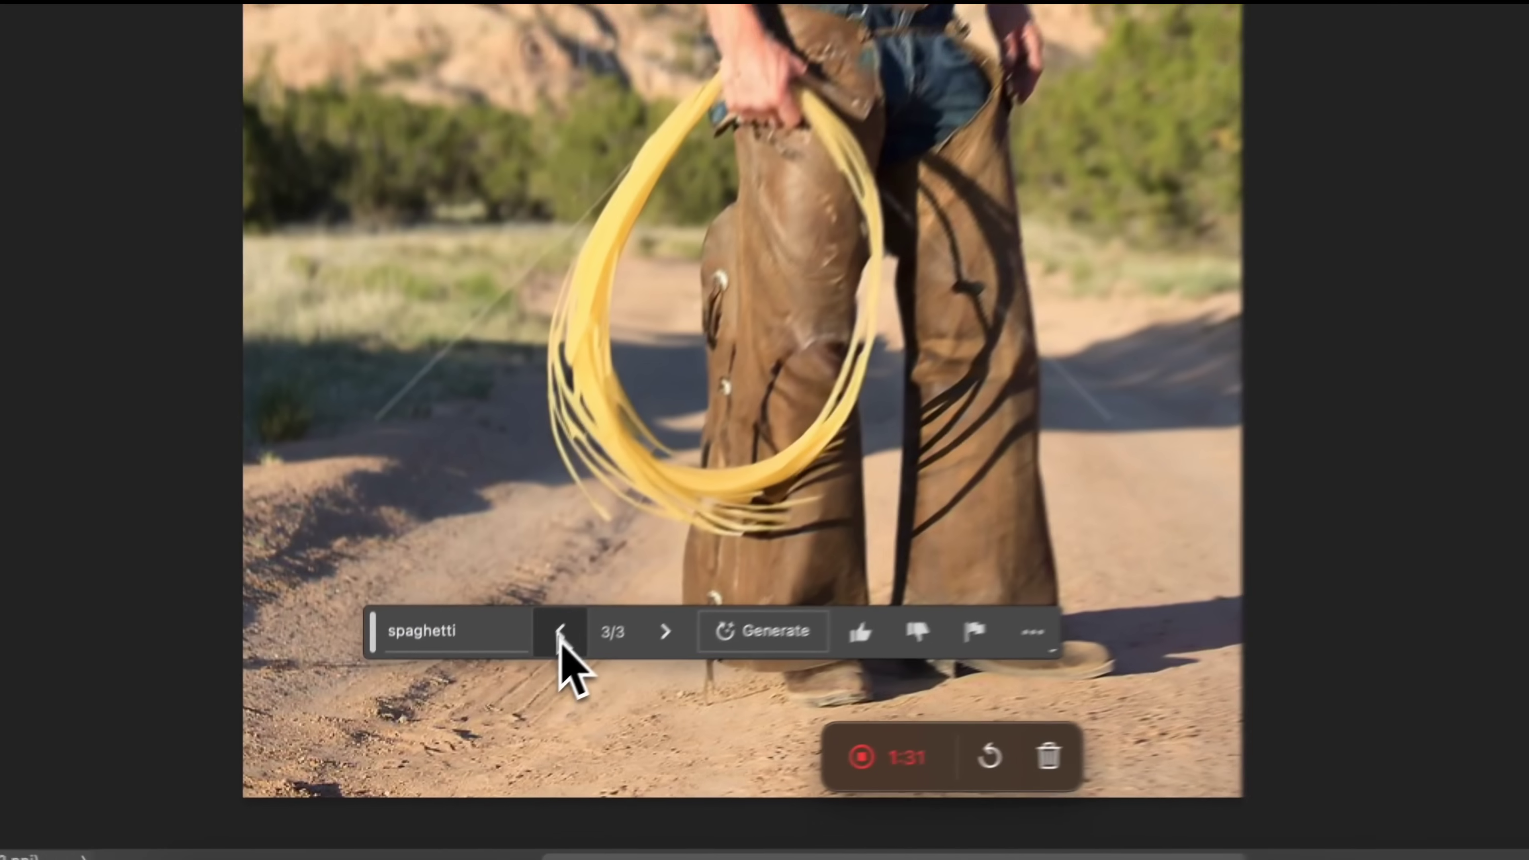
left_click(458, 740)
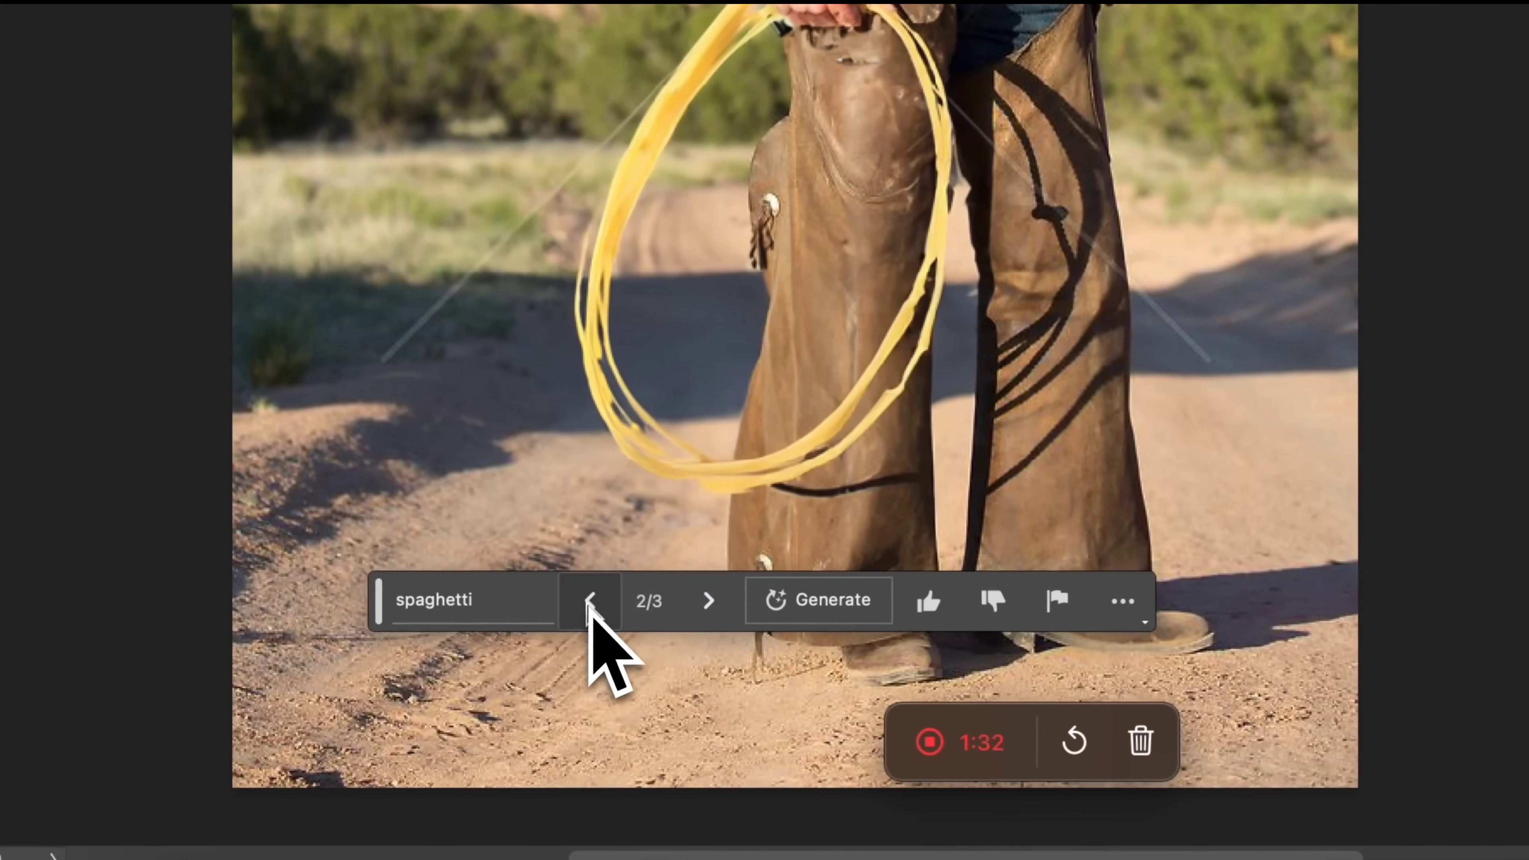
left_click(710, 601)
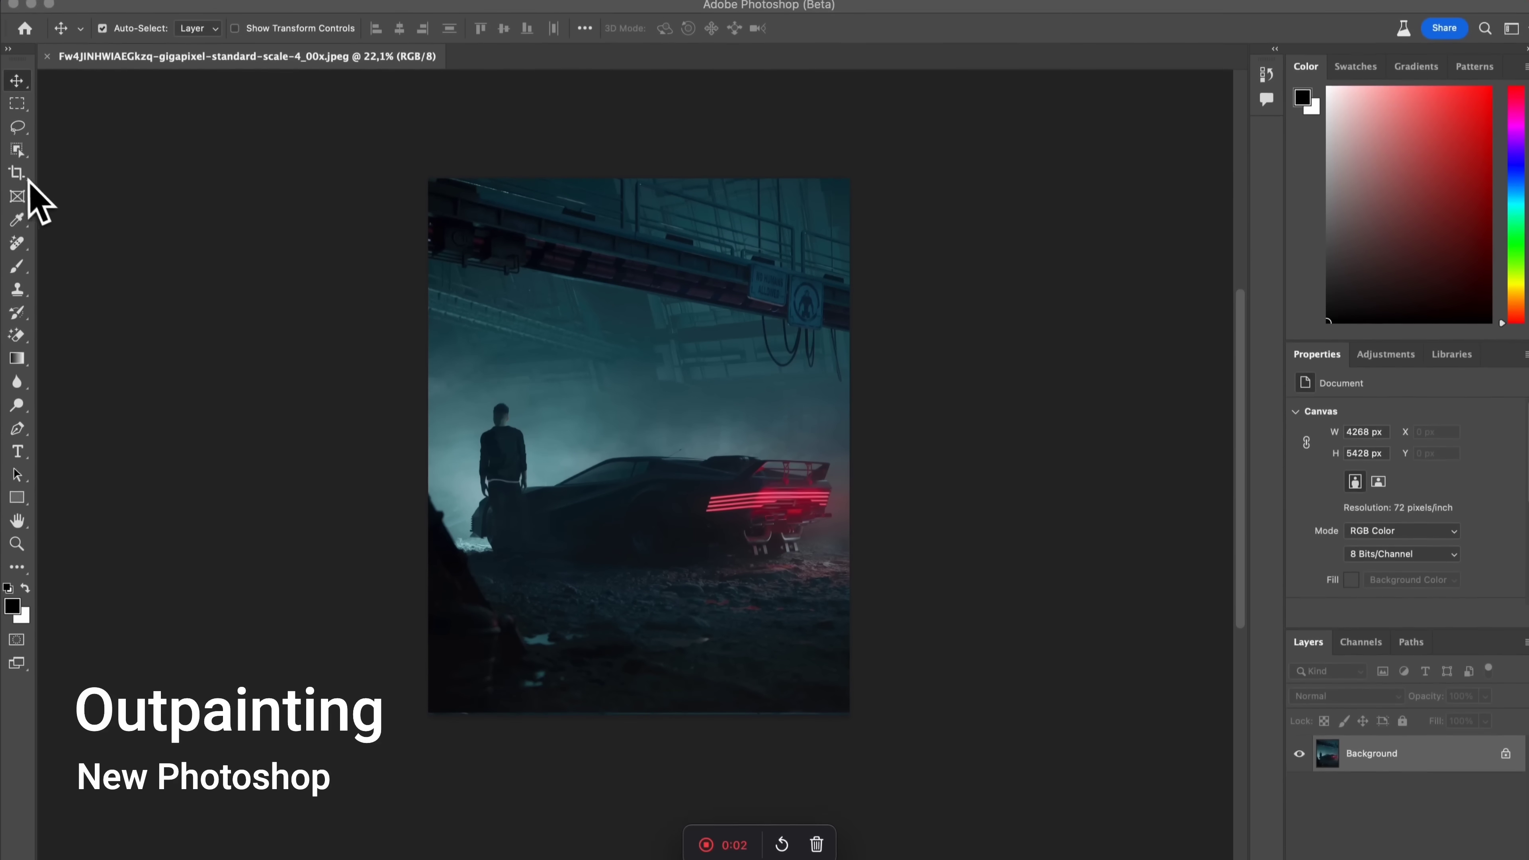
- Crop-extend the car scene's canvas on the left and right to roughly 10163 px wide
left_click(17, 120)
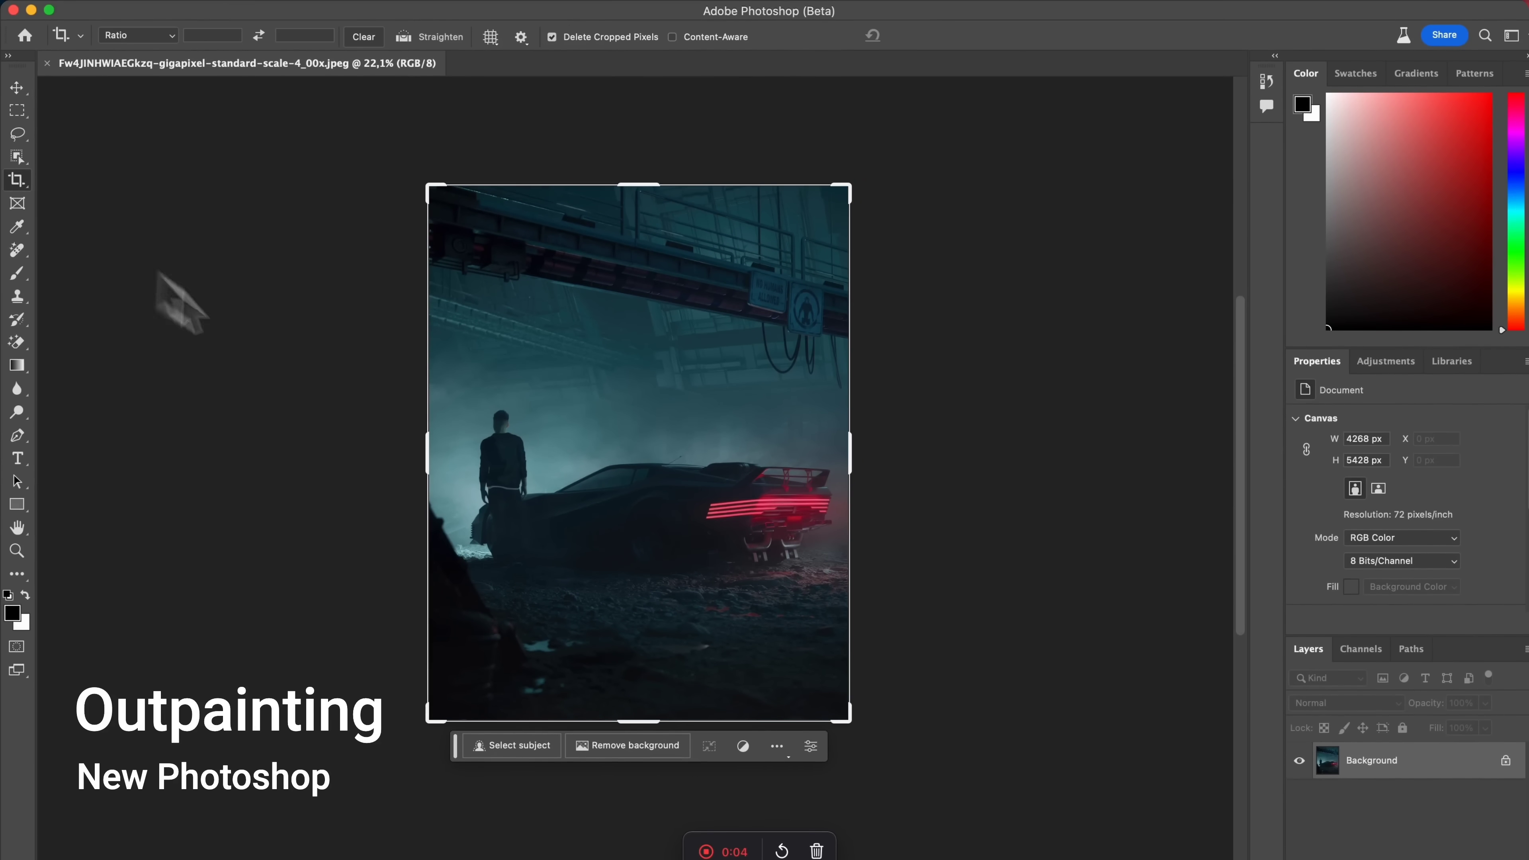
left_click_drag(427, 453, 269, 453)
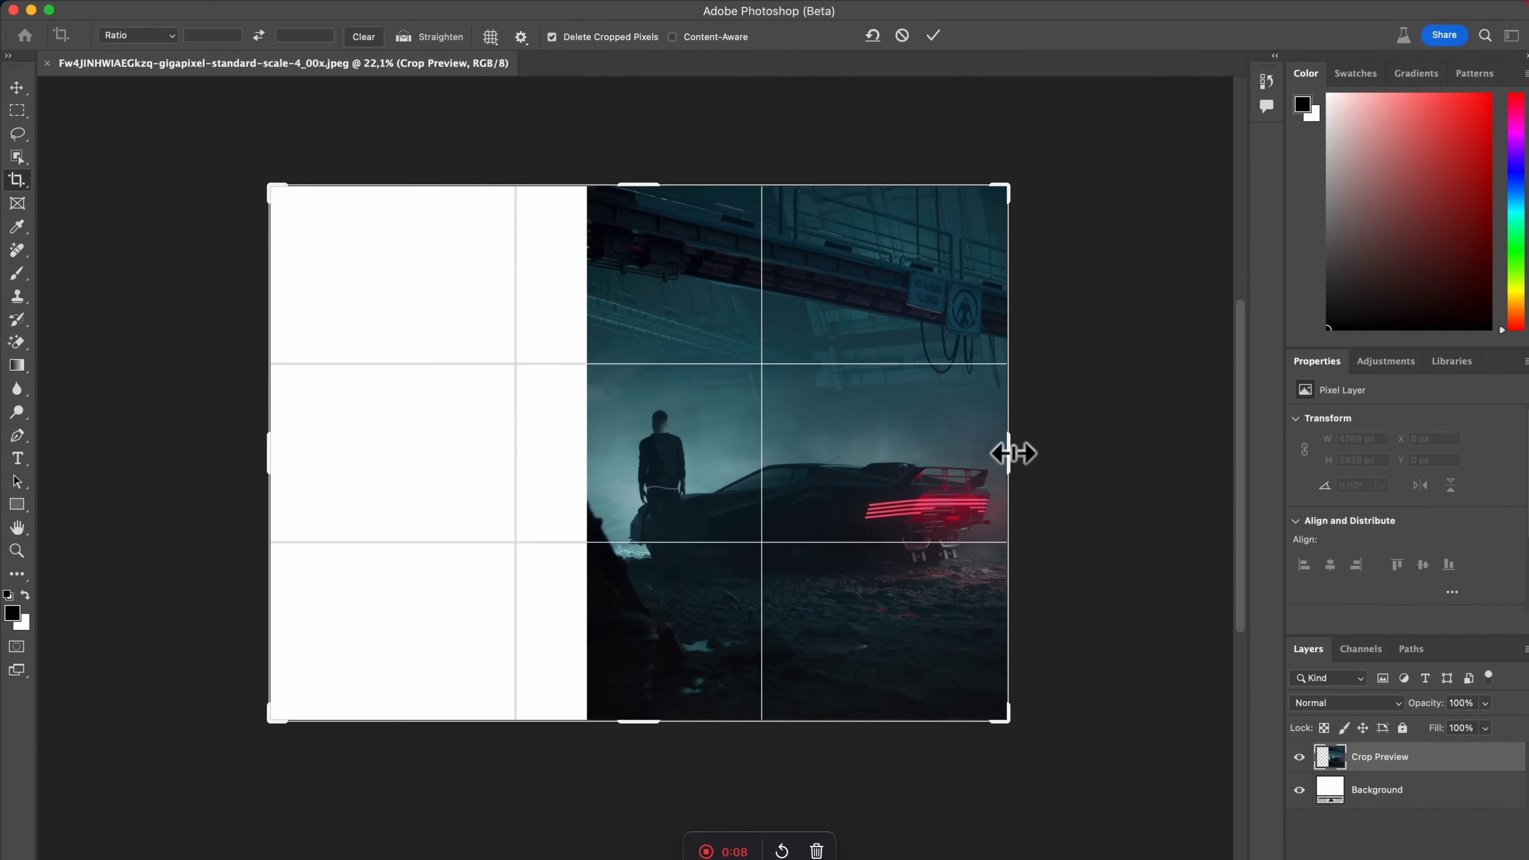
left_click_drag(1013, 453, 1151, 450)
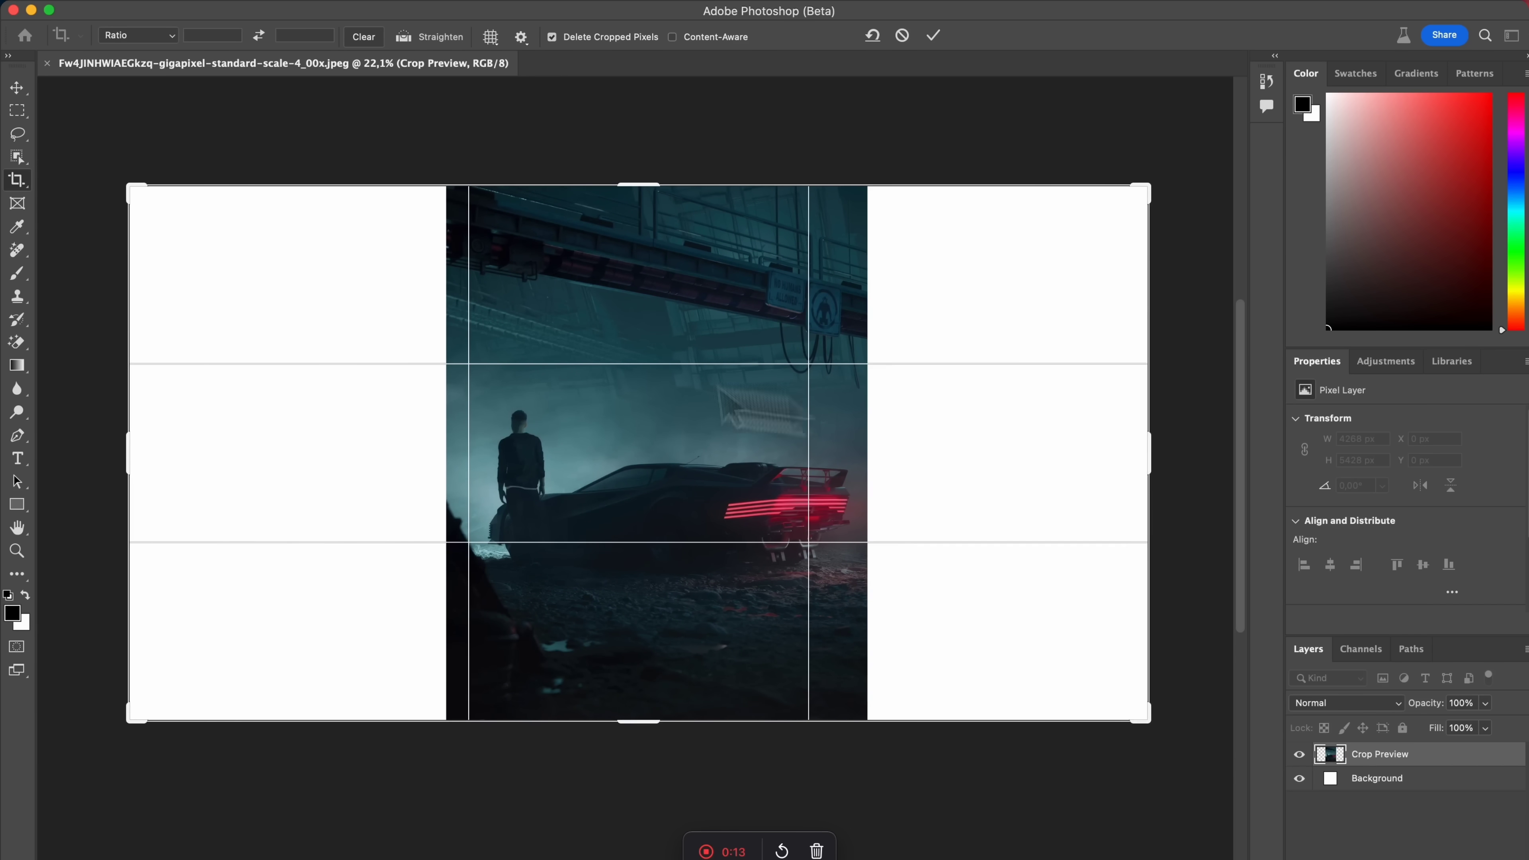
- Apply the widened canvas and marquee a rectangle just inside the original car photo
left_click(21, 88)
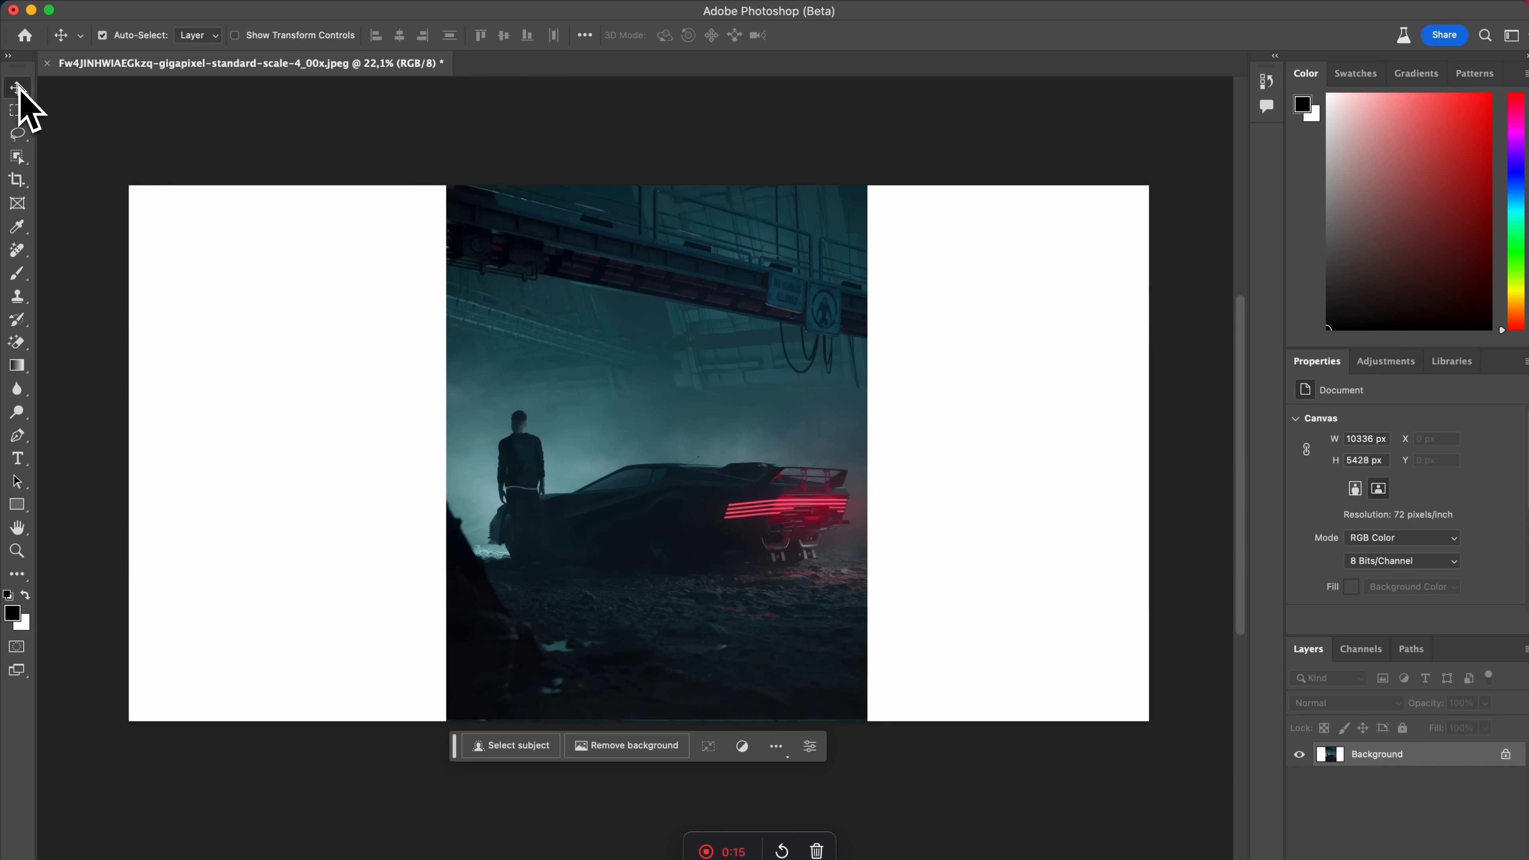
left_click(18, 111)
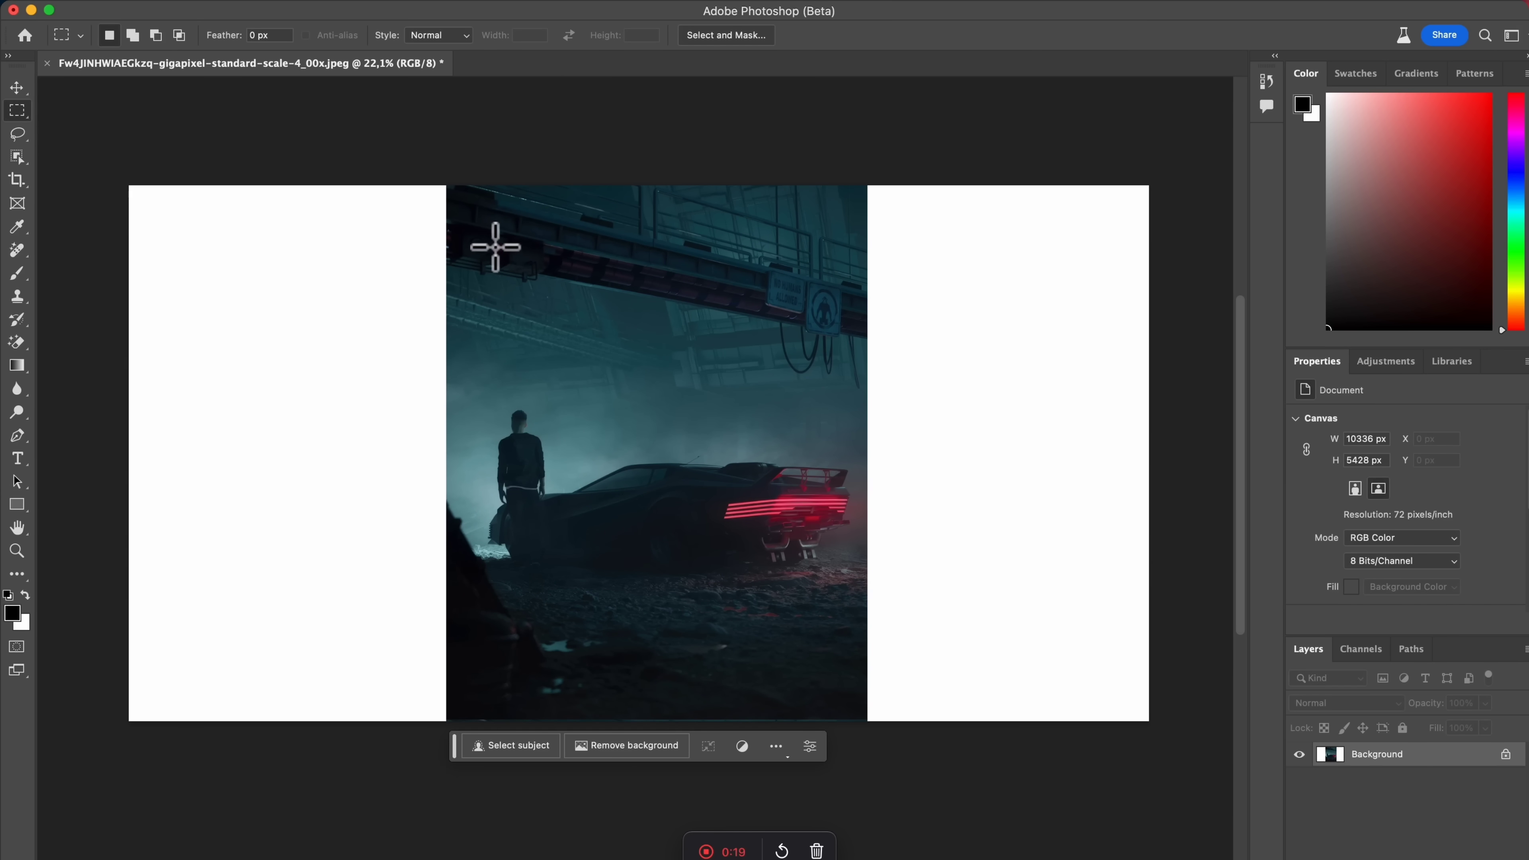
left_click_drag(496, 247, 498, 248)
left_click_drag(656, 425, 824, 679)
left_click_drag(825, 619, 825, 619)
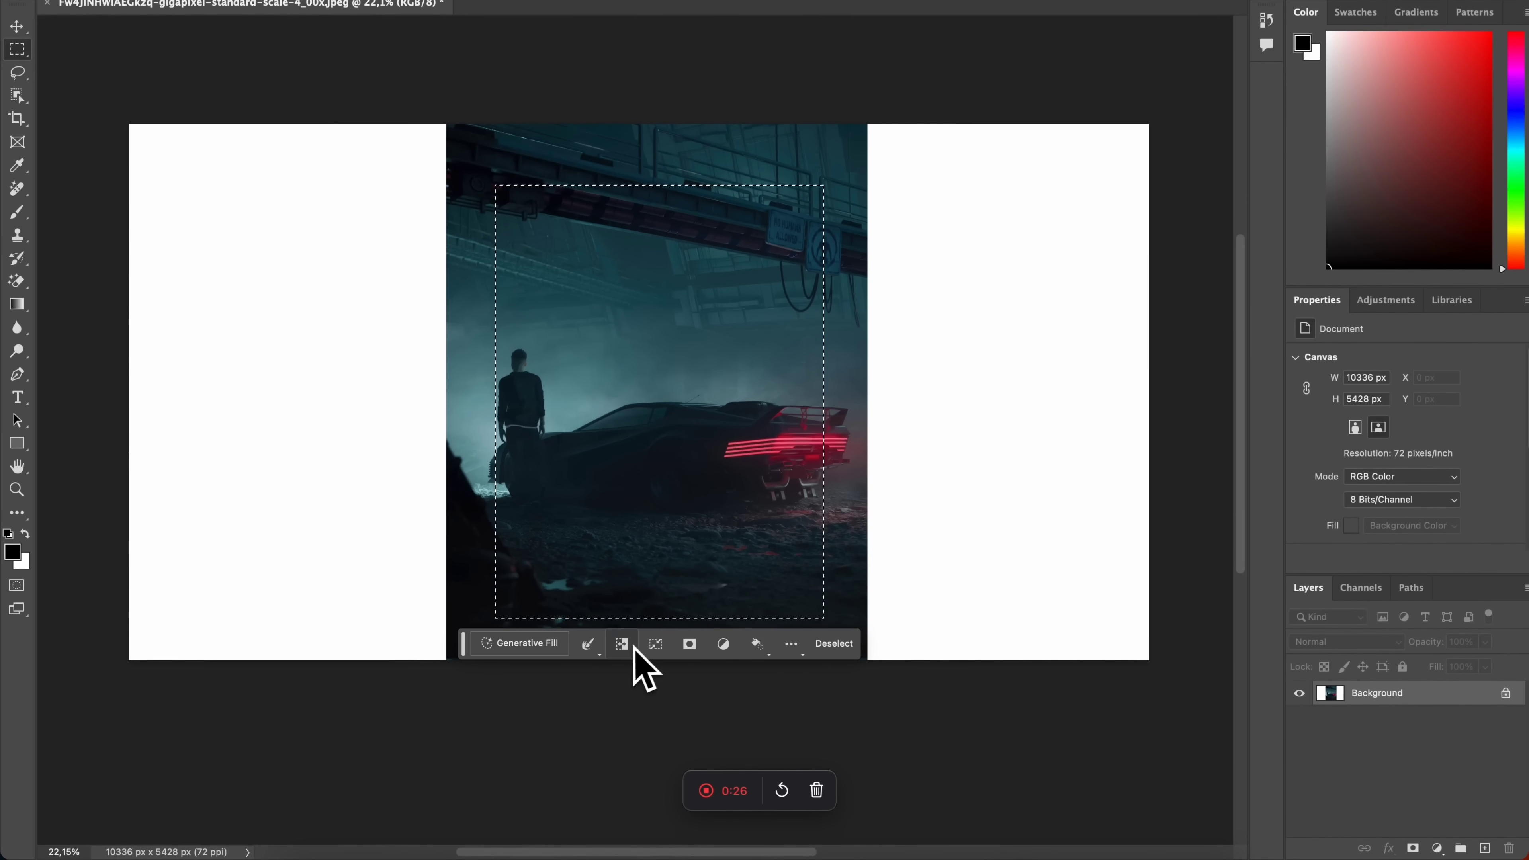
- Invert the selection and Generative Fill the blank sides with an empty prompt
left_click(622, 644)
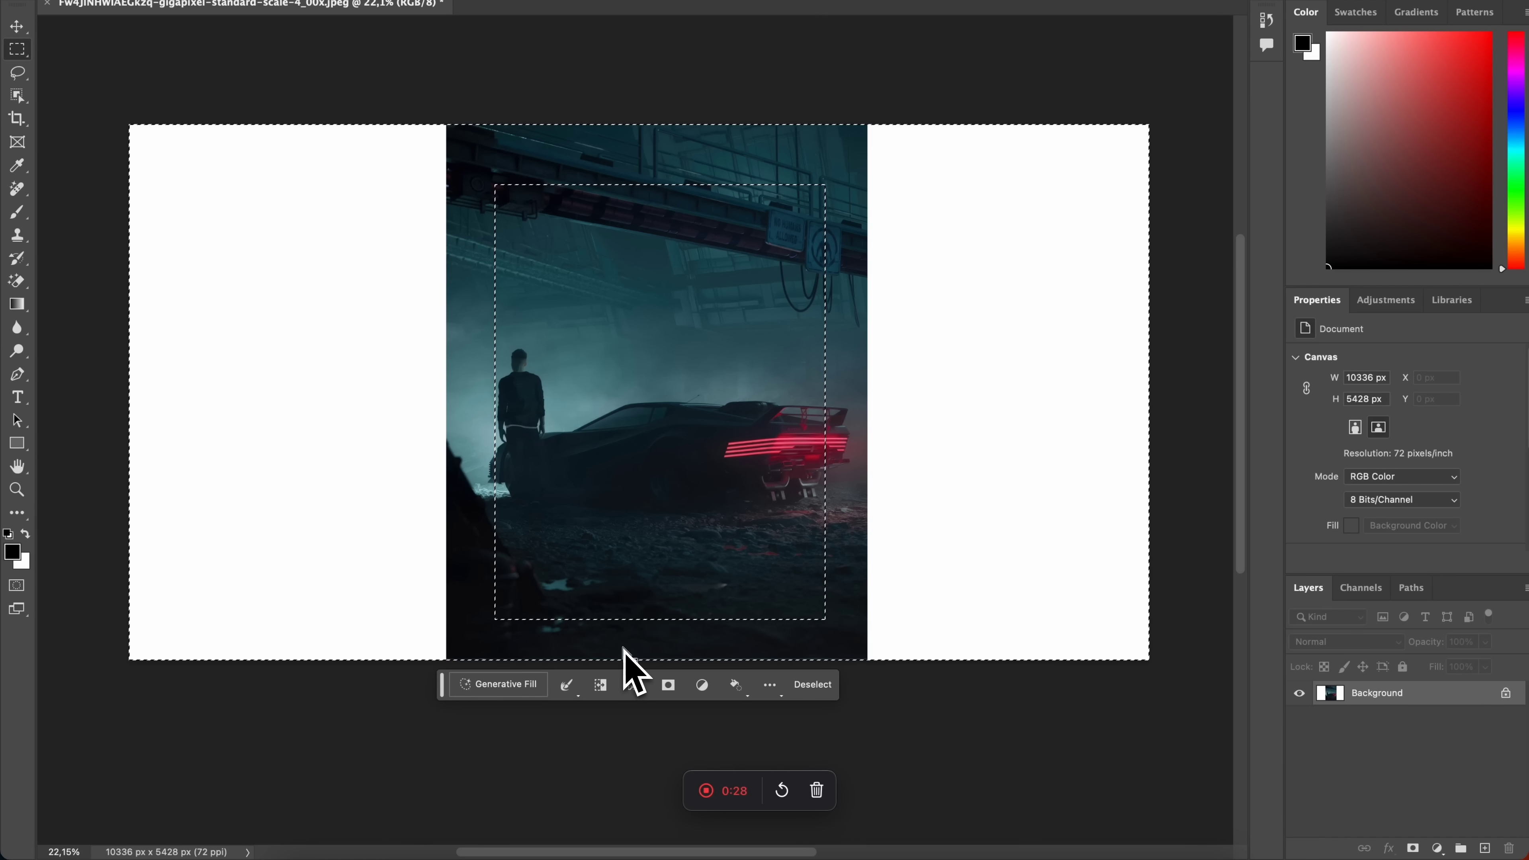
left_click(515, 686)
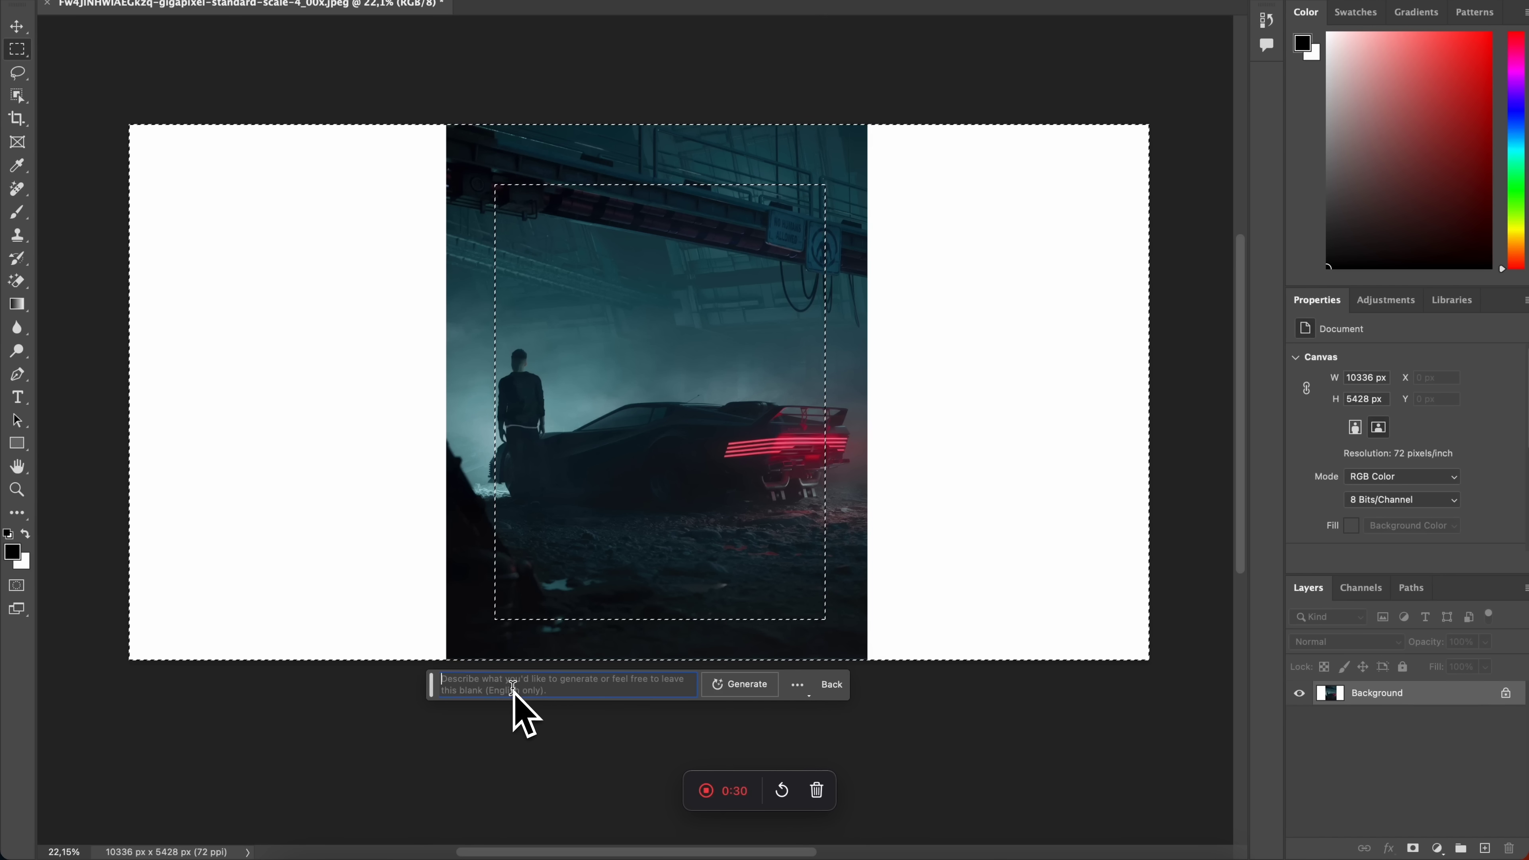
left_click(736, 684)
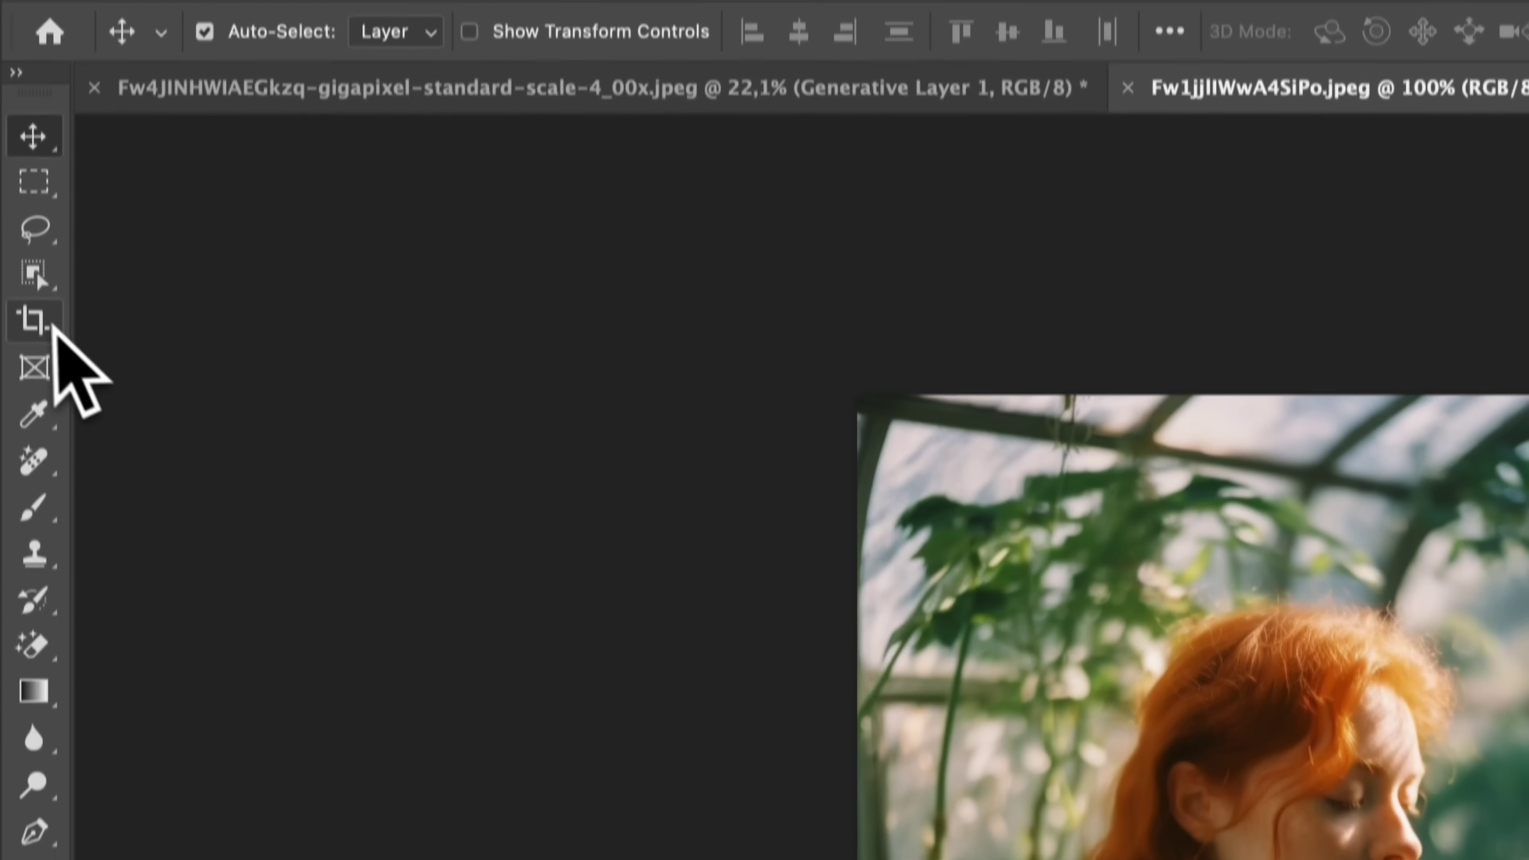
- Crop the greenhouse portrait at a 16:9 ratio, extending the frame out to the left and right
left_click(34, 318)
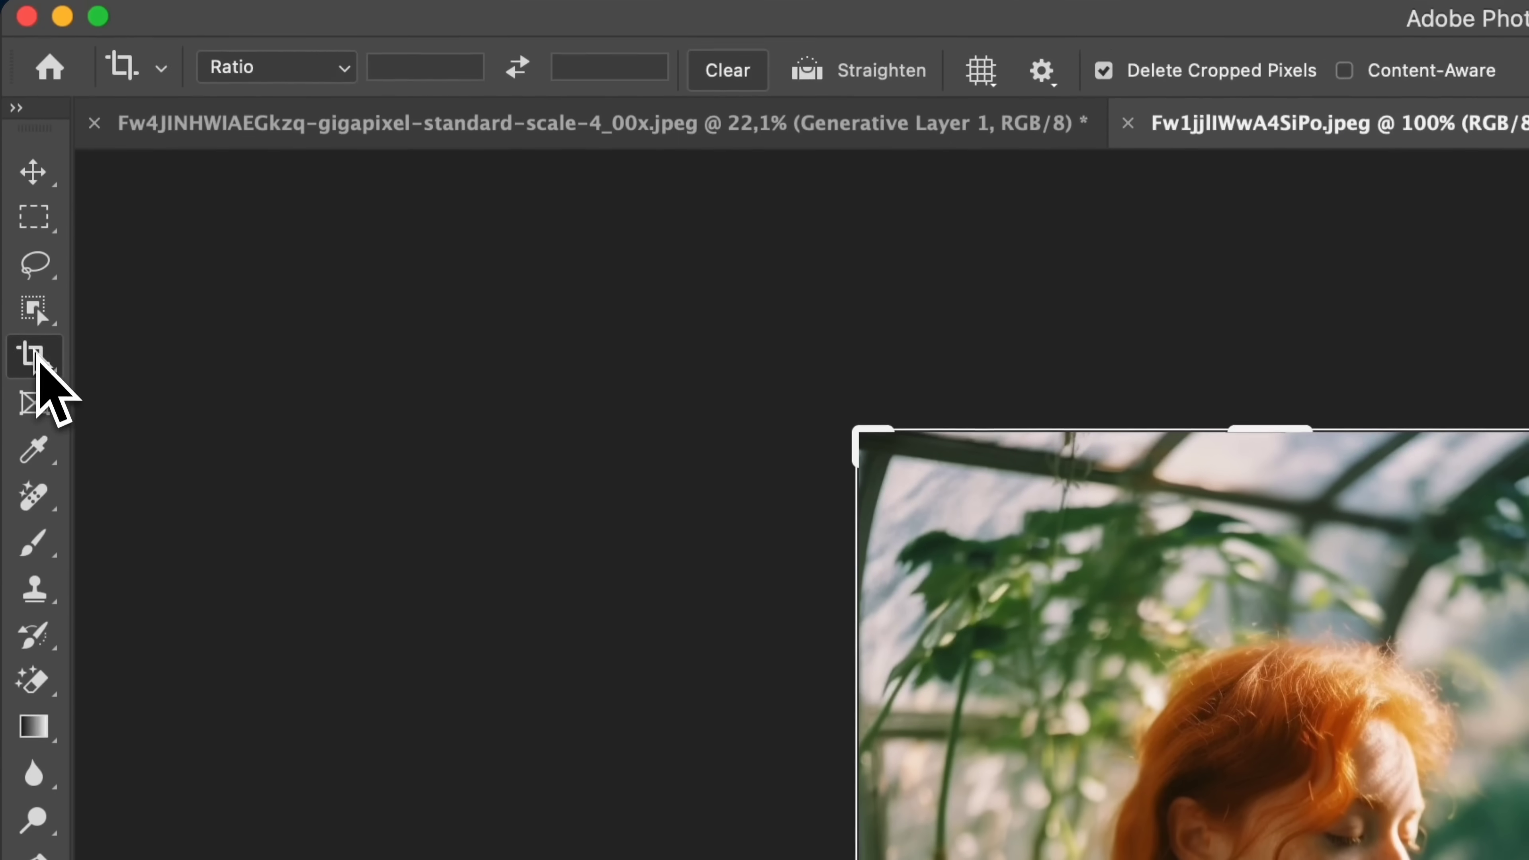
left_click(337, 68)
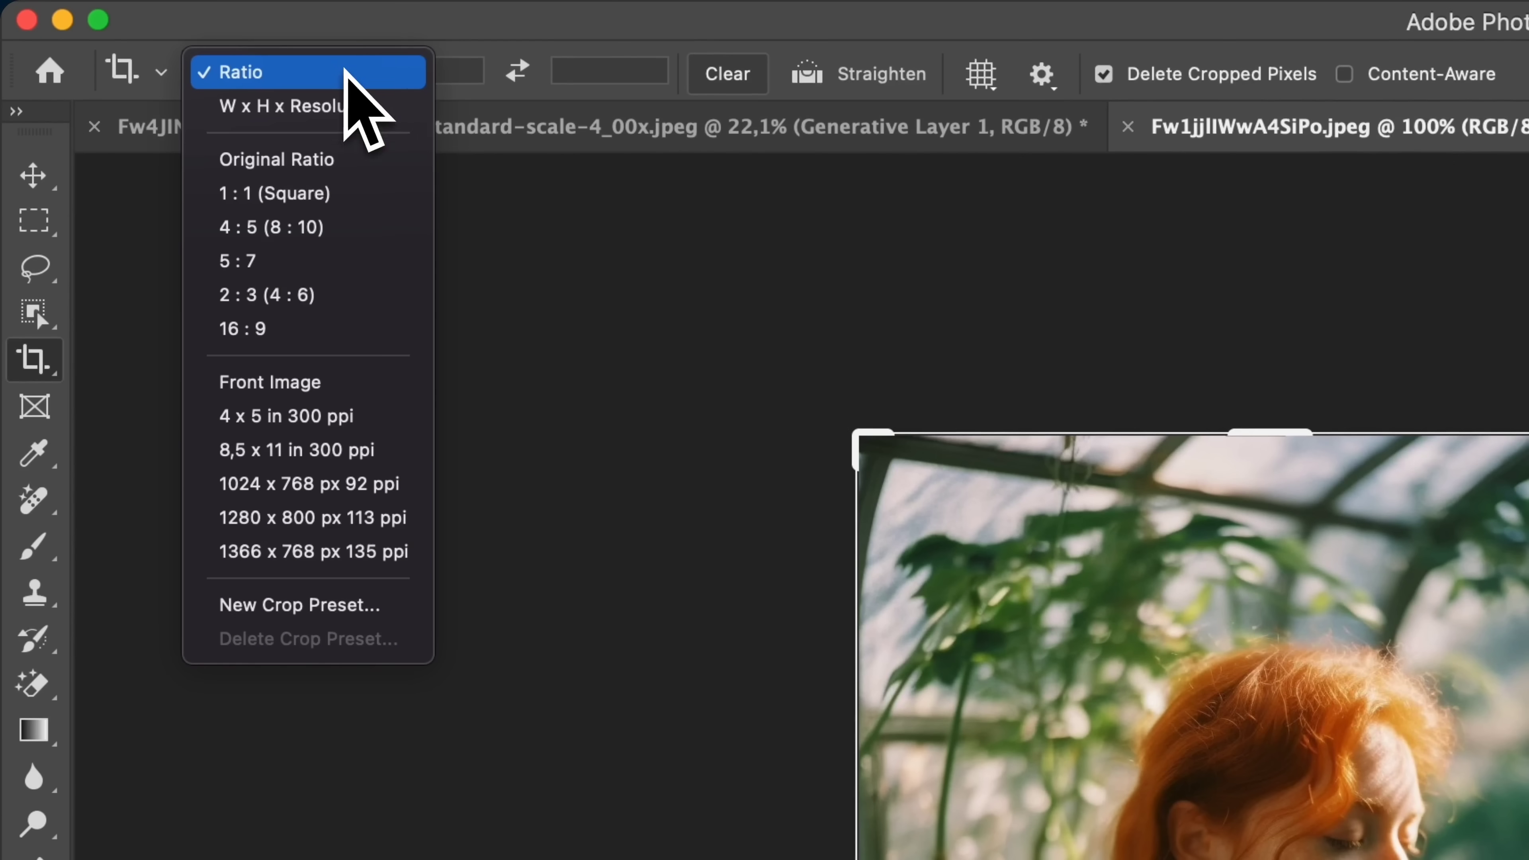
left_click(323, 328)
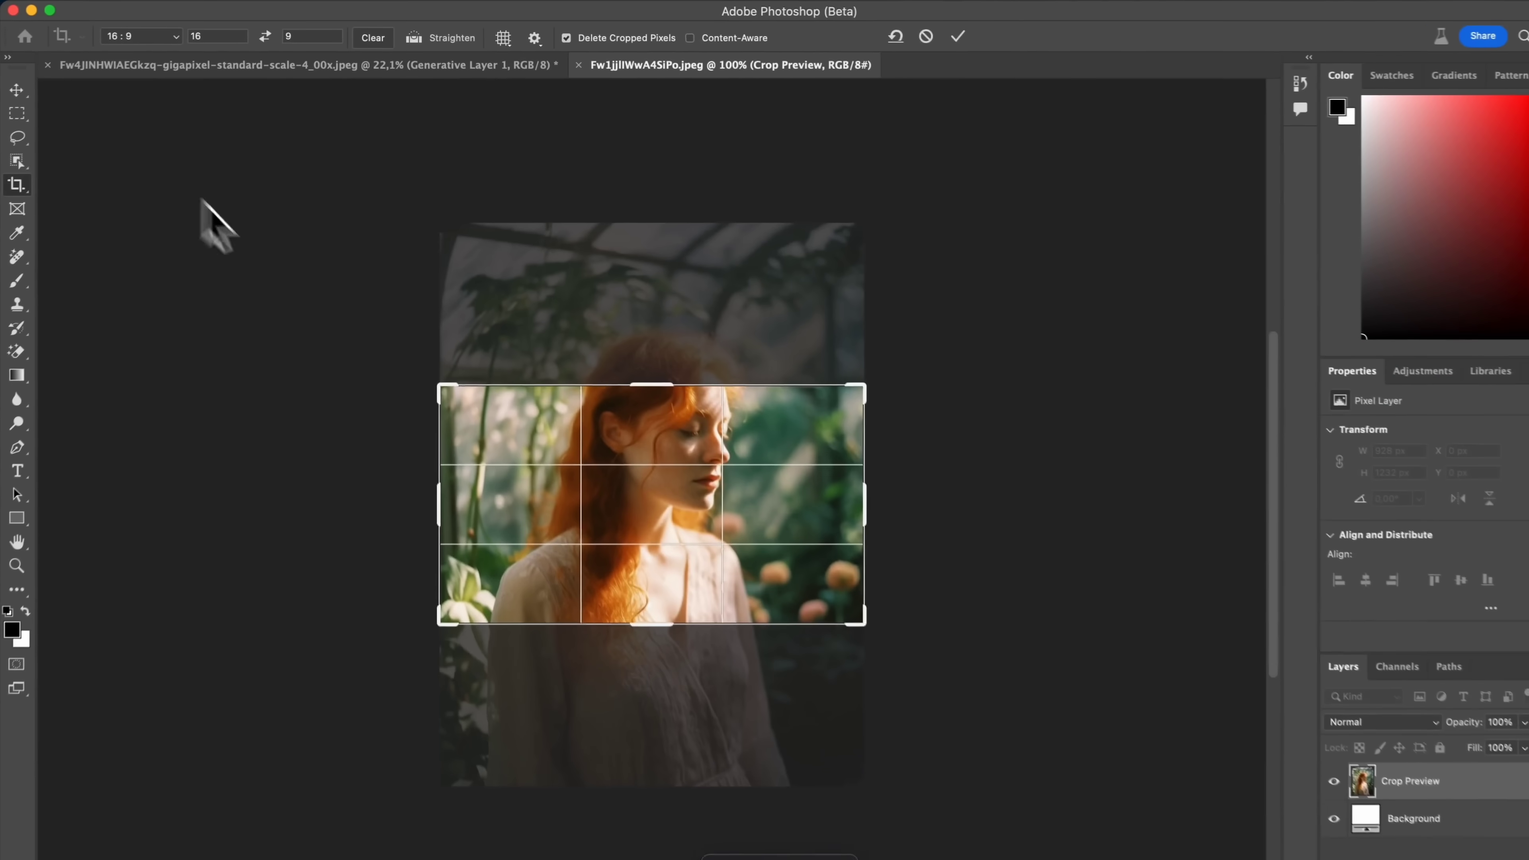
left_click_drag(874, 859, 662, 859)
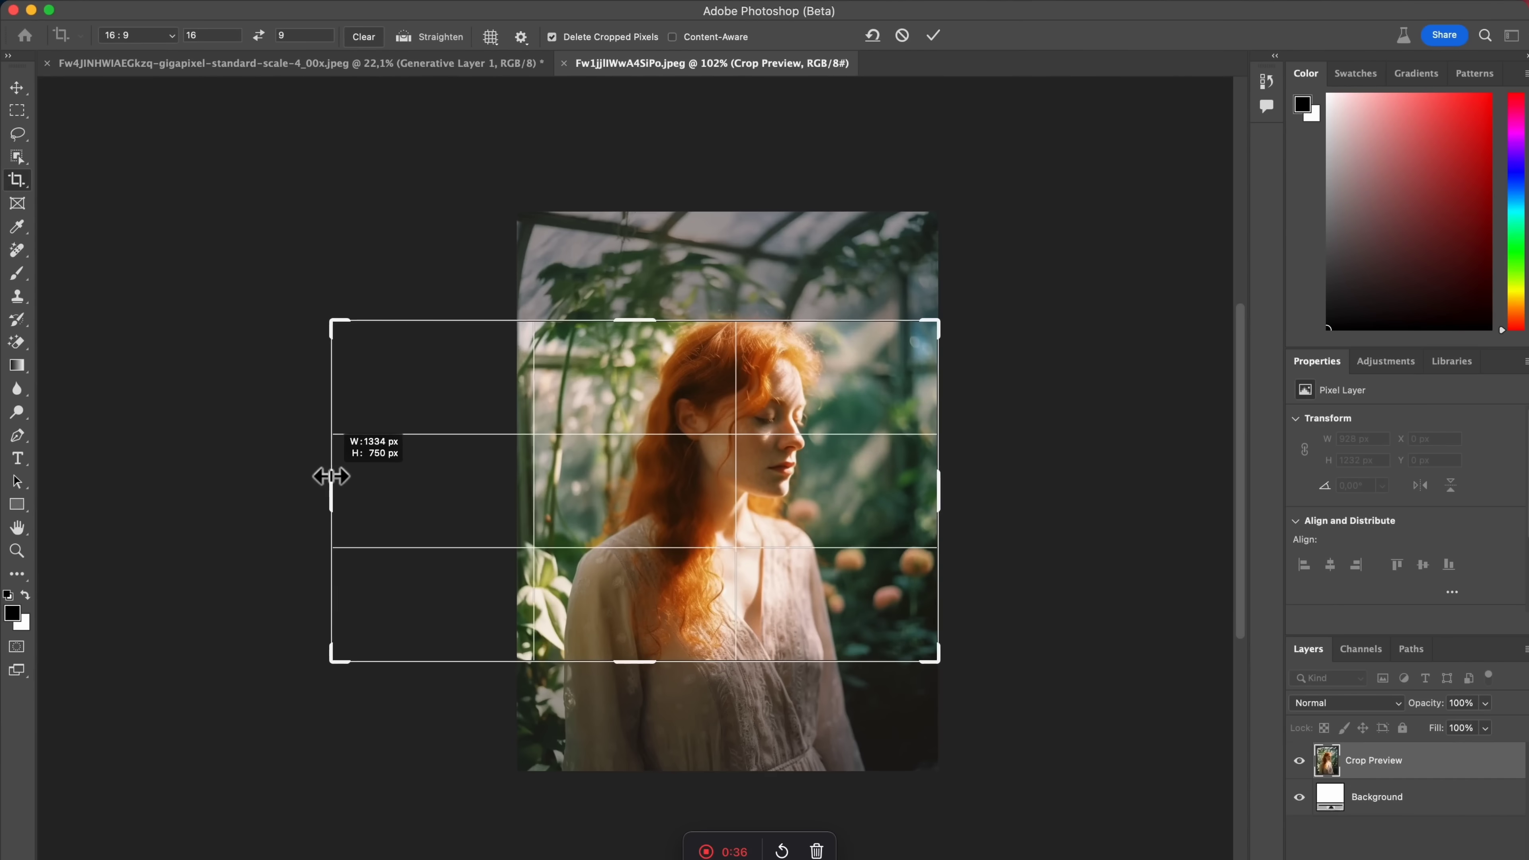
left_click_drag(331, 477, 329, 476)
left_click_drag(956, 522, 1055, 506)
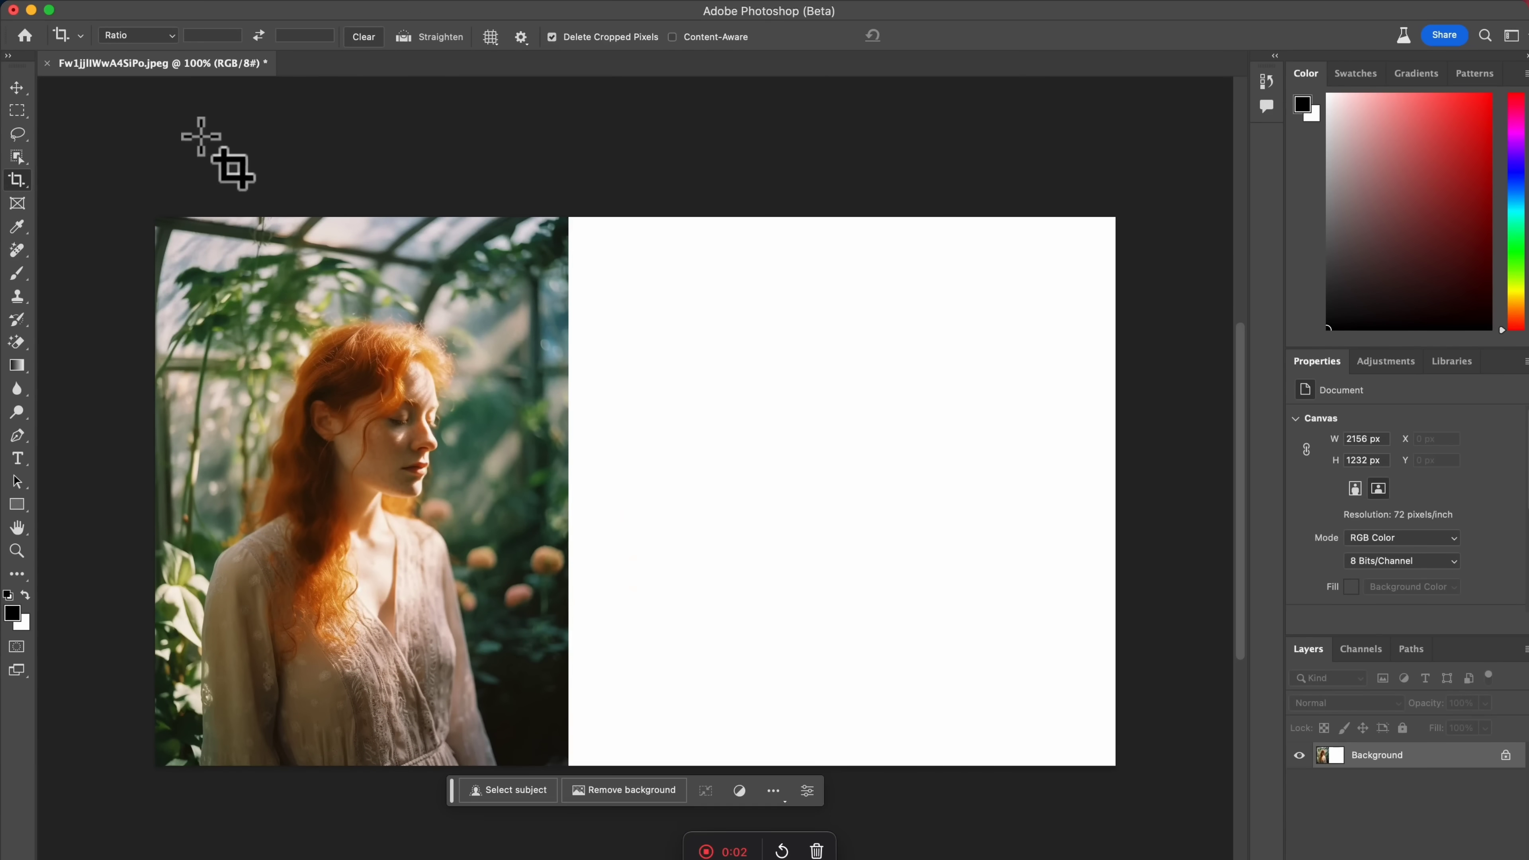
- Place Embedded the parrot PNG into the greenhouse document
left_click(167, 3)
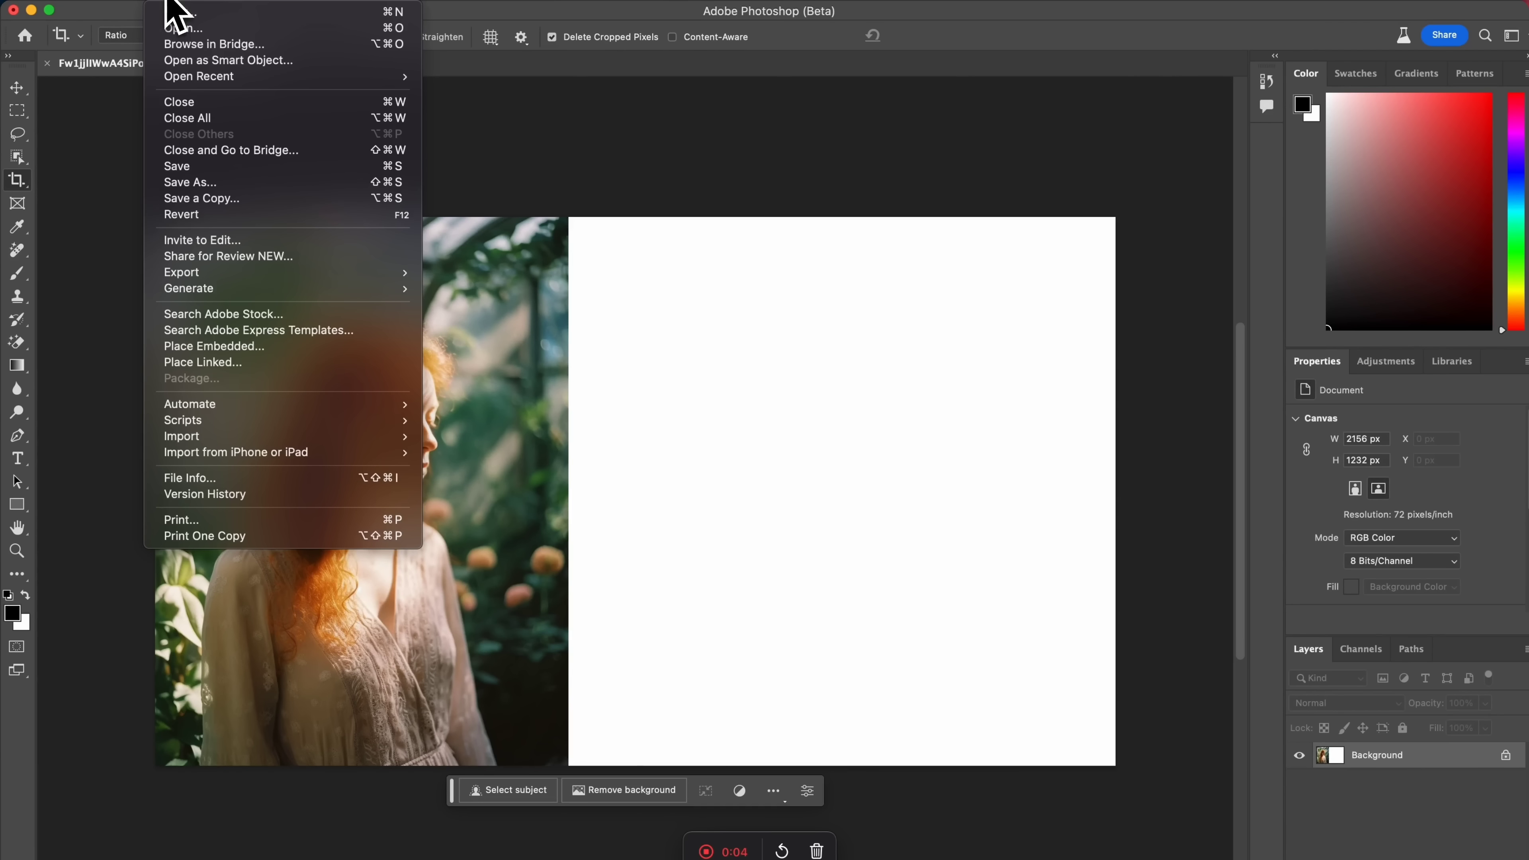
left_click(209, 352)
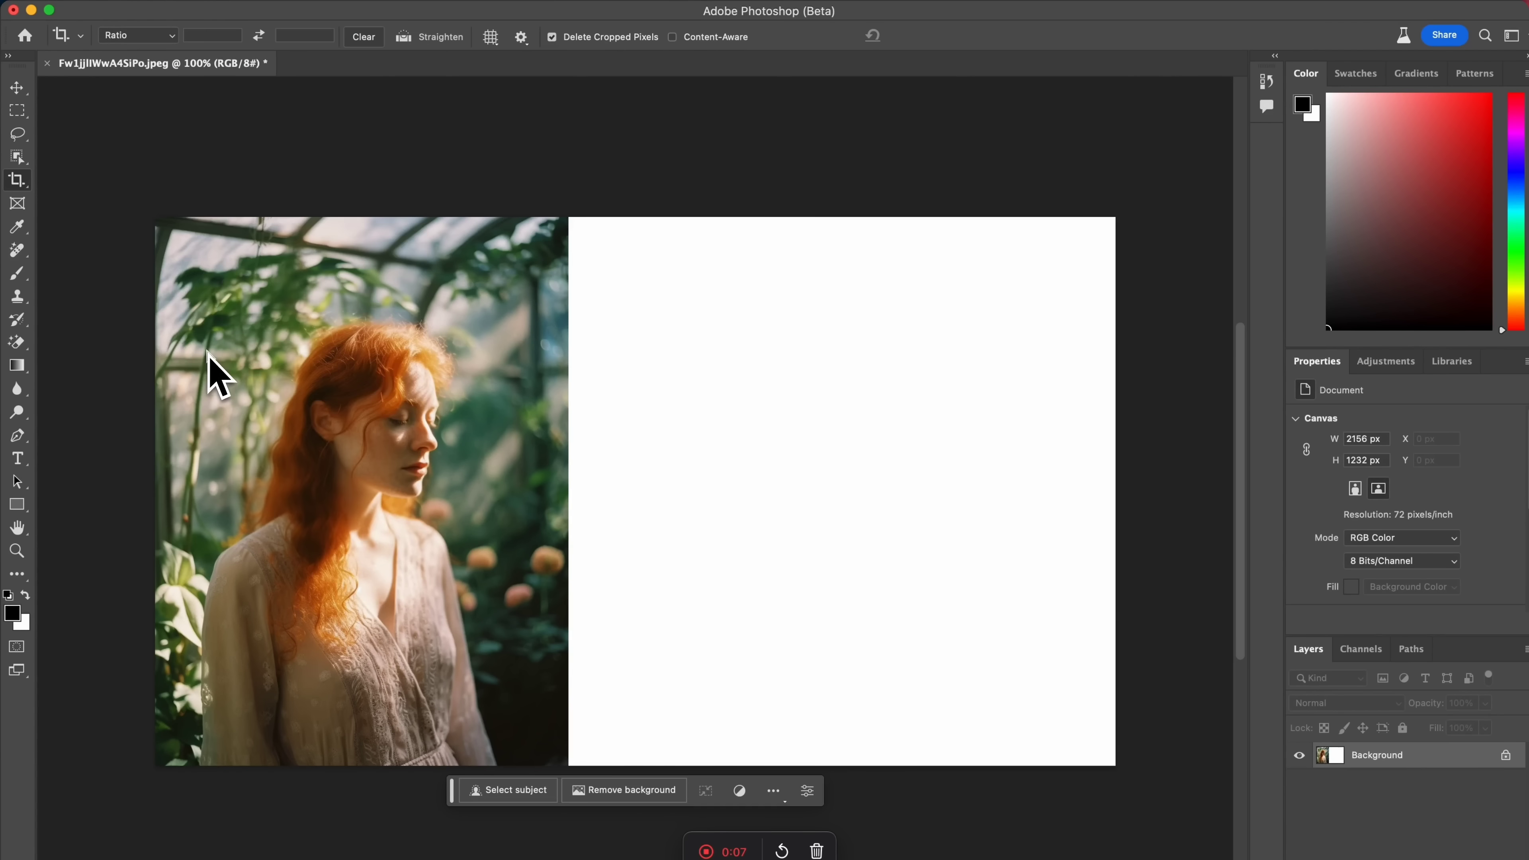
double_click(716, 238)
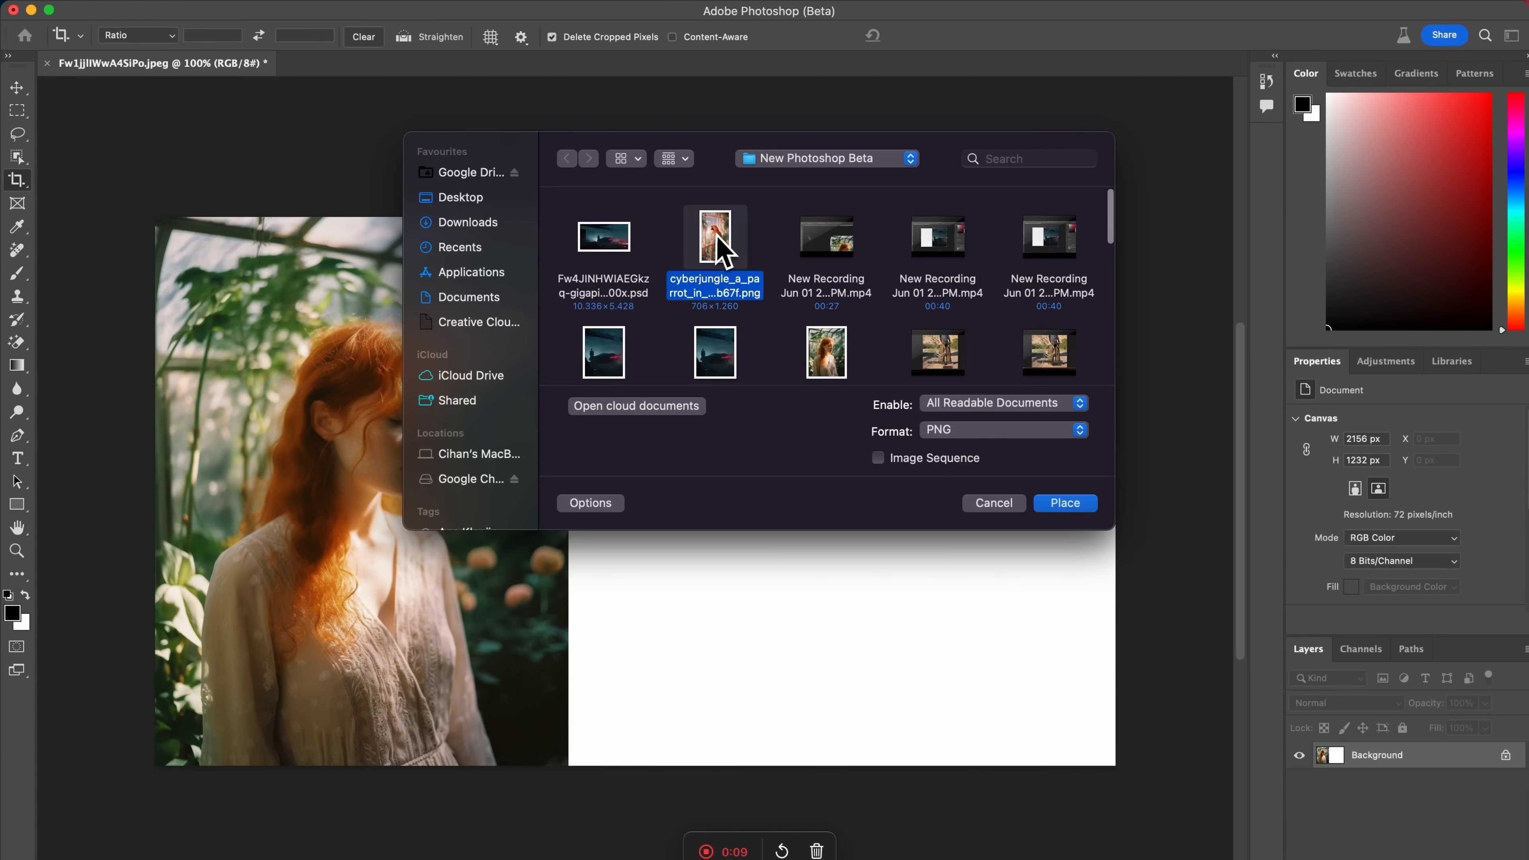
- Move the parrot to the canvas's right edge, commit it, and merge it with the woman layer
left_click_drag(666, 497, 988, 503)
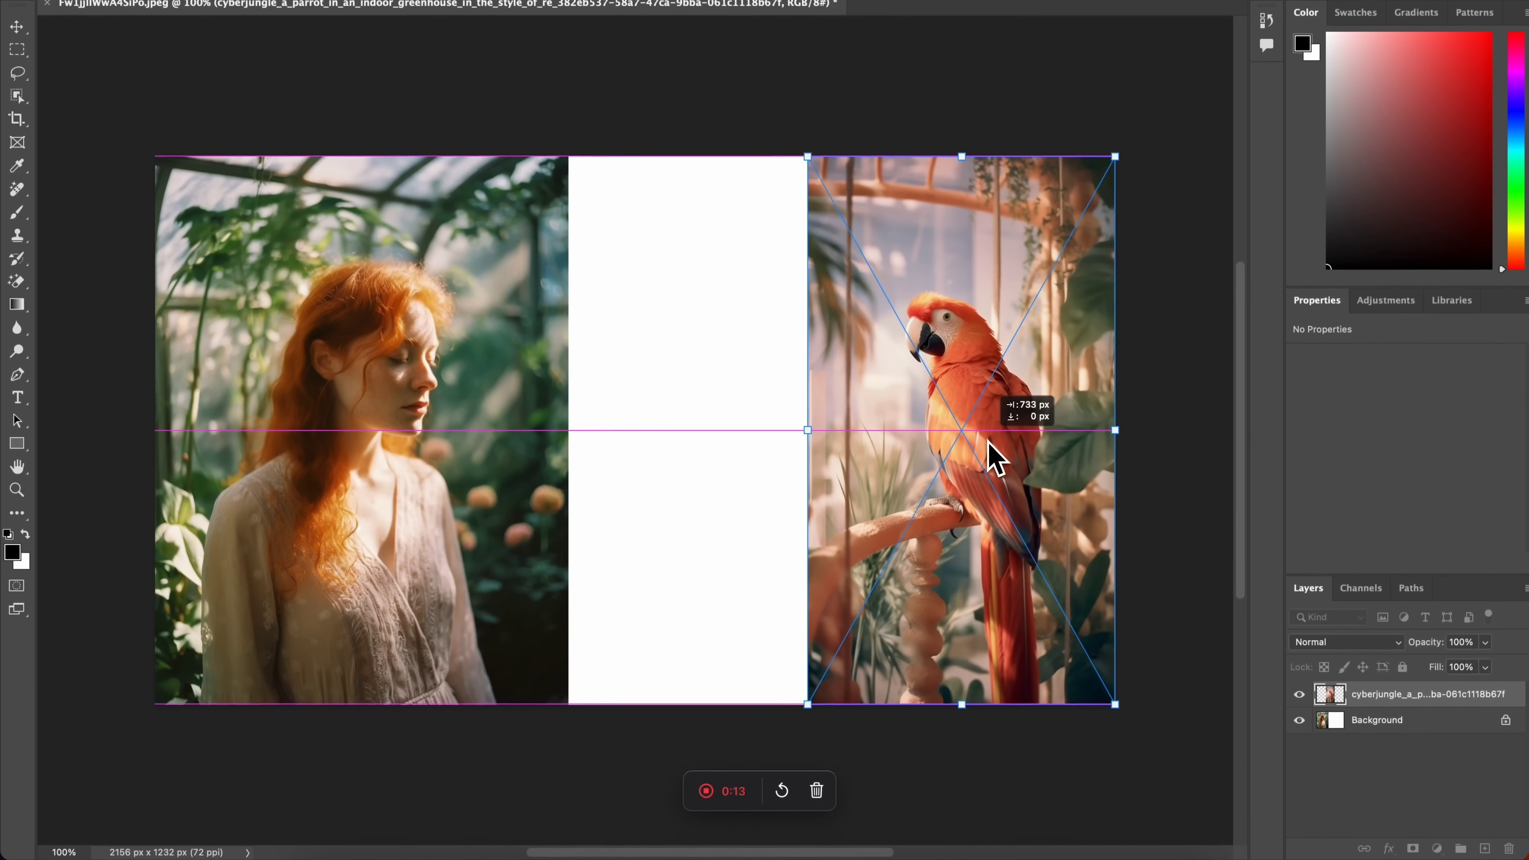
left_click_drag(988, 441, 988, 442)
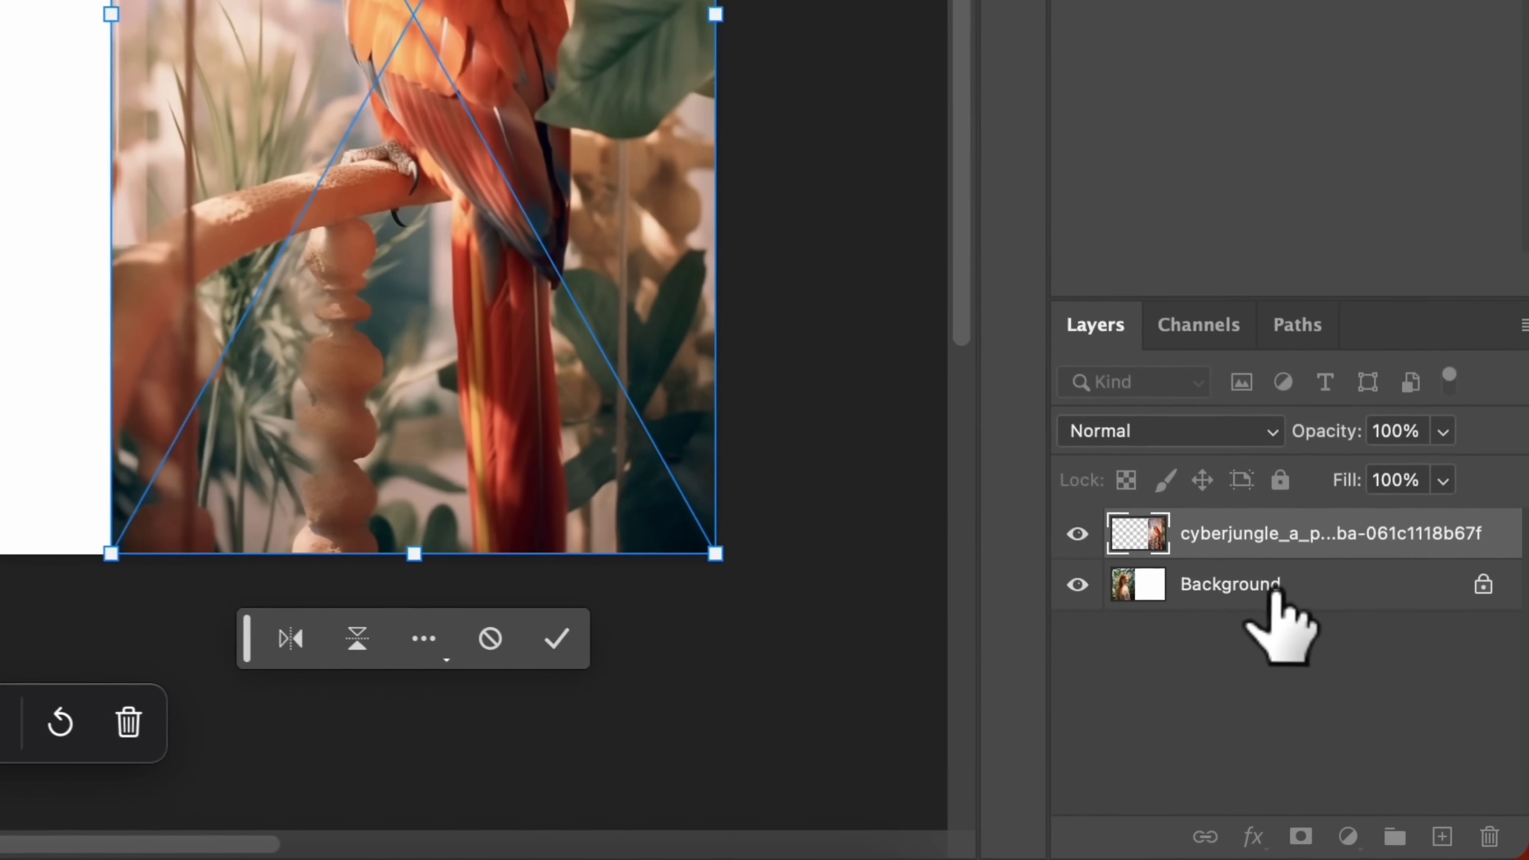
left_click(1400, 720)
right_click(1271, 588)
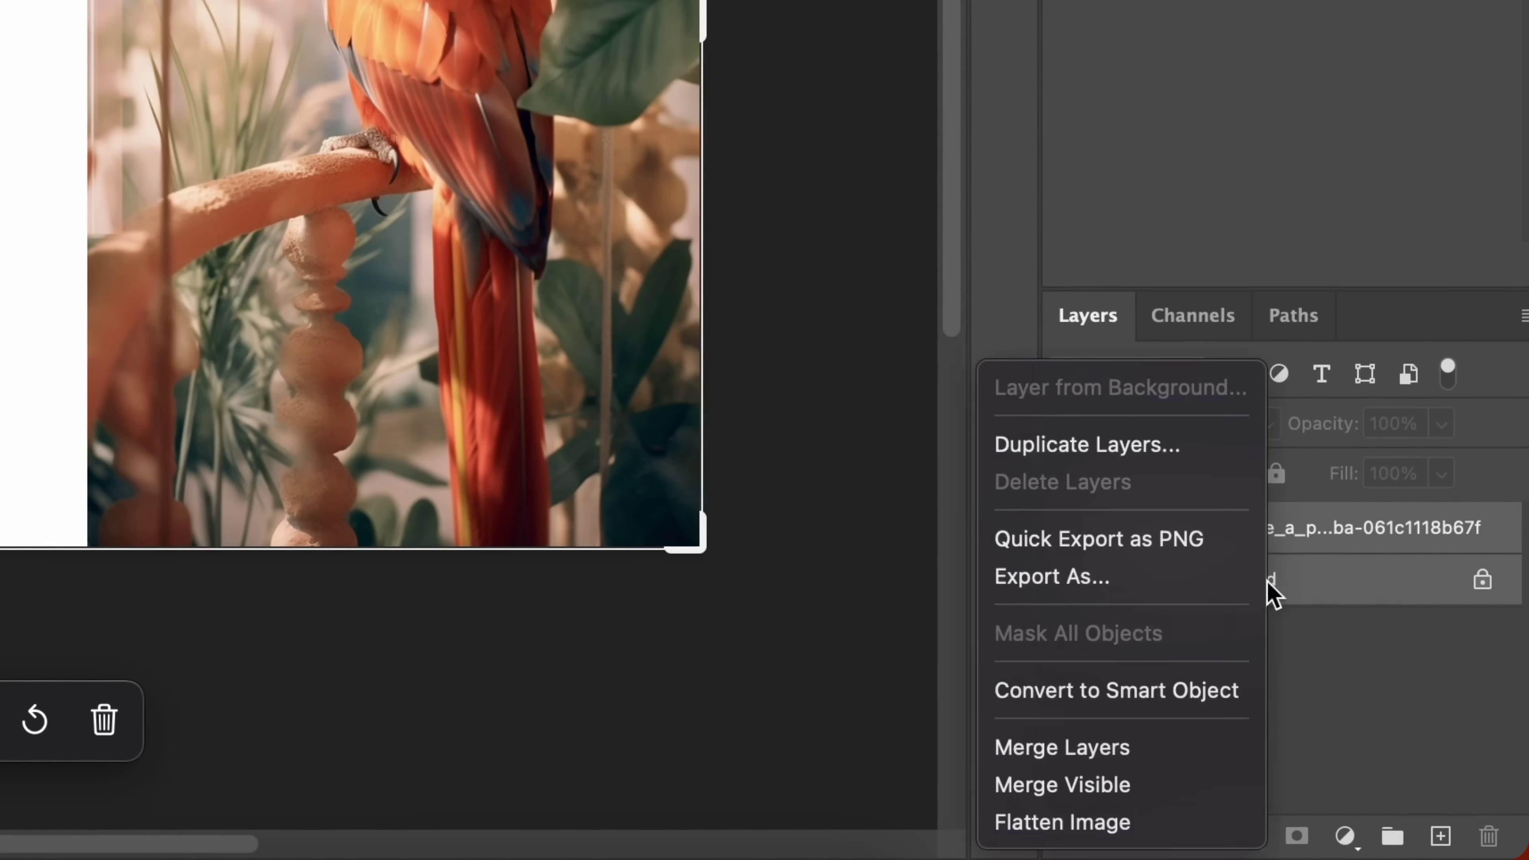
left_click(1119, 749)
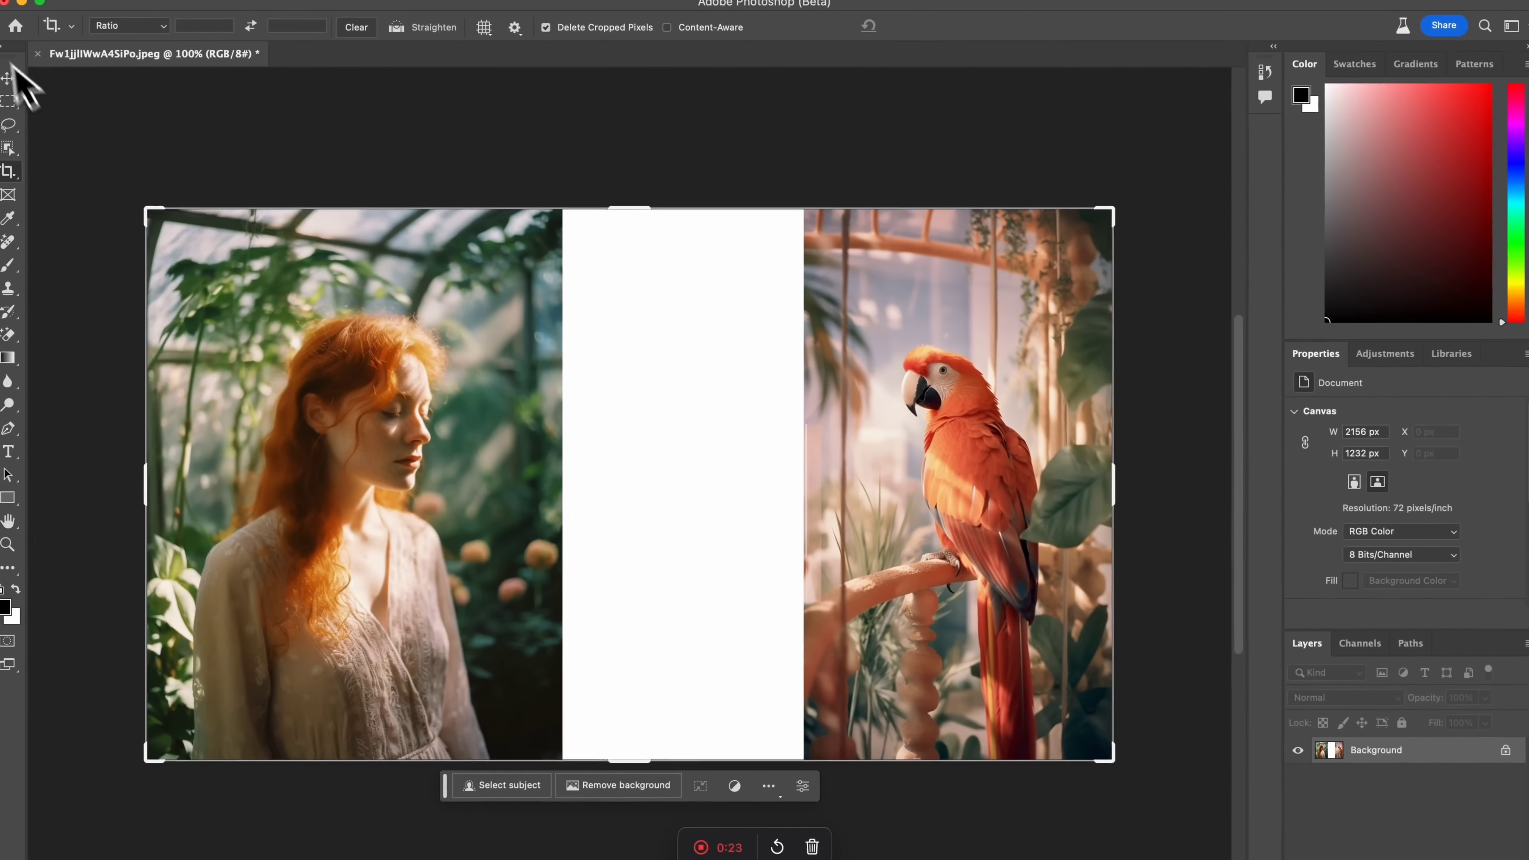
- Marquee the woman and the parrot together, then invert to target the white gap
left_click(18, 112)
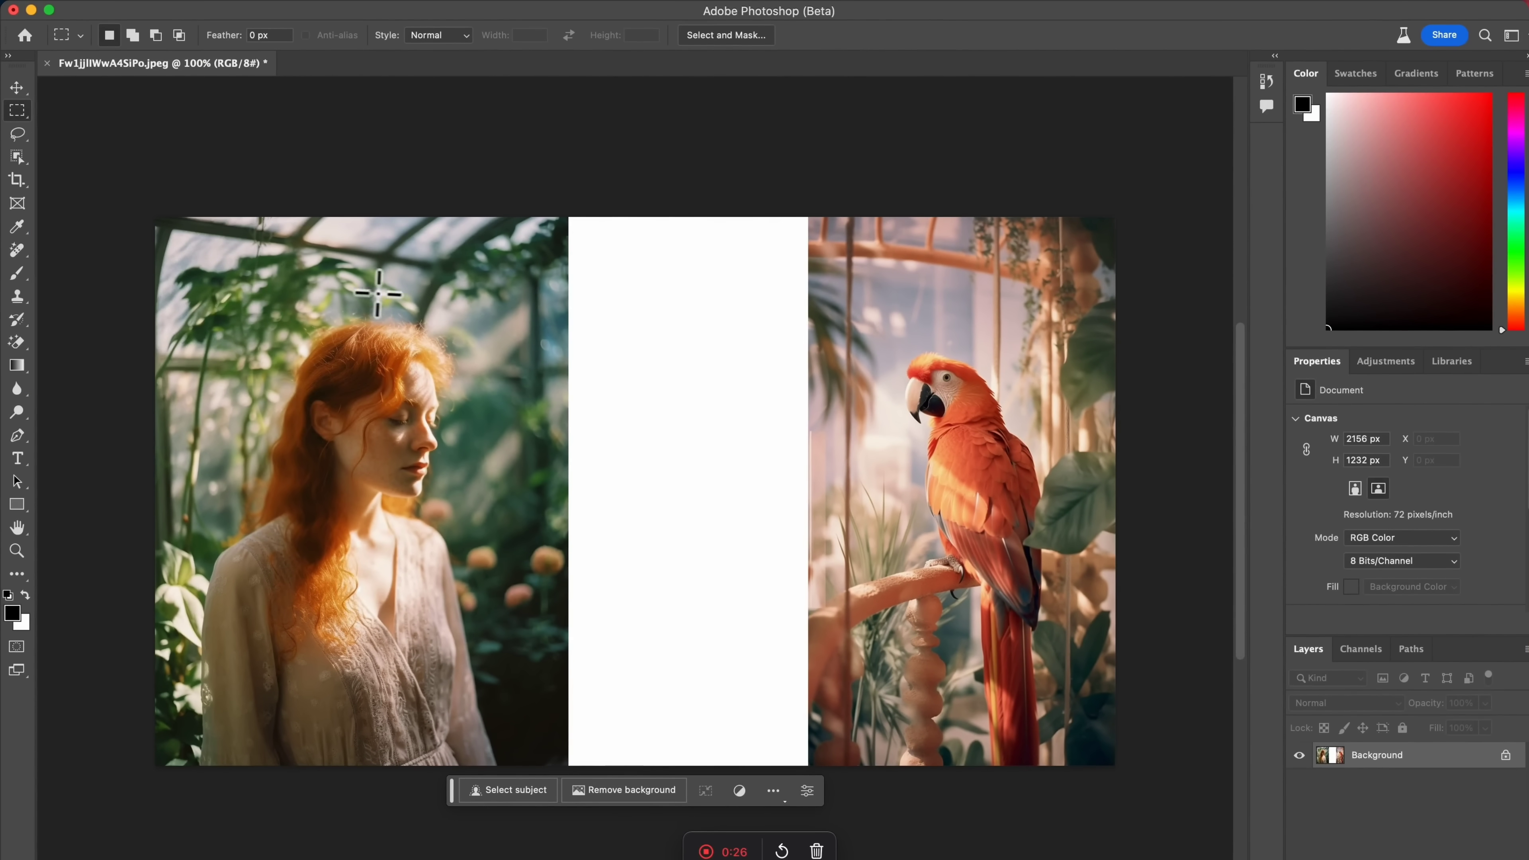
left_click_drag(202, 255, 508, 726)
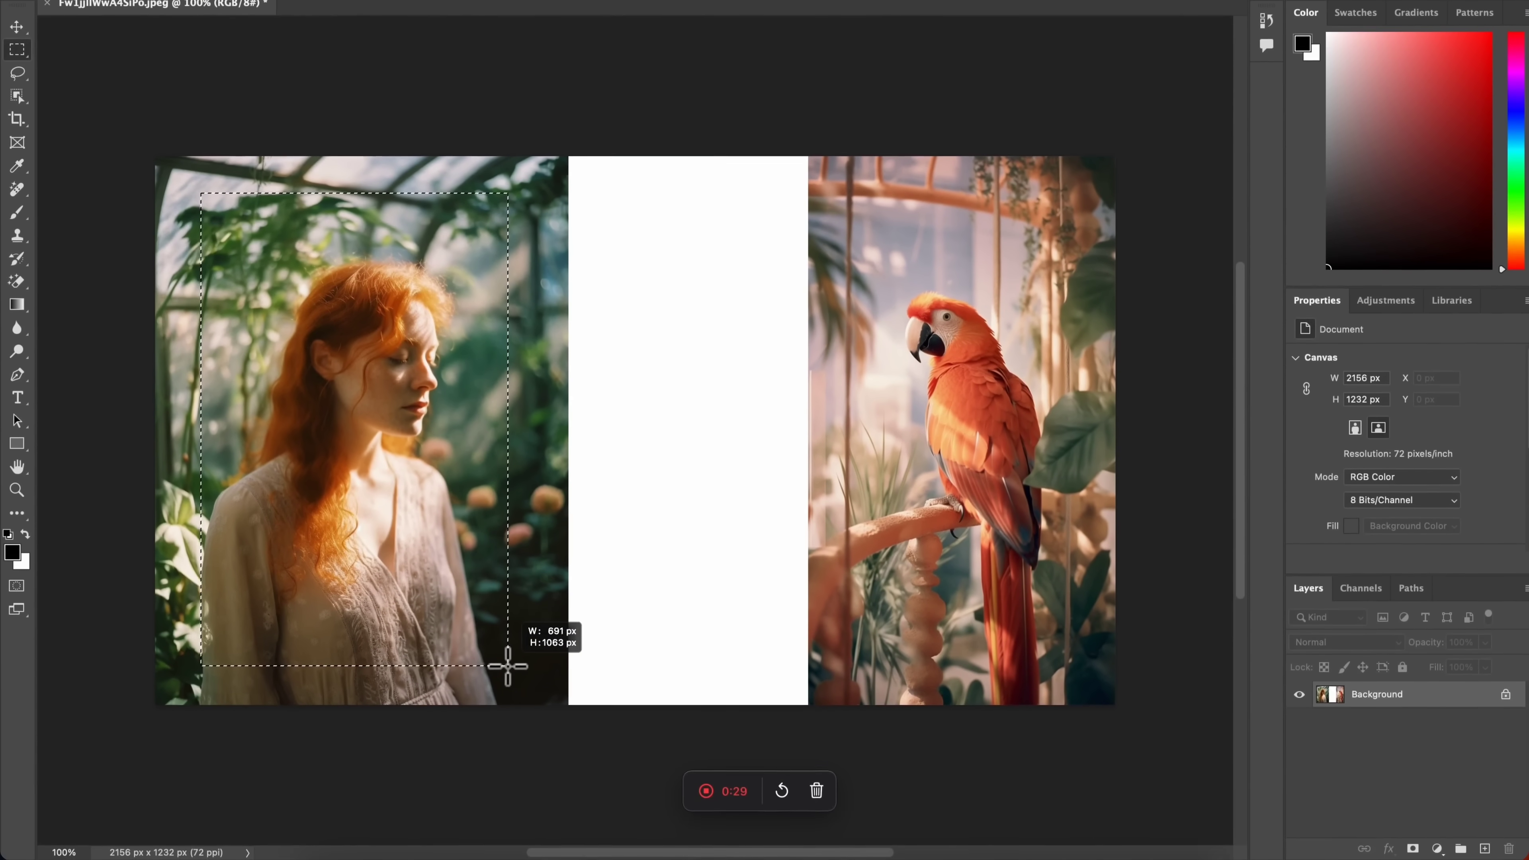
left_click_drag(507, 665, 512, 666)
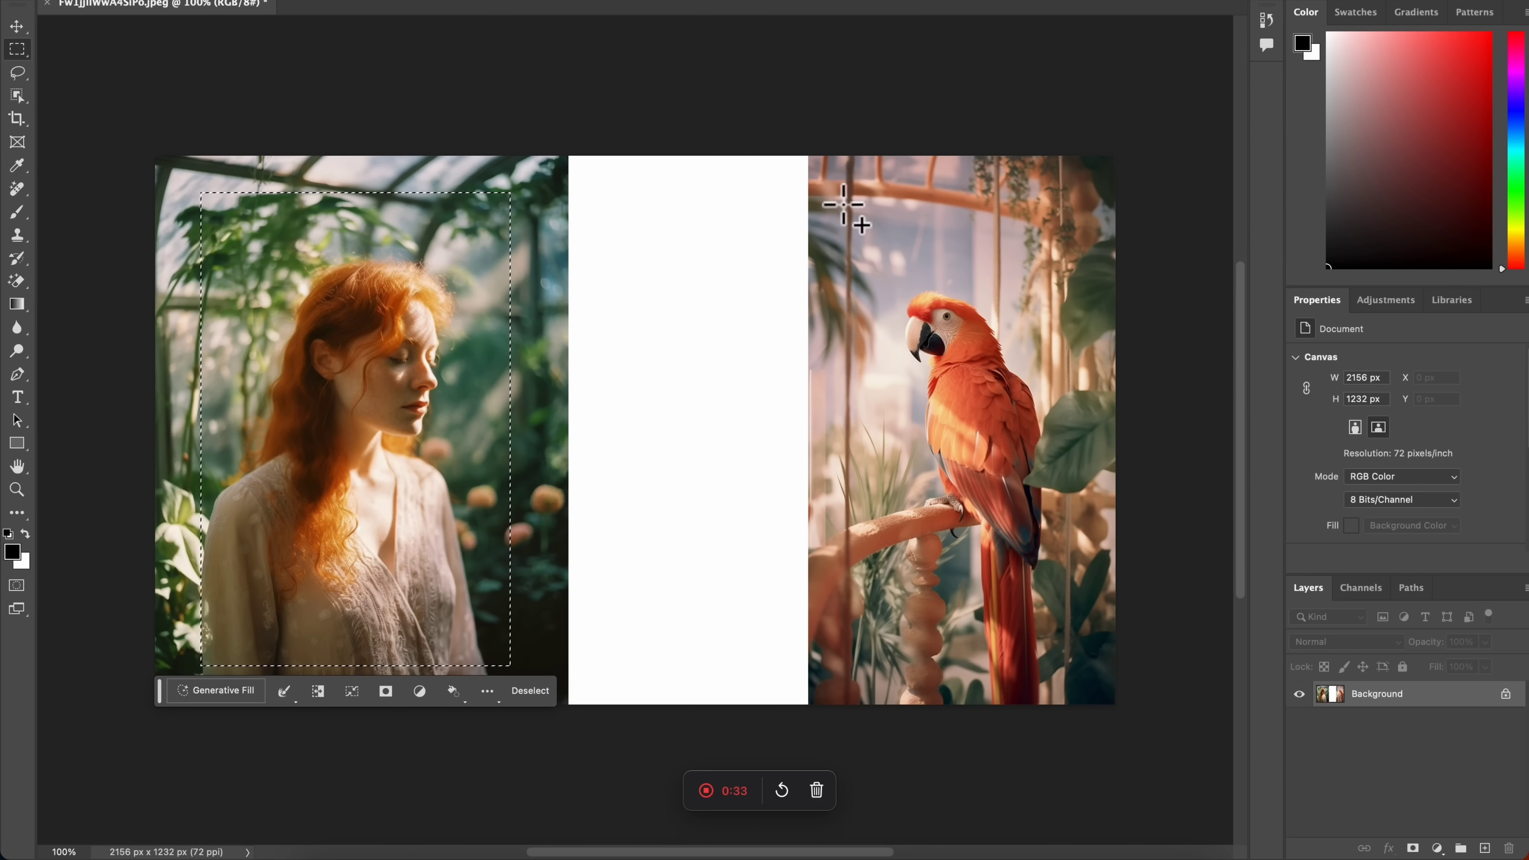
left_click_drag(841, 202, 1082, 667)
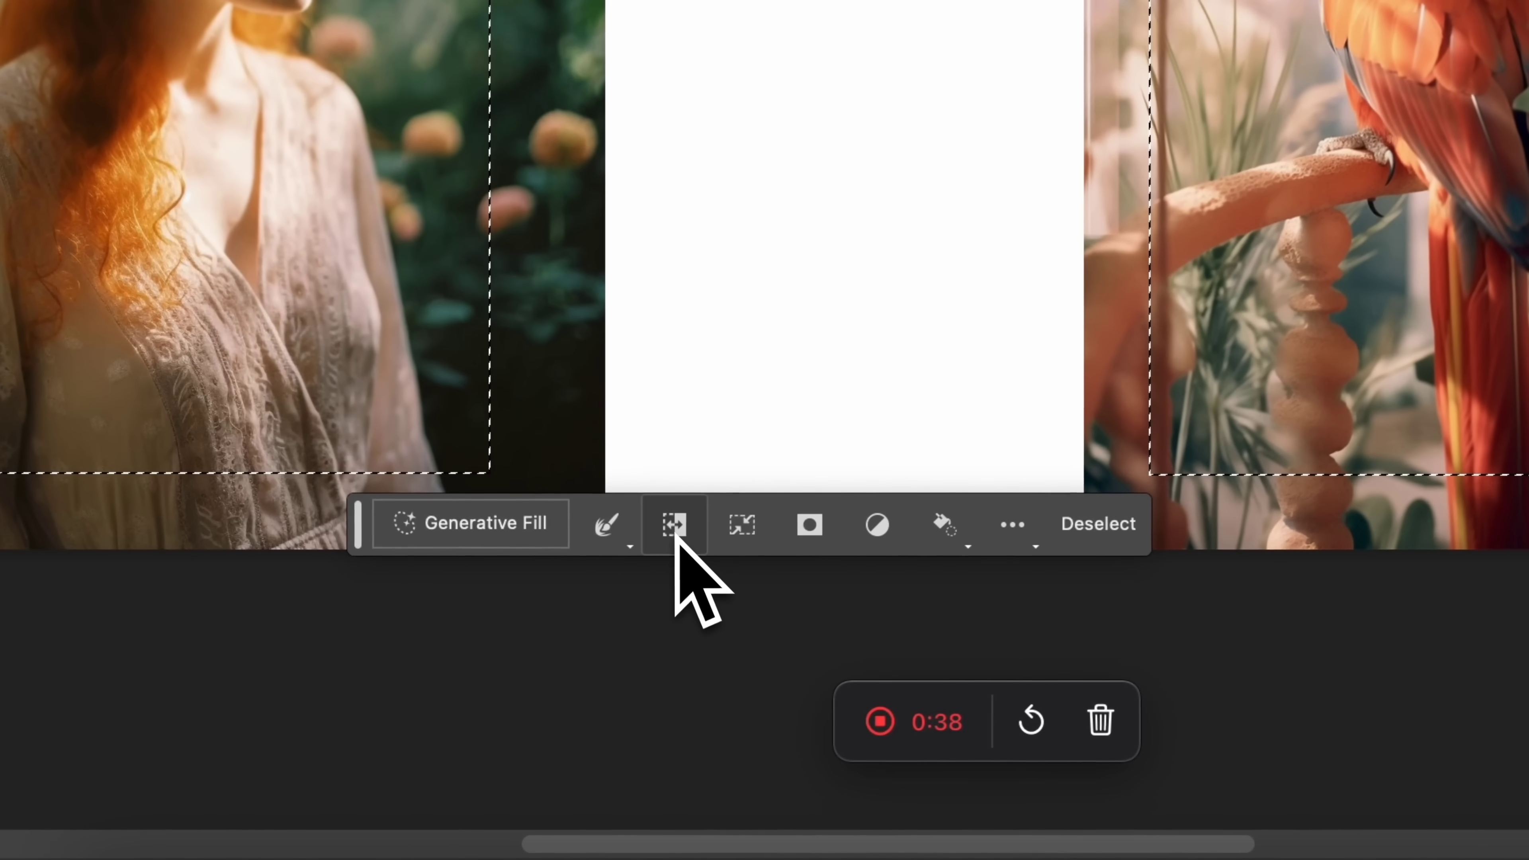
left_click(674, 527)
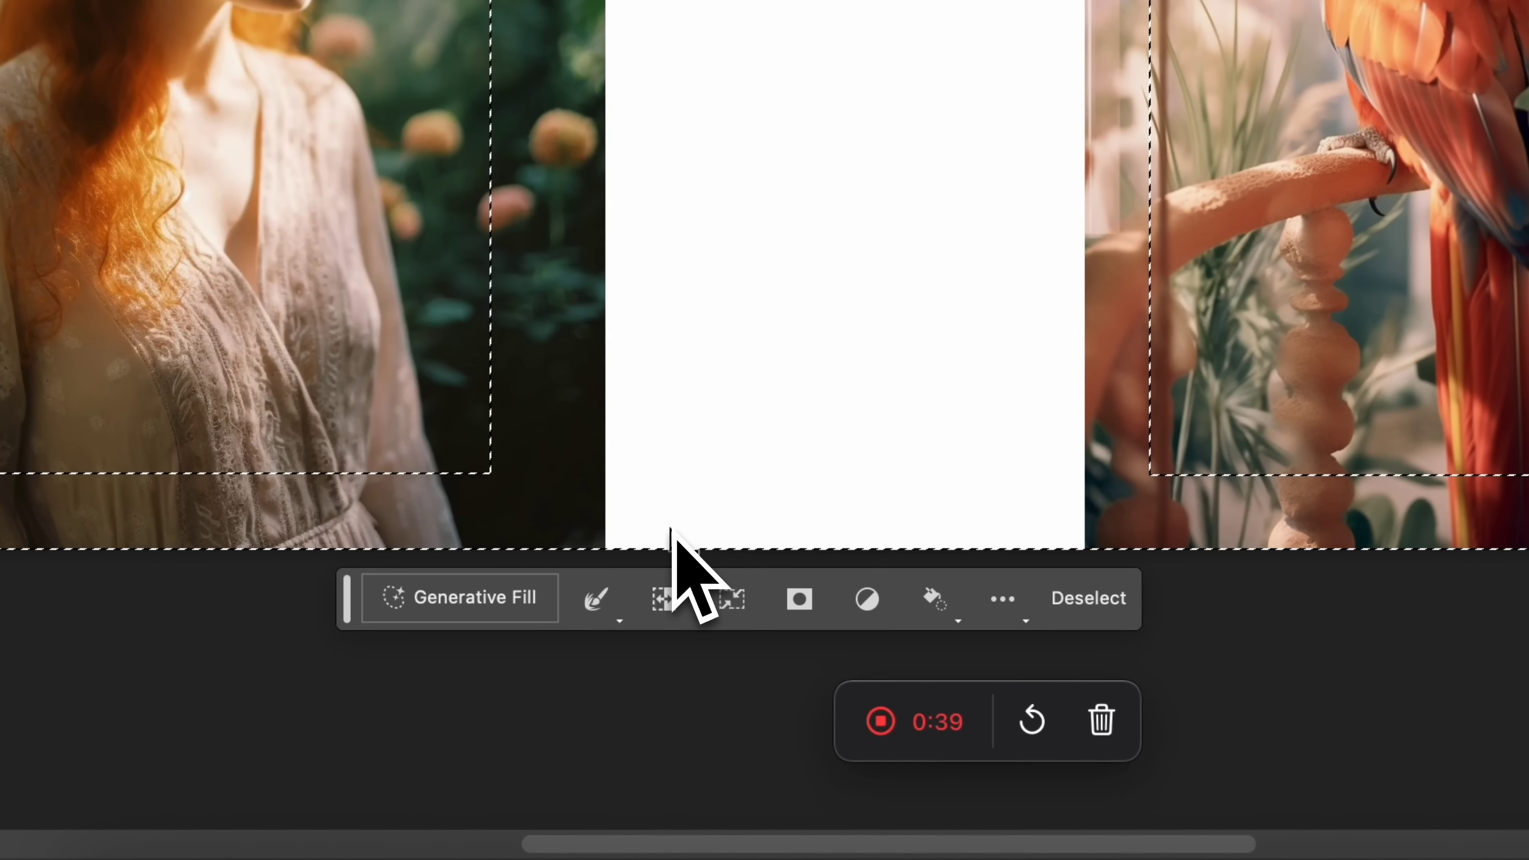
- Generative Fill the gap with greenhouse scenery, browse to variation 3, then marquee the parrot's own photo
left_click(504, 600)
left_click(960, 609)
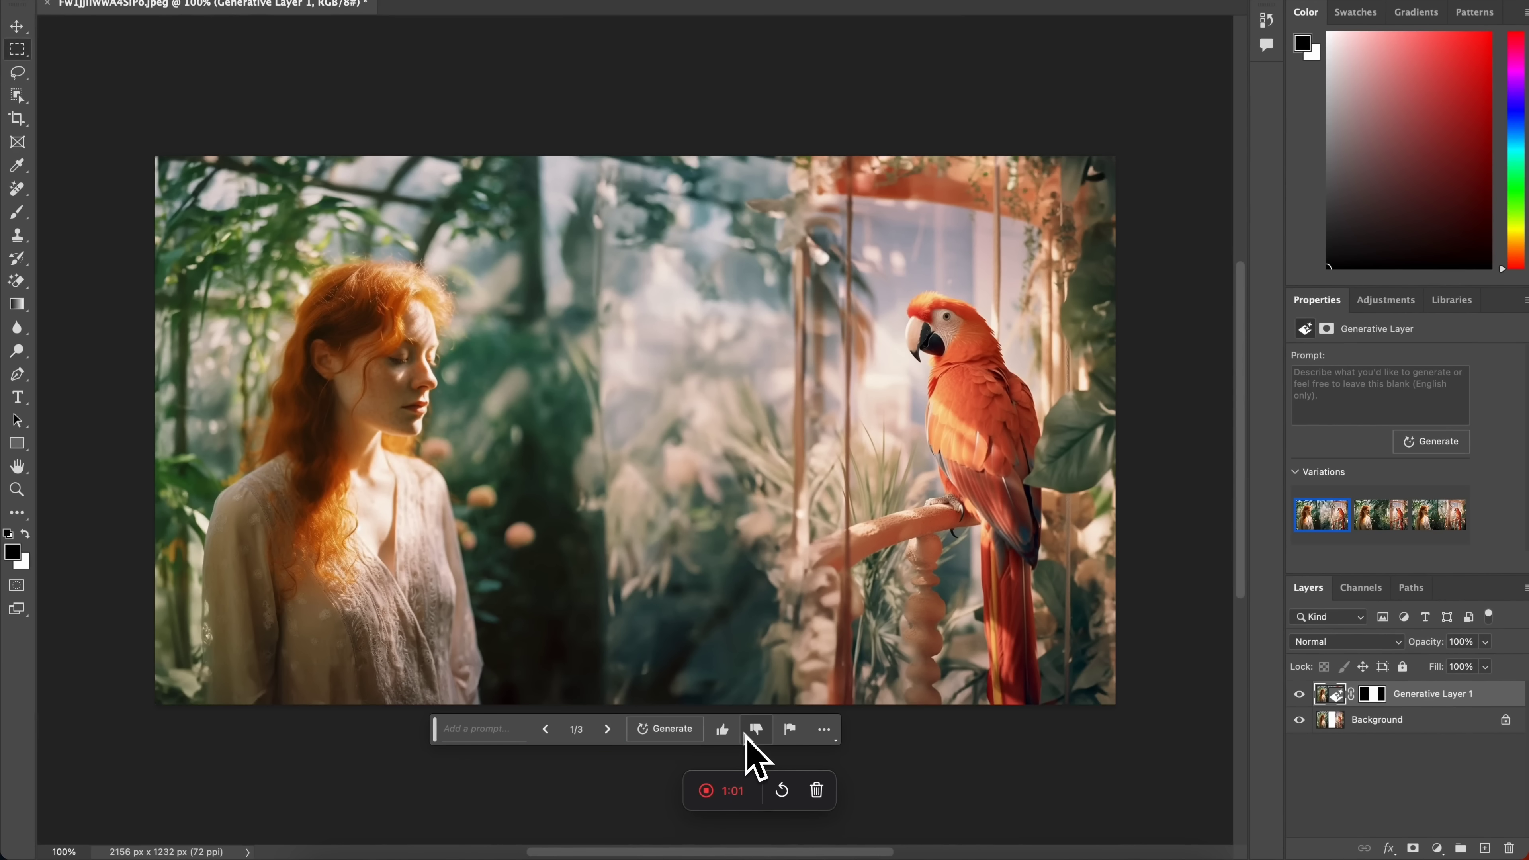
left_click(608, 730)
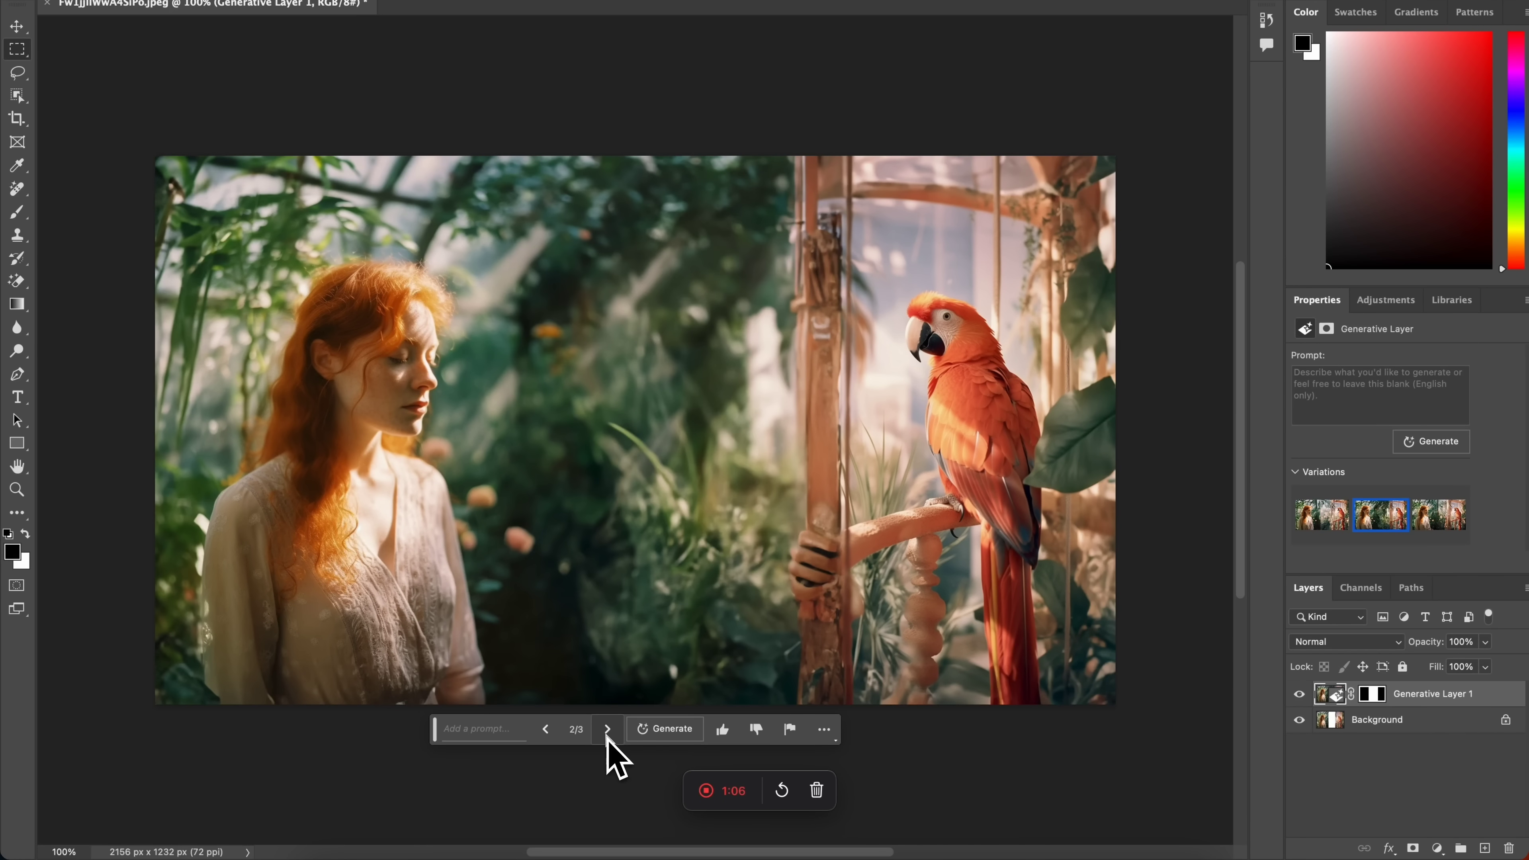
left_click(607, 730)
left_click_drag(560, 295, 736, 744)
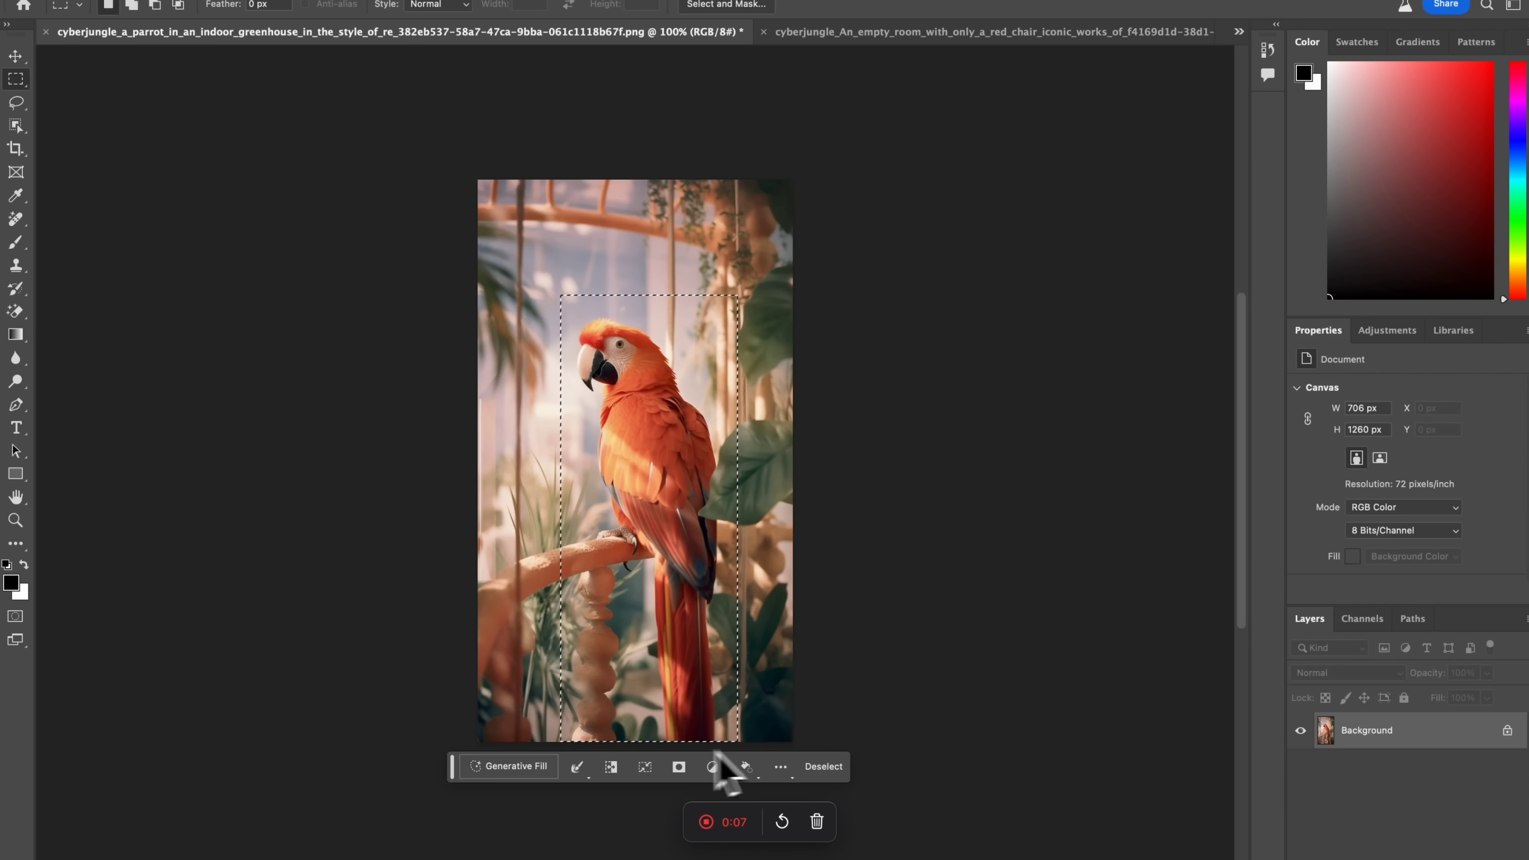
- Generative Fill the parrot selection with a blank prompt and view variation 2
left_click(525, 769)
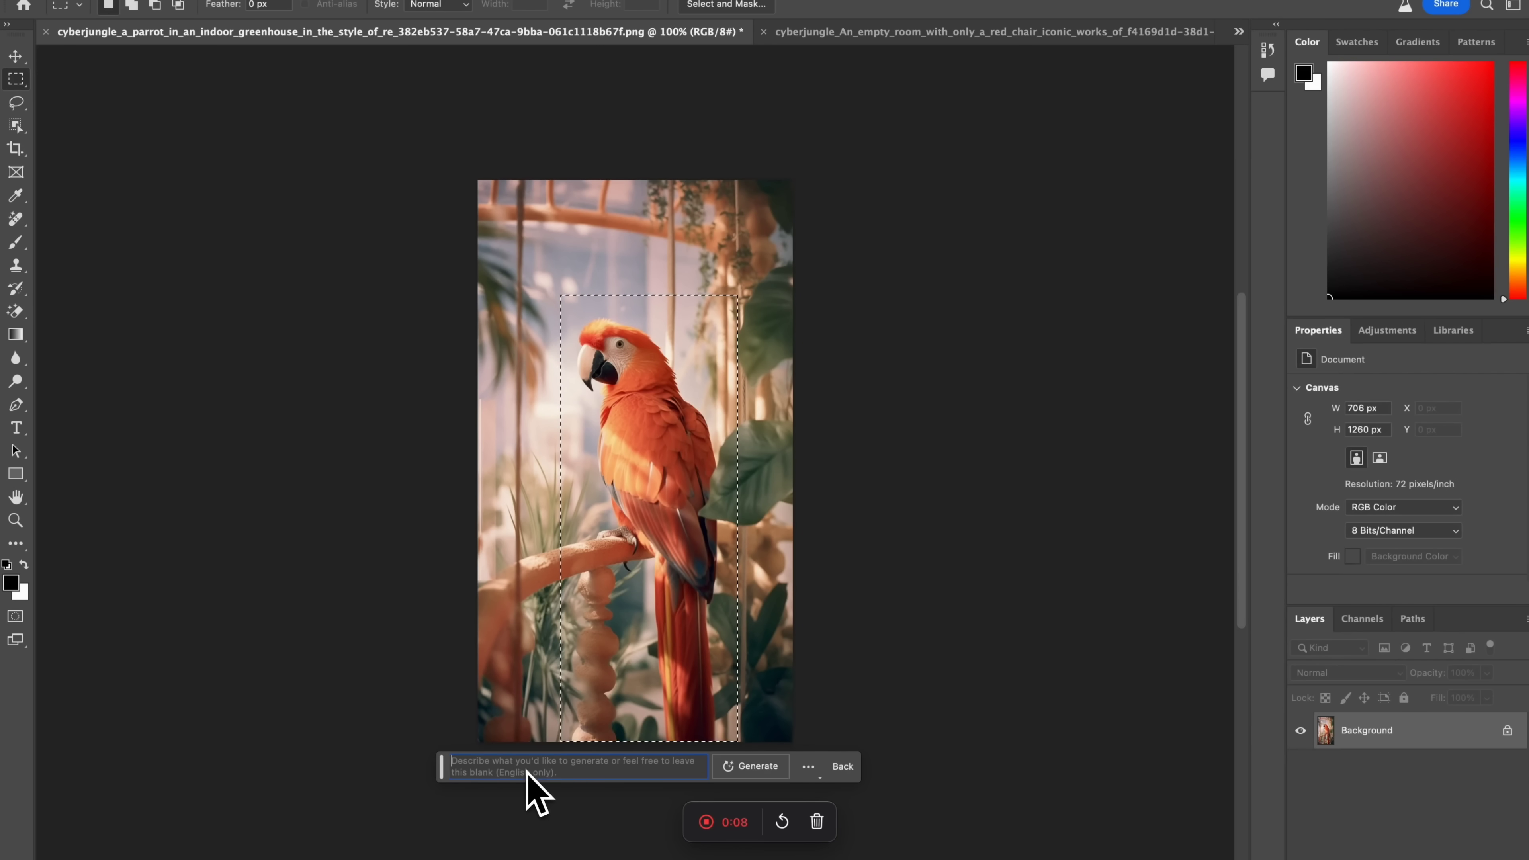
left_click(729, 767)
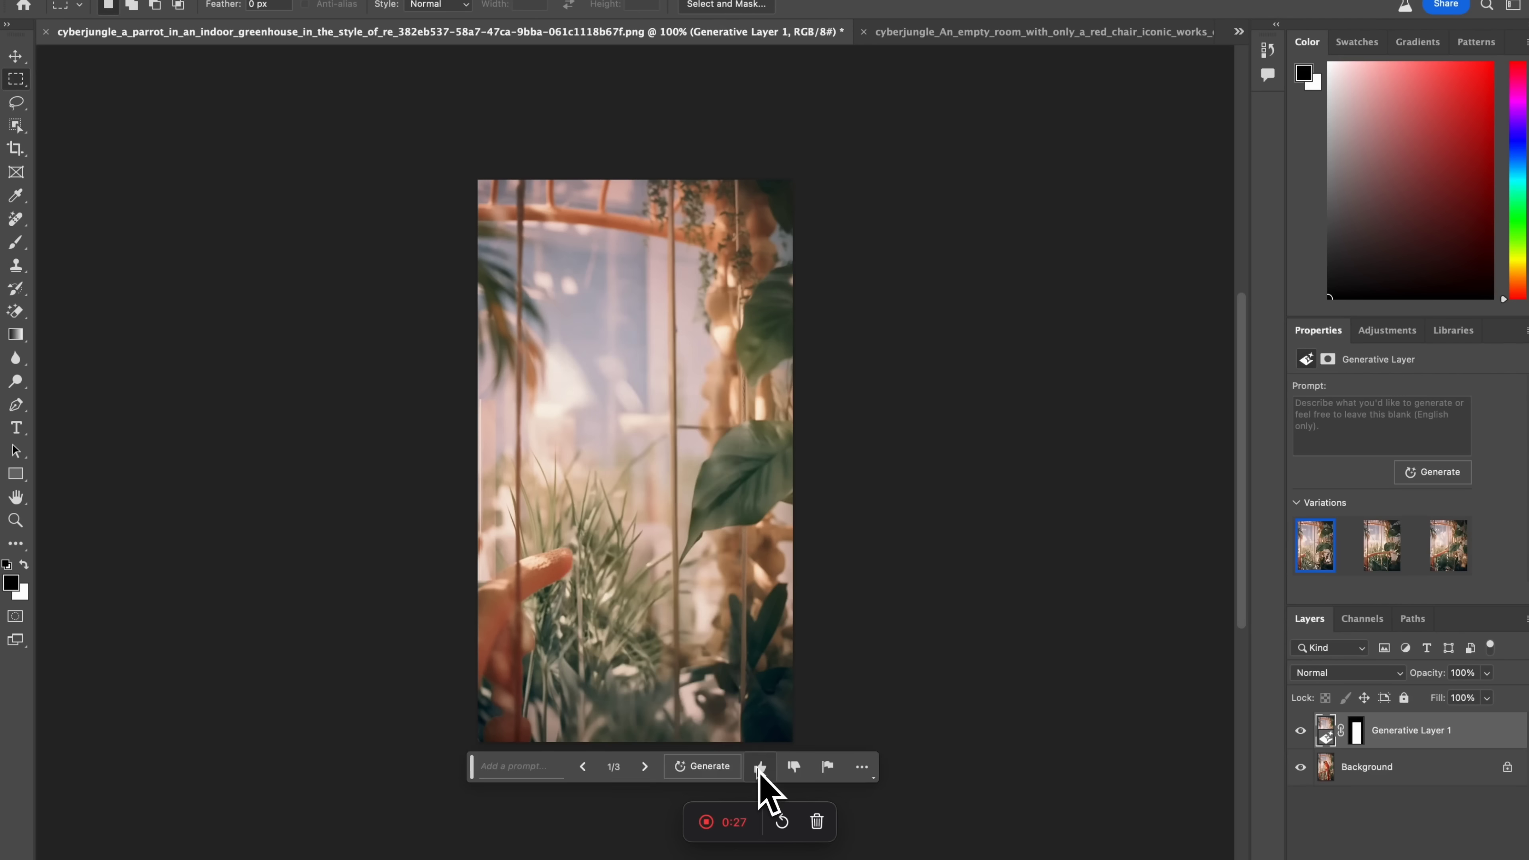
left_click(645, 768)
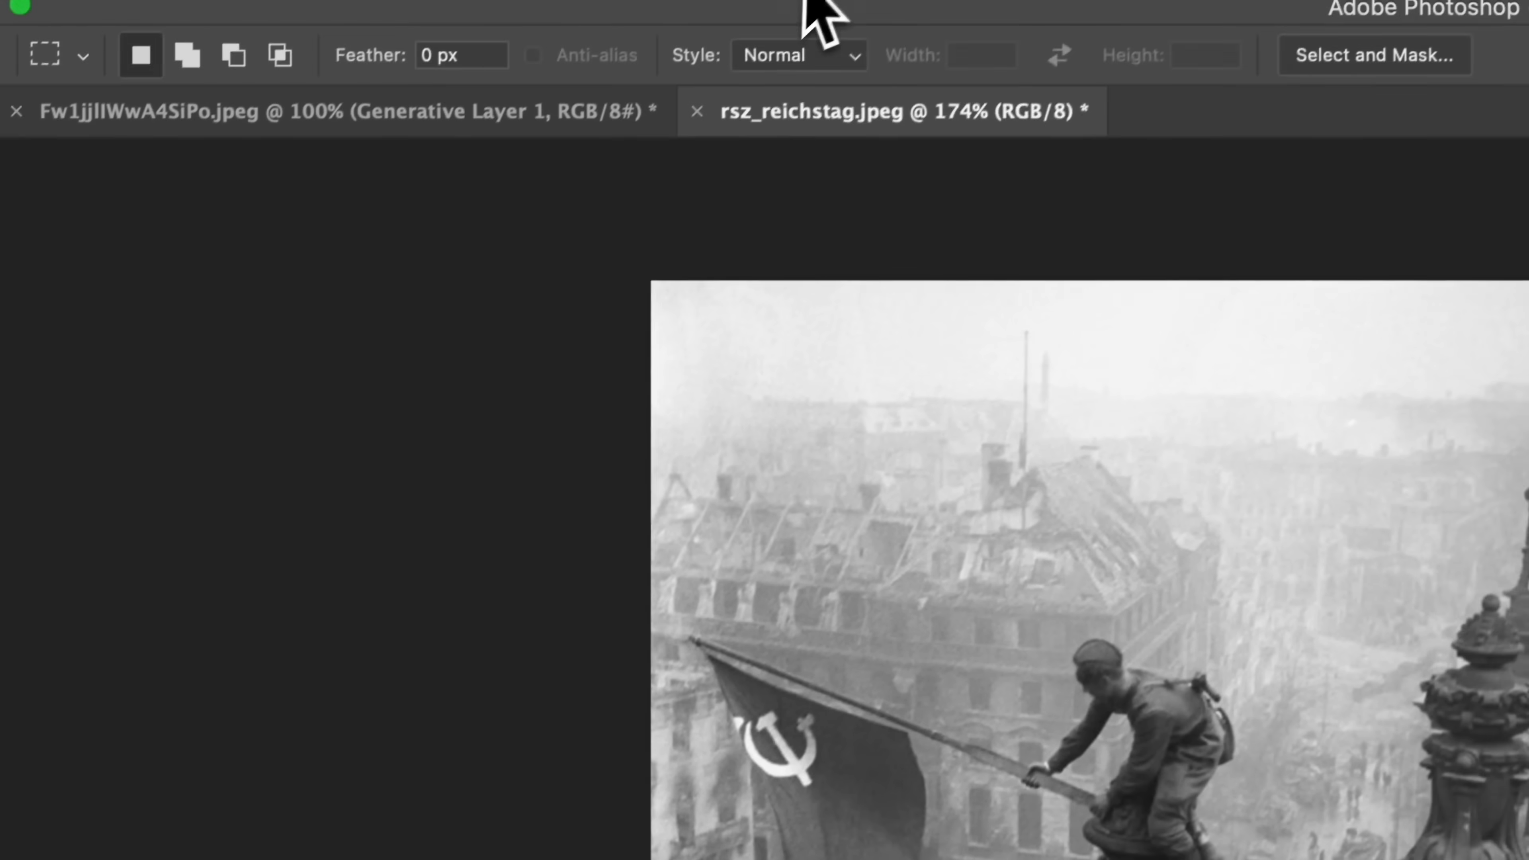
- Turn on the Colorize neural filter for the black-and-white war photo
left_click(437, 0)
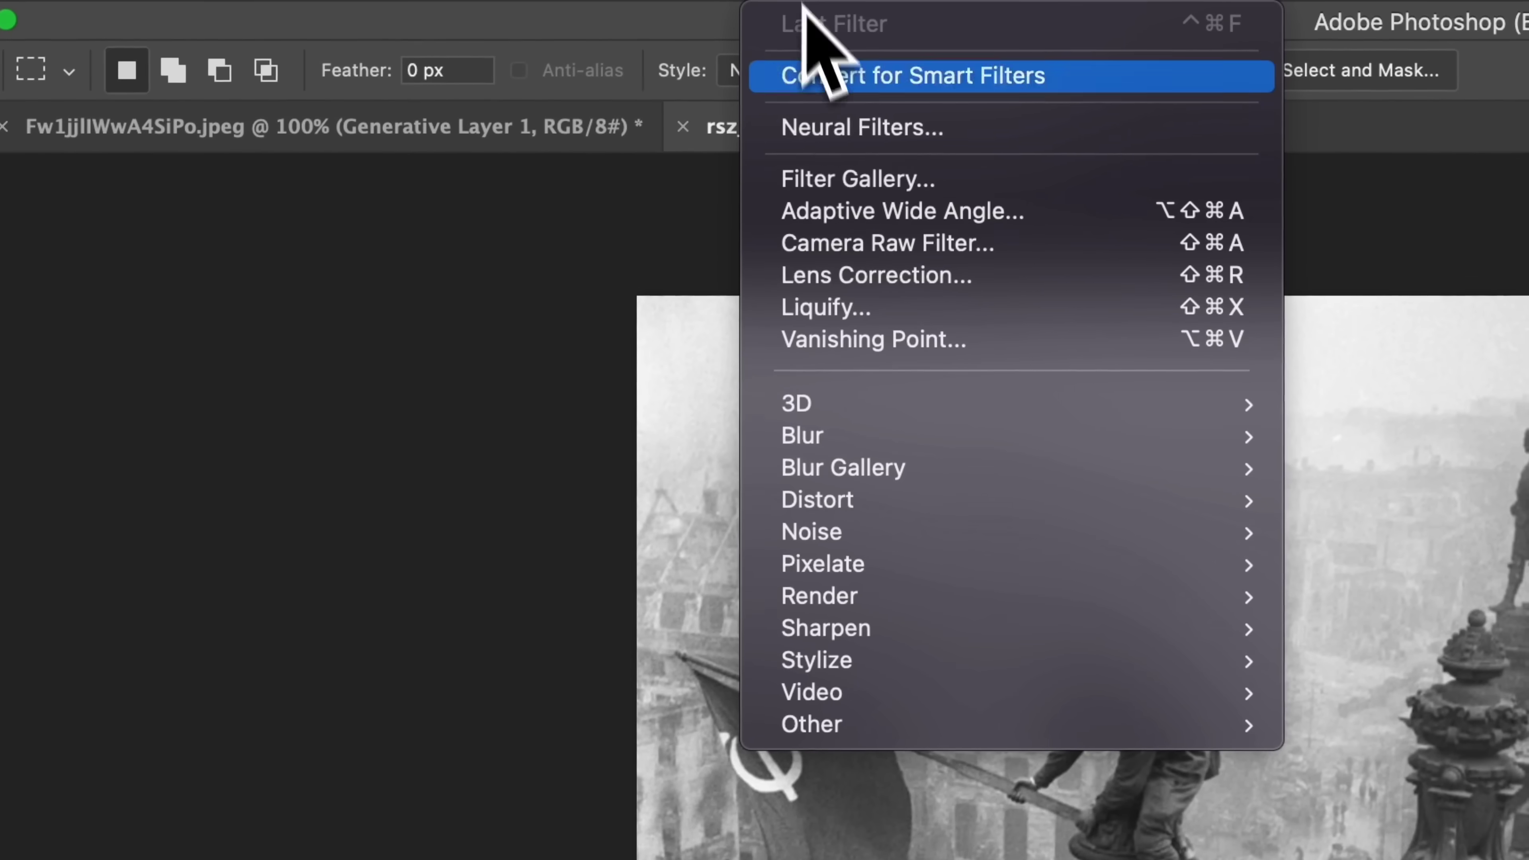
left_click(828, 128)
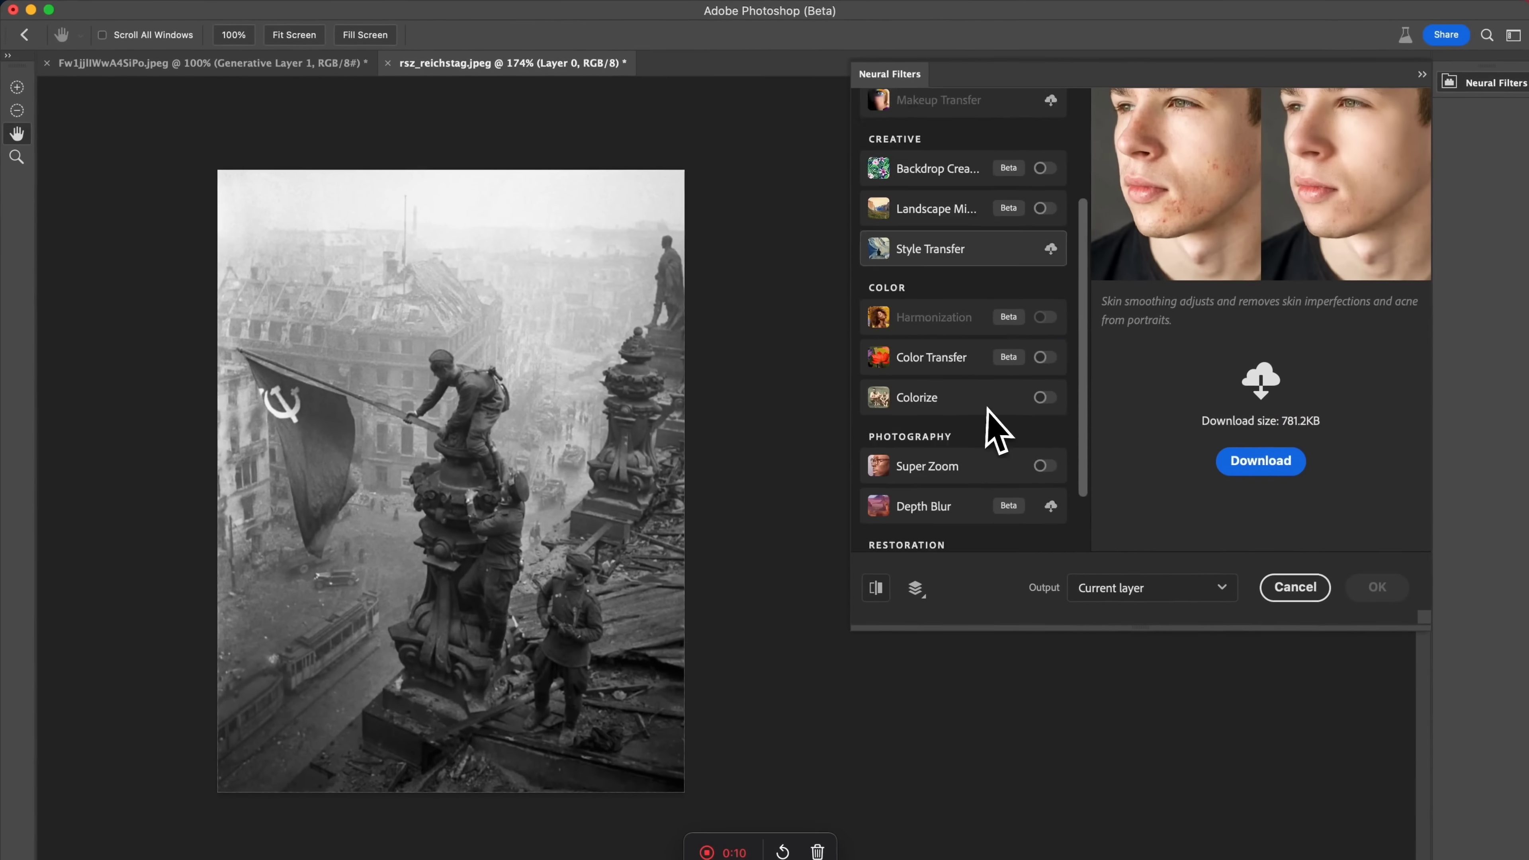
scroll(987, 415, "down", 3)
left_click(1022, 315)
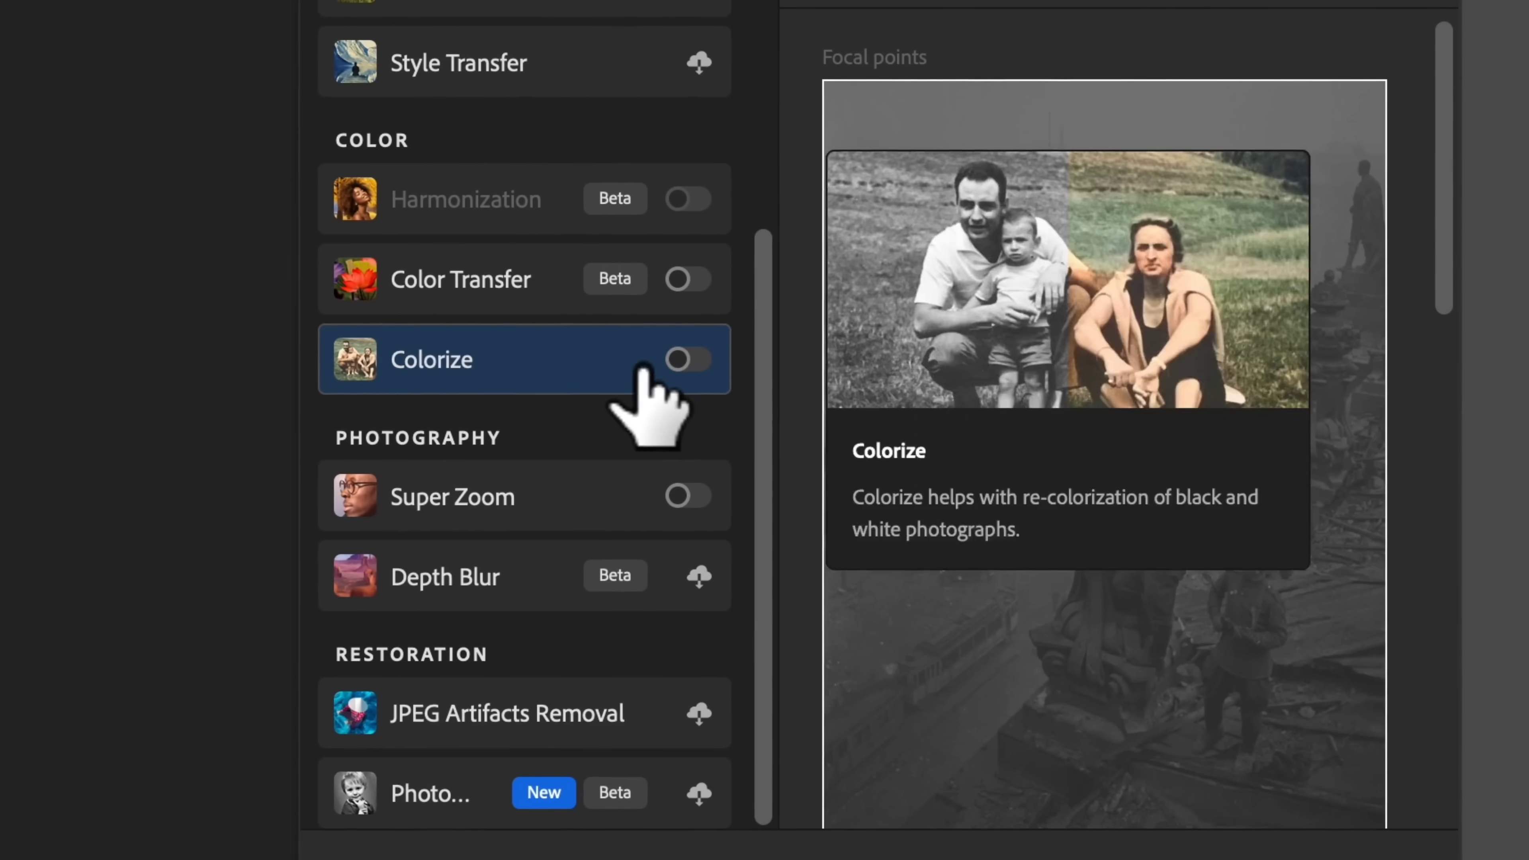
left_click(692, 360)
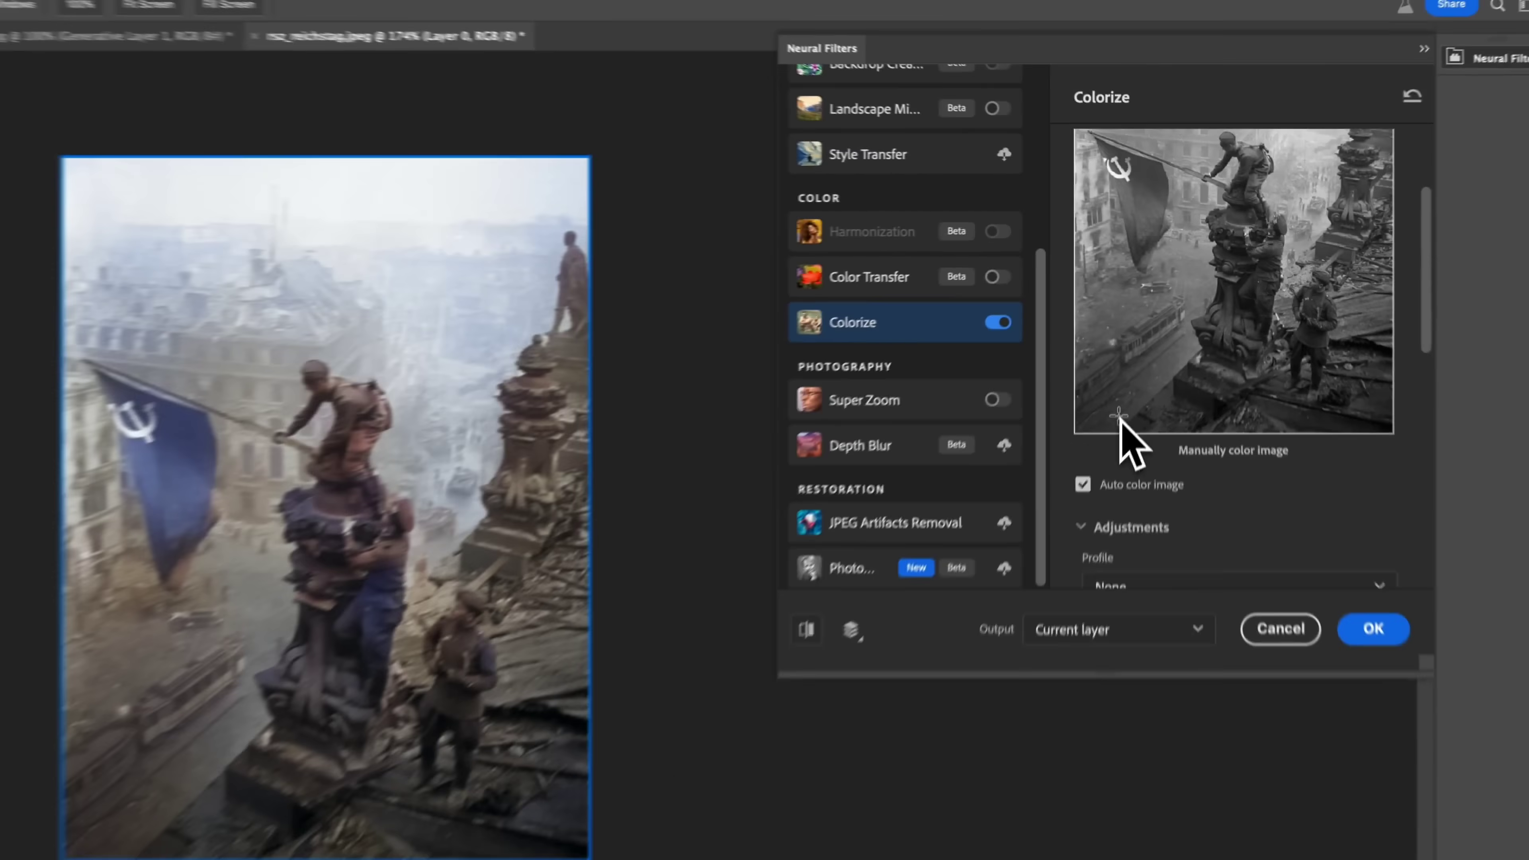
- Add a #ff0000 colour focus point on the flag to make it red
left_click(1144, 355)
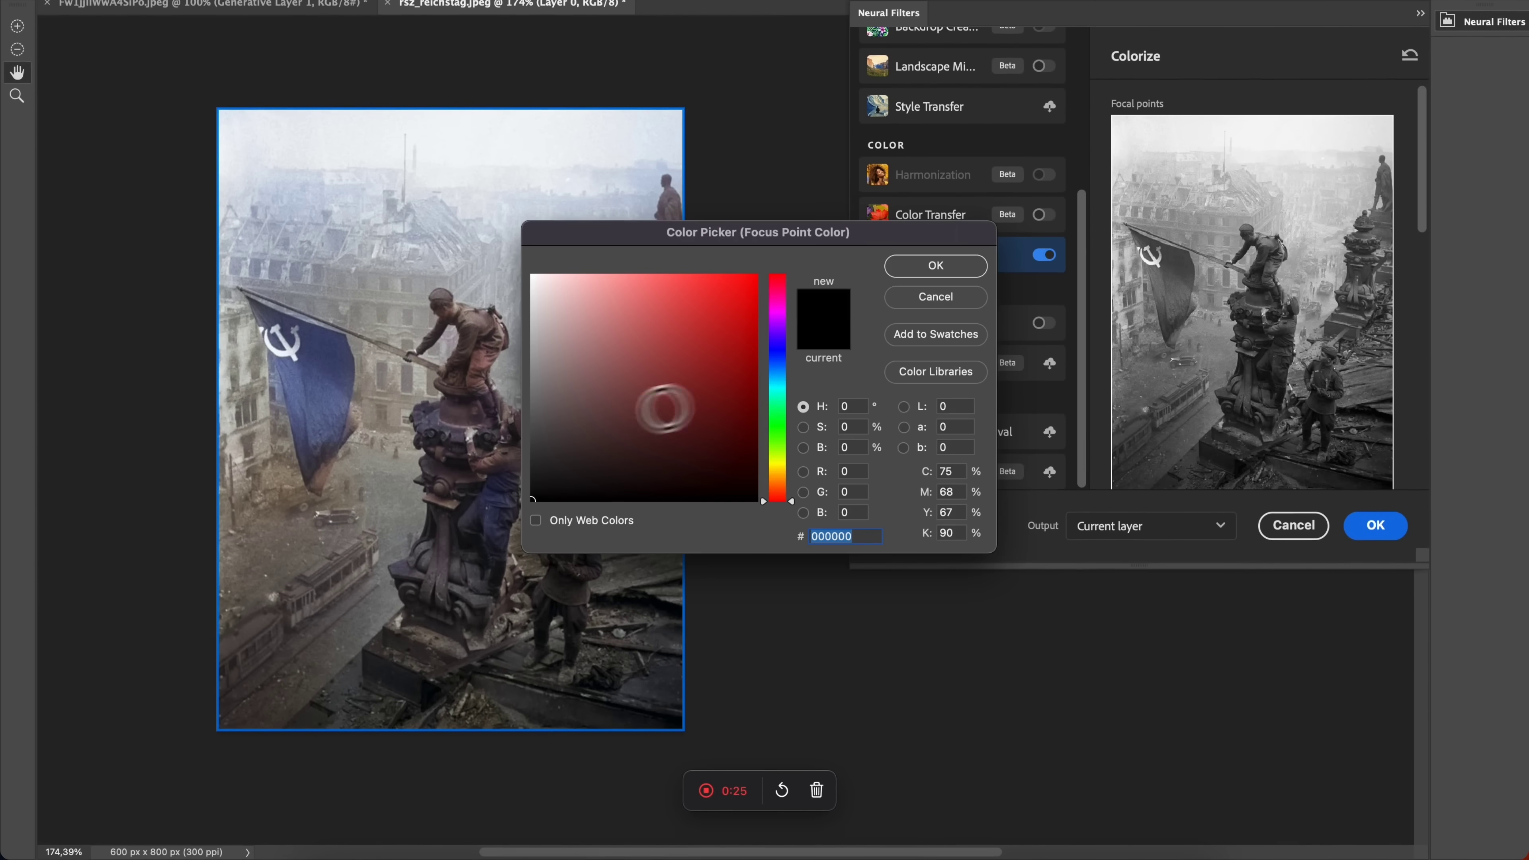
left_click_drag(665, 409, 801, 254)
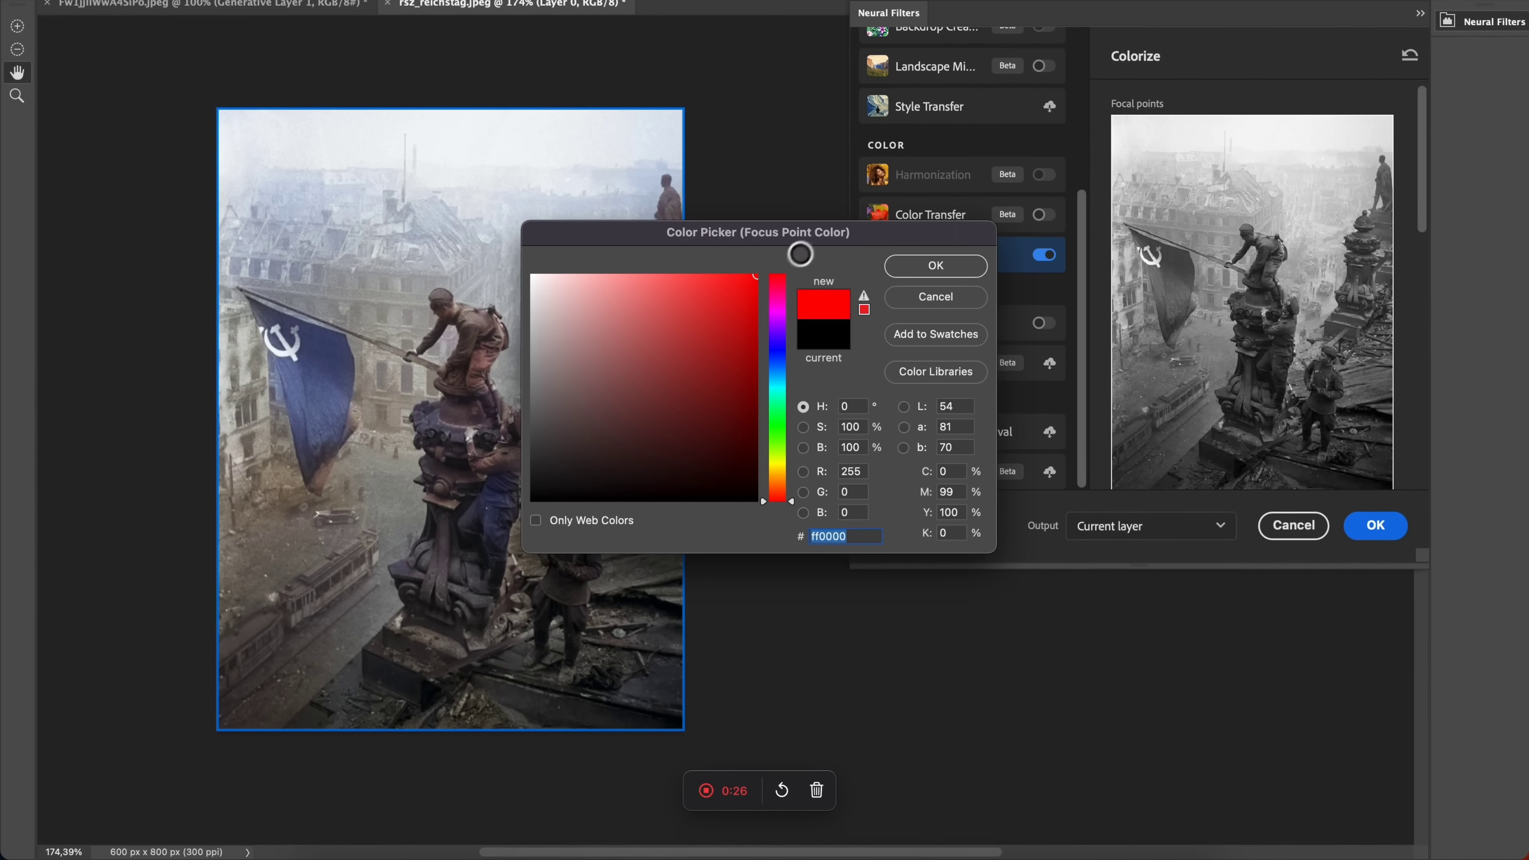
left_click(902, 272)
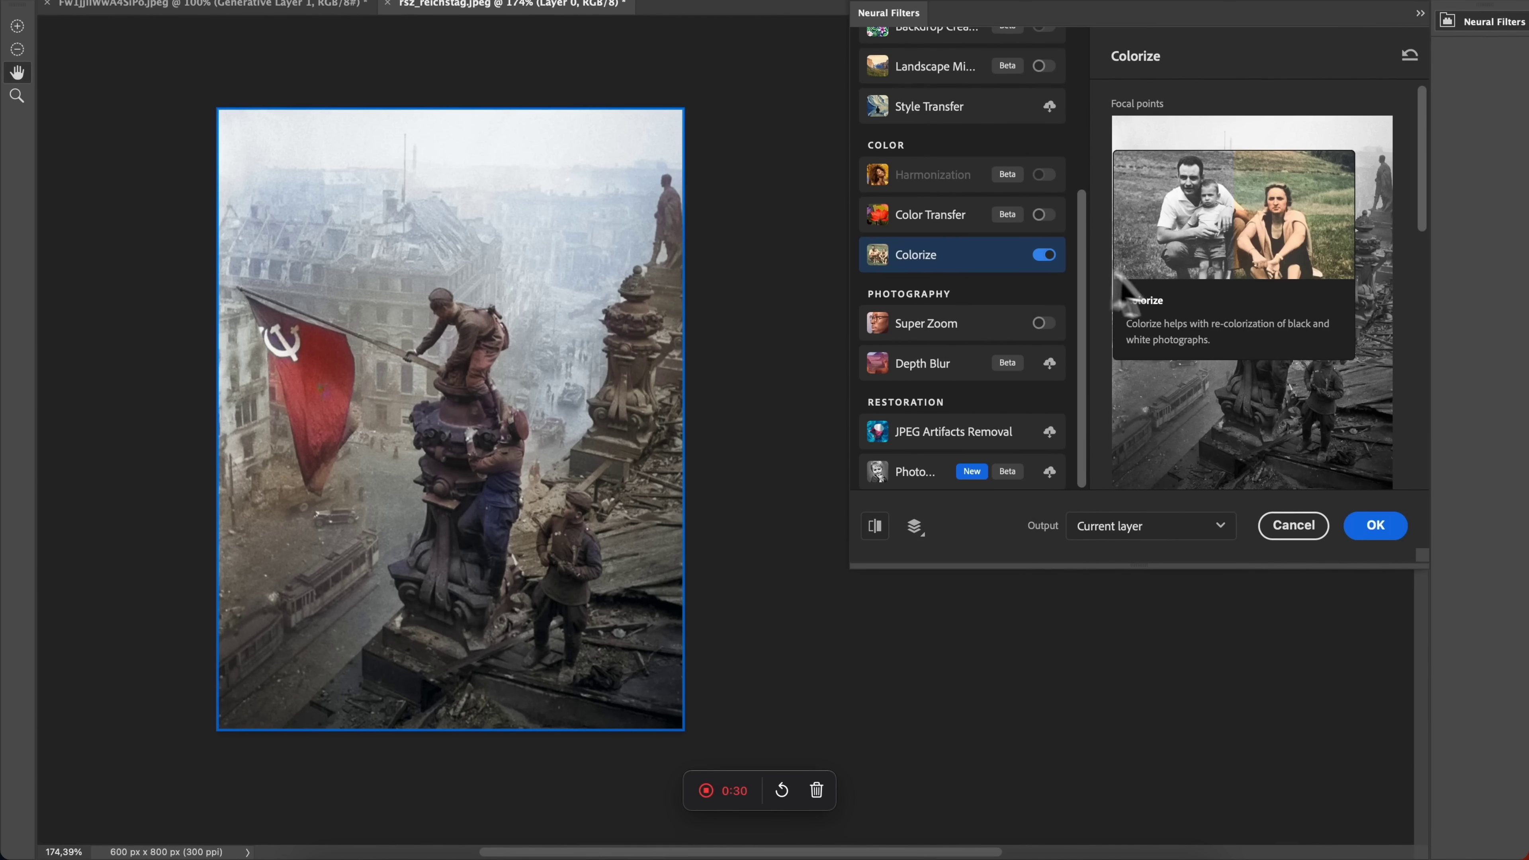
scroll(1310, 355, "down", 5)
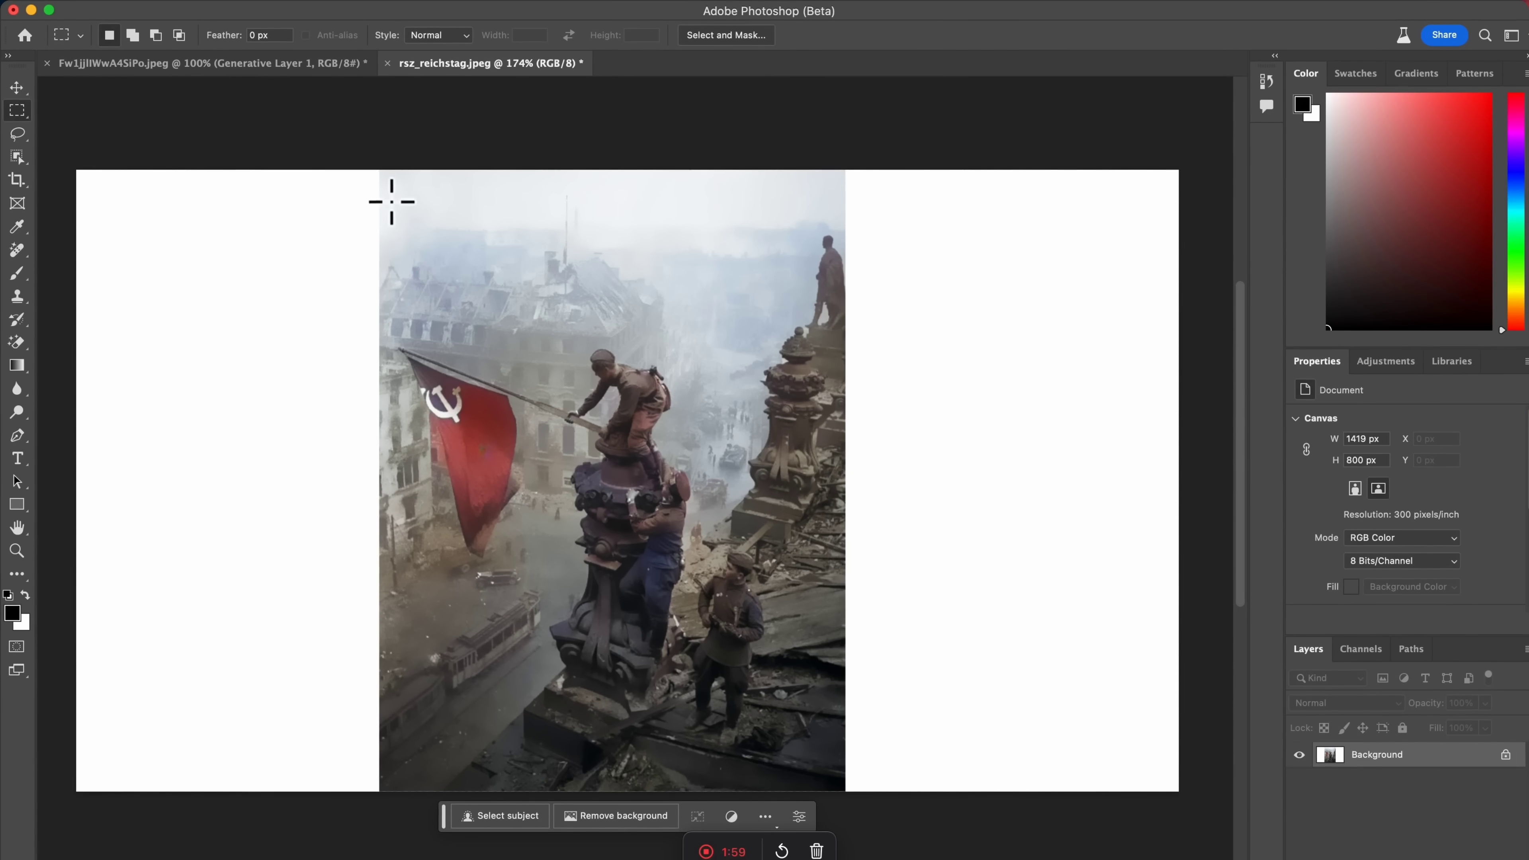
- Marquee the original photo on the wide canvas and generate ruined-city scenery for the blank sides
left_click_drag(390, 198, 825, 774)
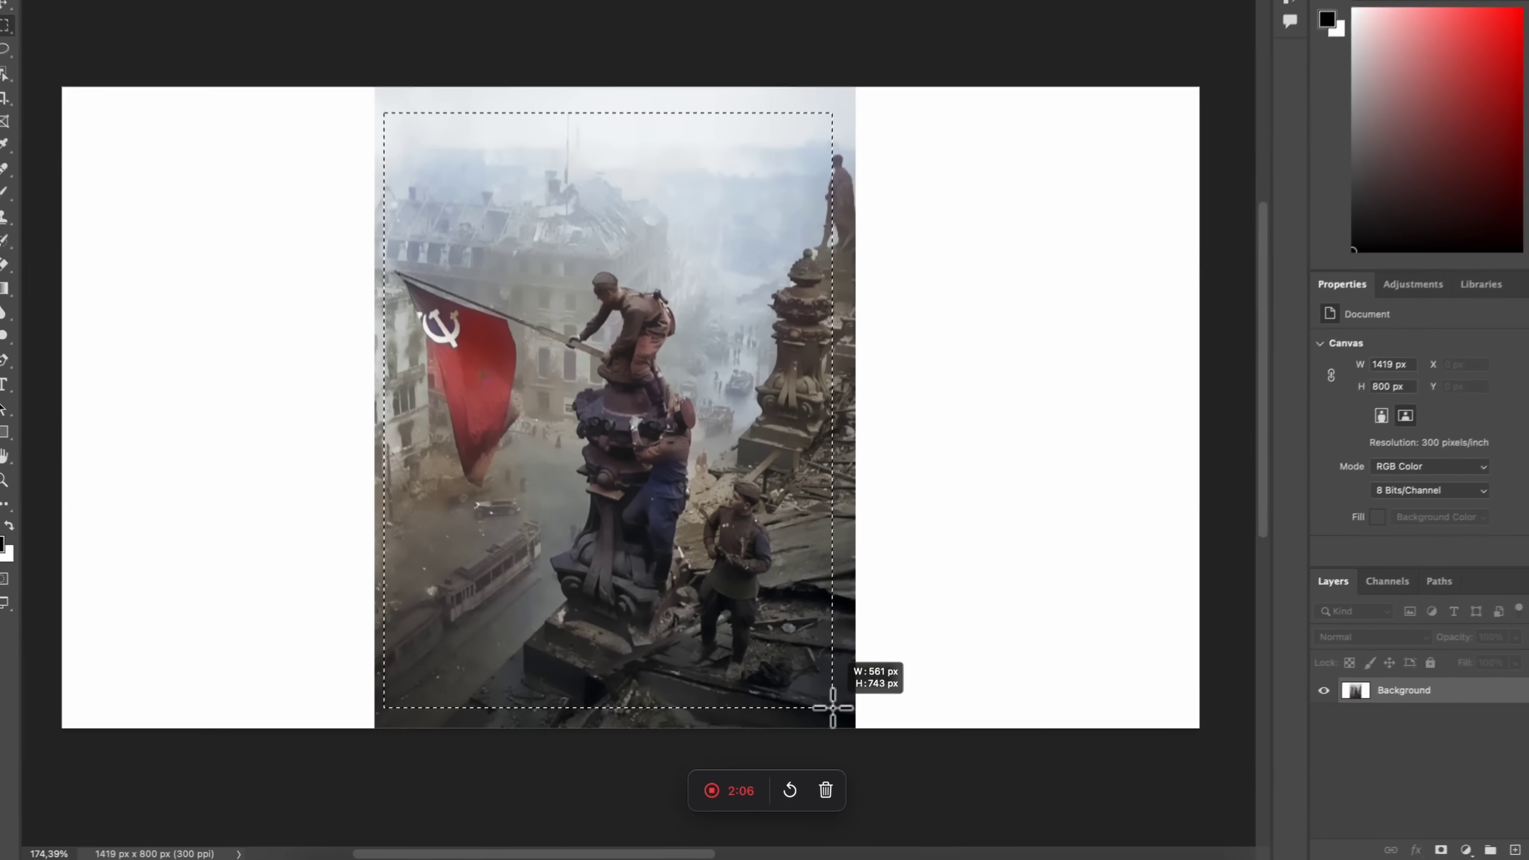
left_click_drag(833, 708, 834, 711)
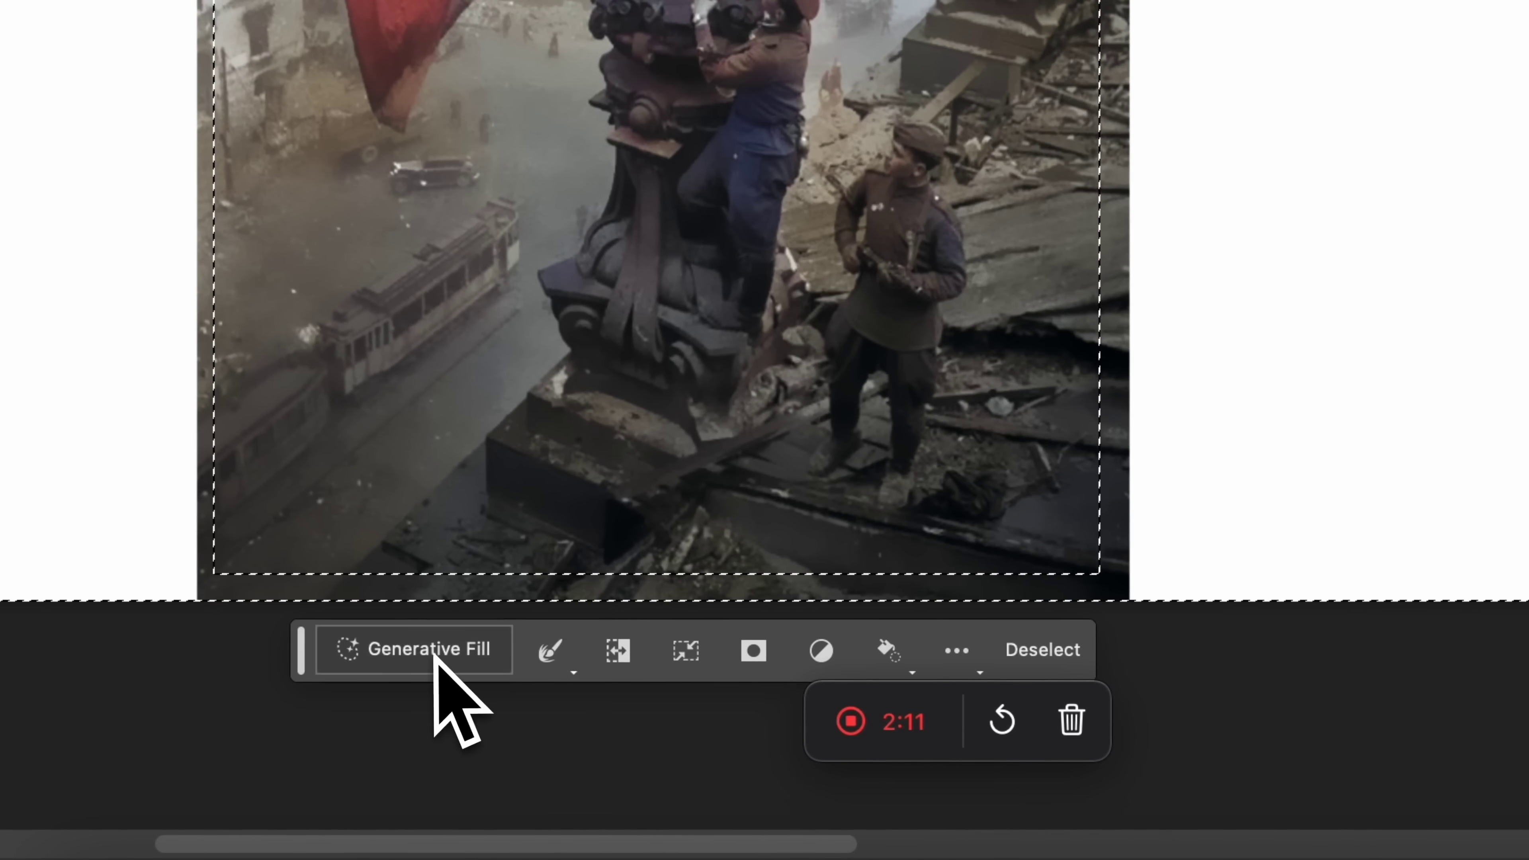
left_click(437, 666)
left_click(912, 657)
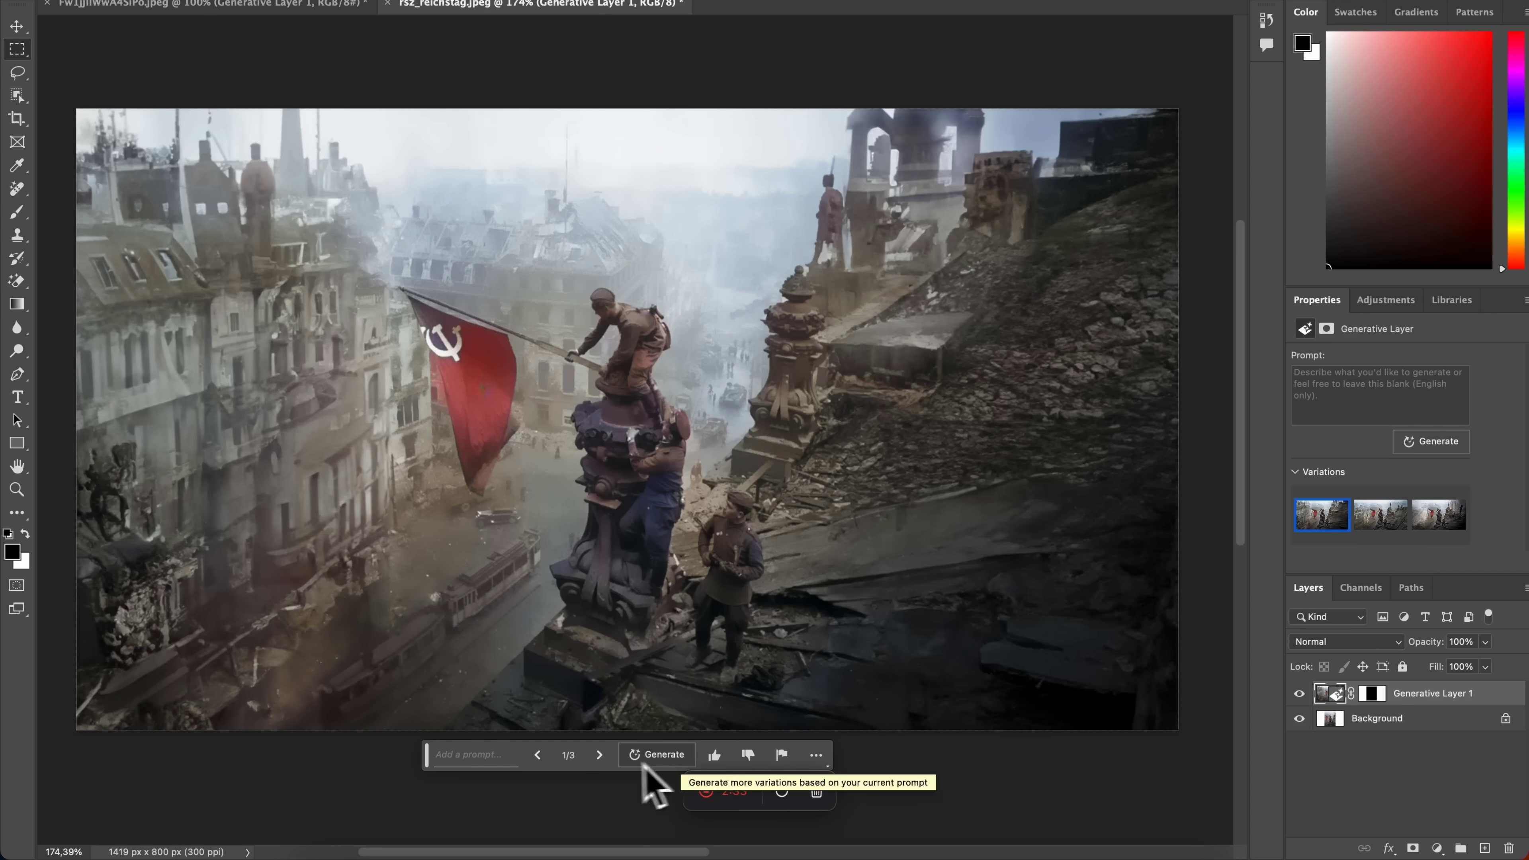
- Cycle through the three generated variations and settle on variation 1
left_click(599, 758)
left_click(599, 757)
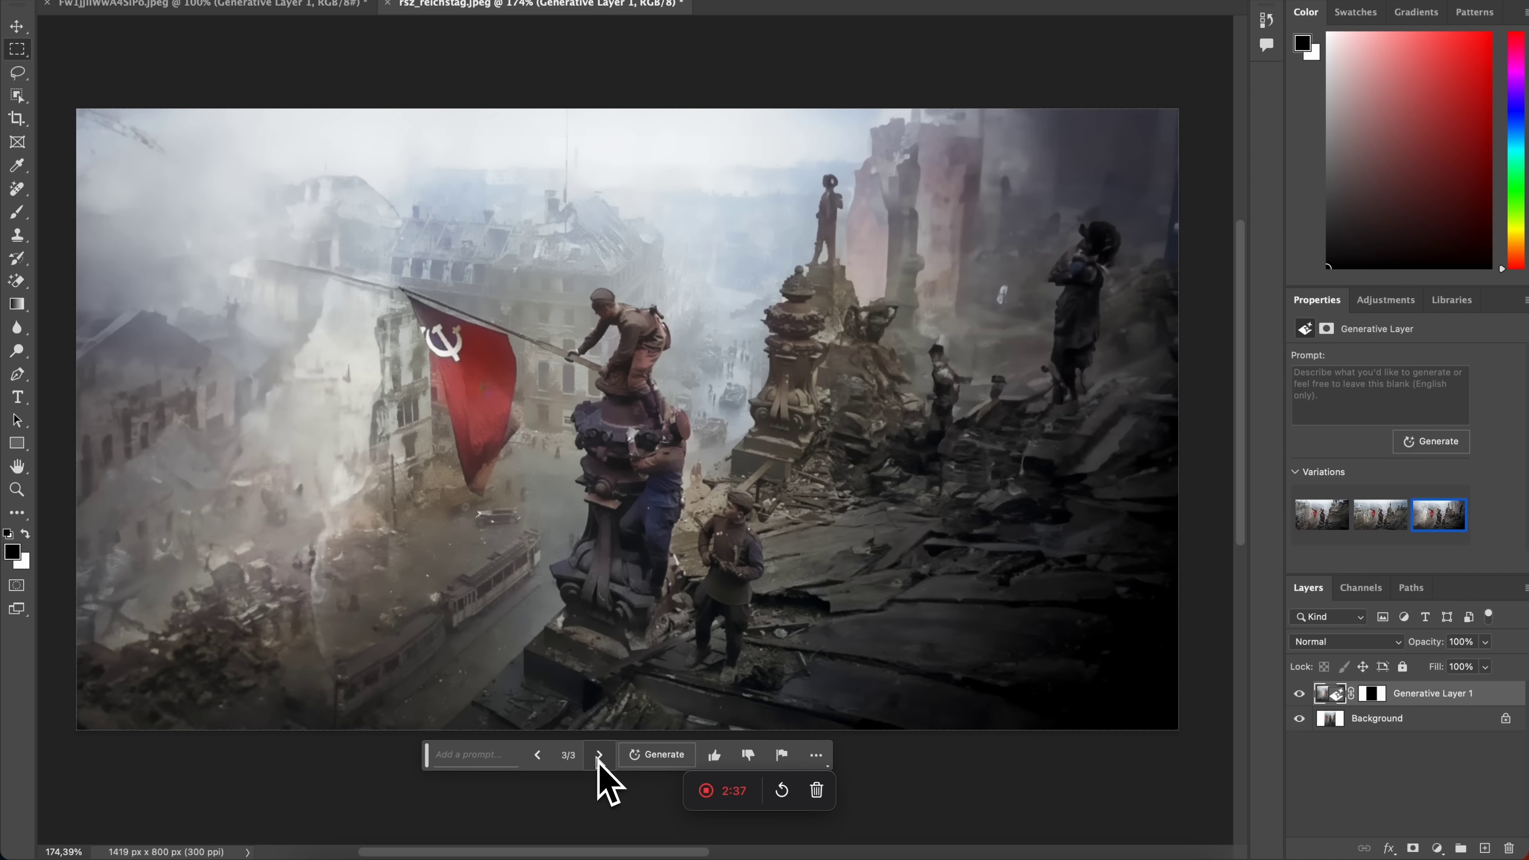
left_click(538, 758)
left_click(538, 758)
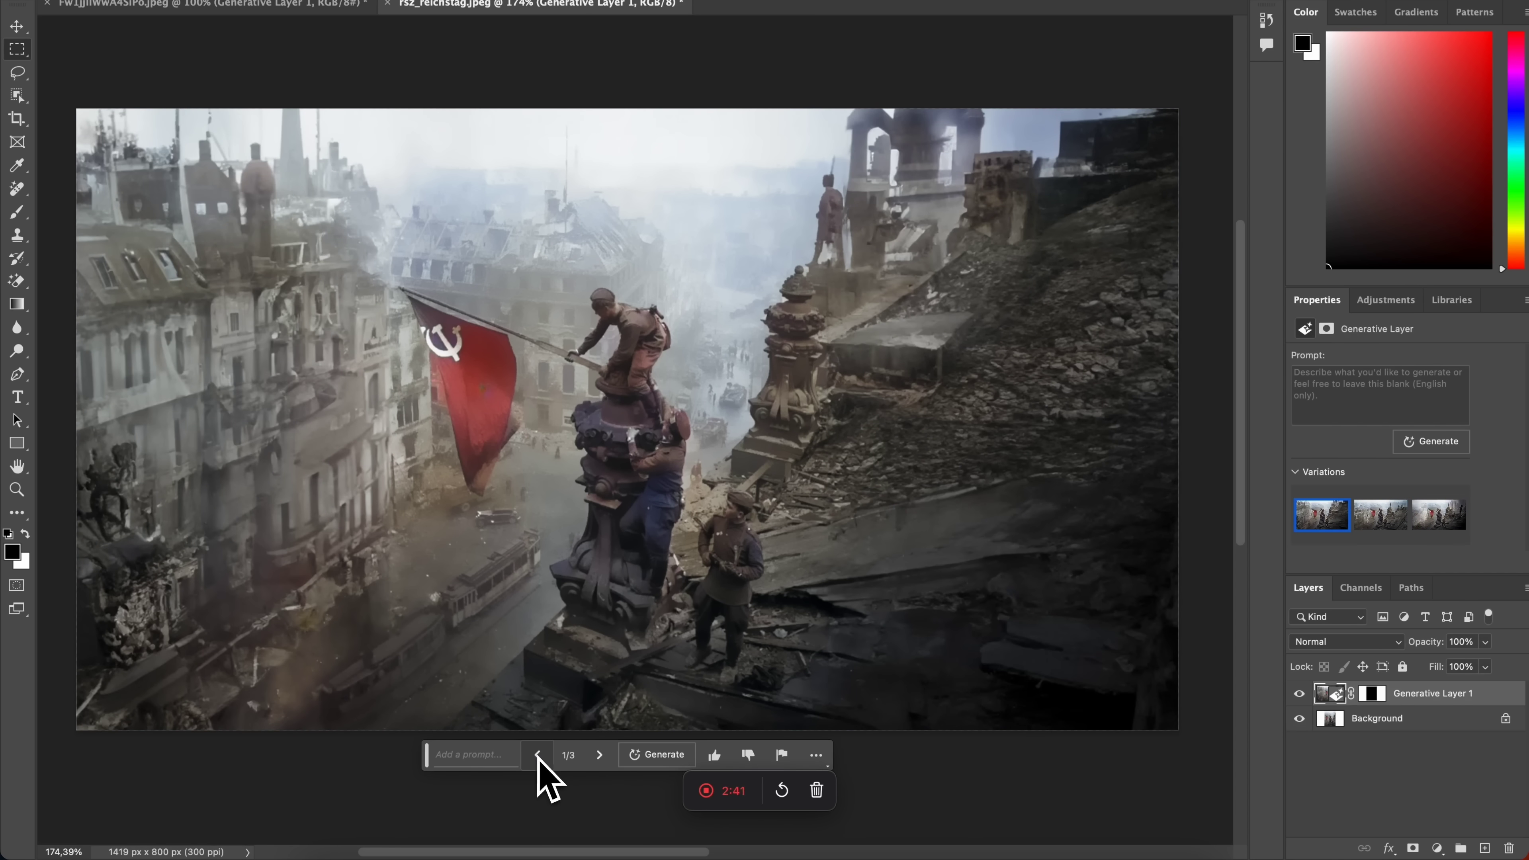